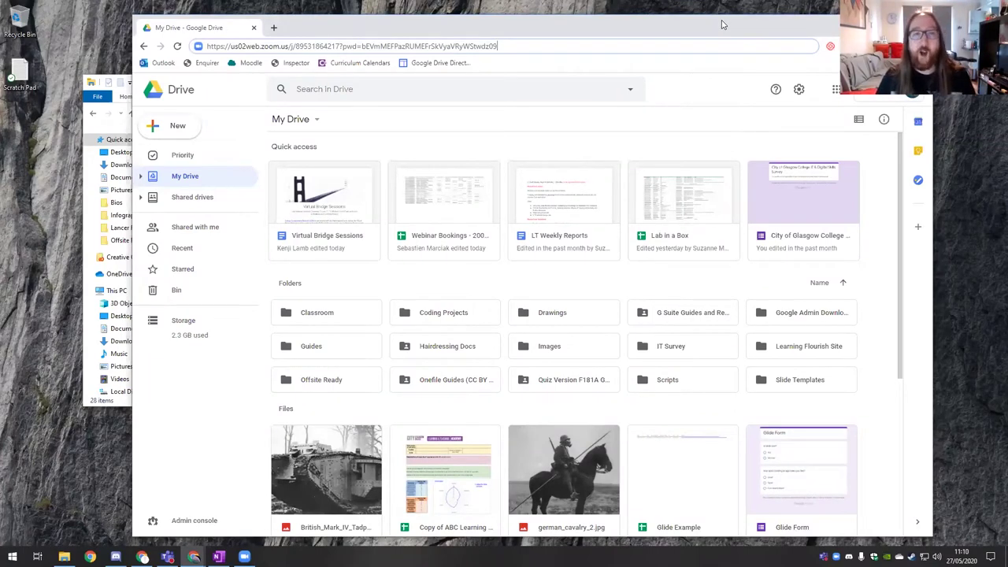
- From the right-click menu in My Drive, create a new site via More > Google Sites
scroll(673, 288, "down", 3)
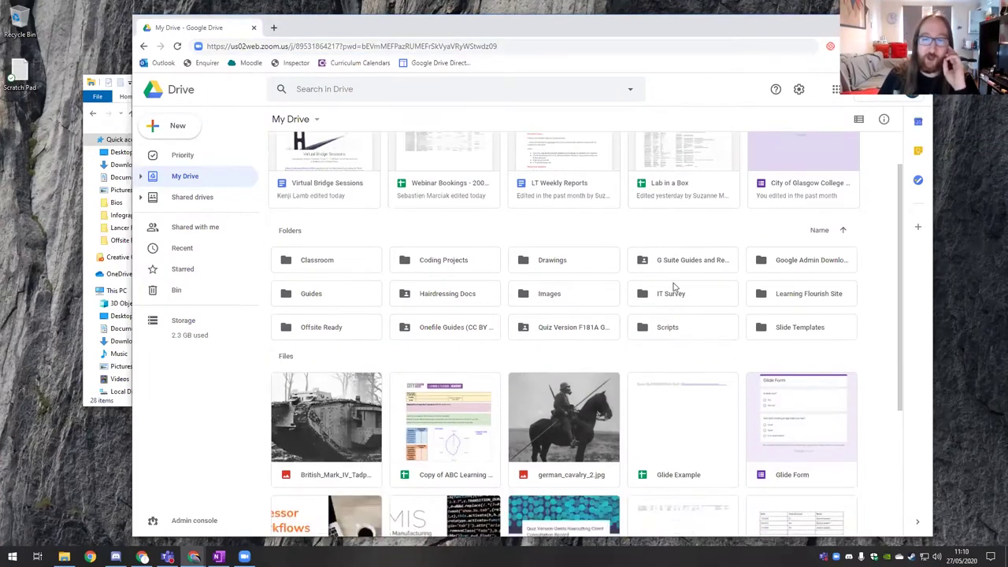
scroll(675, 286, "down", 3)
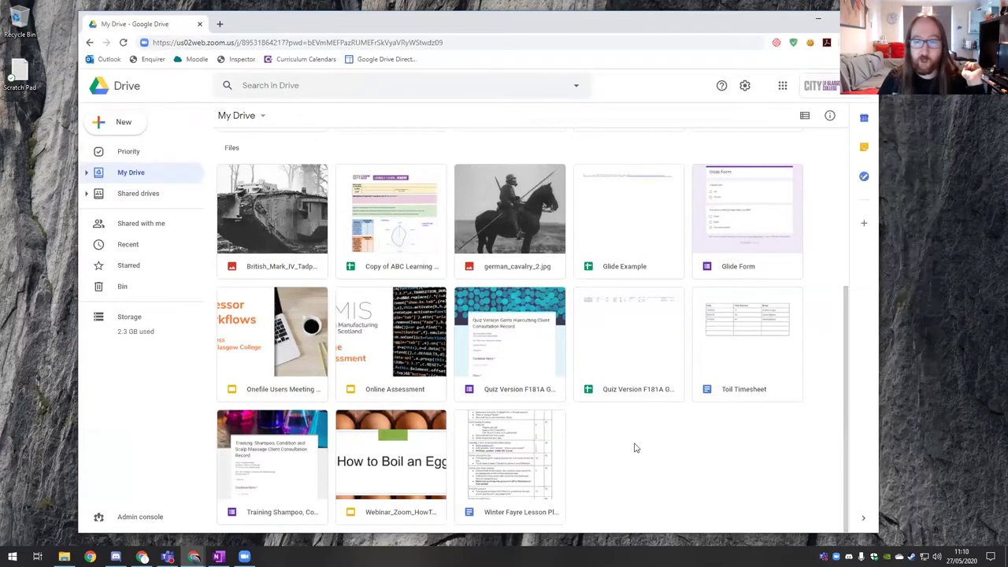
right_click(634, 445)
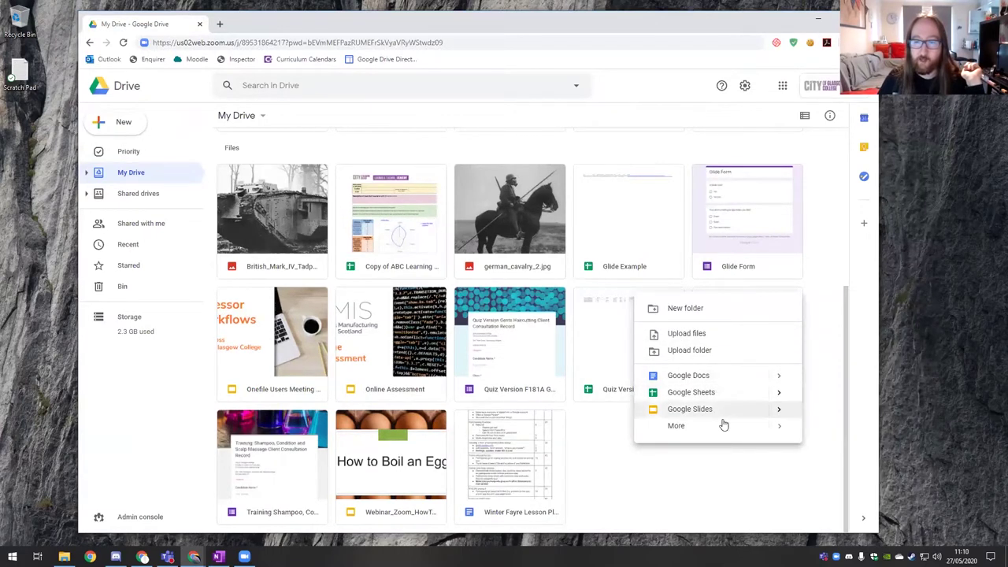
mouse_move(784, 437)
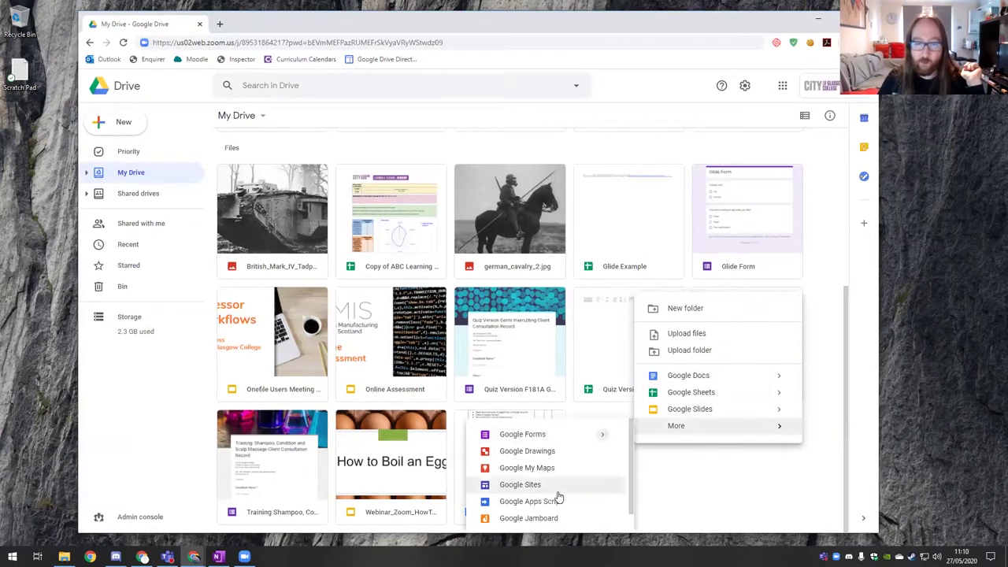
left_click(520, 485)
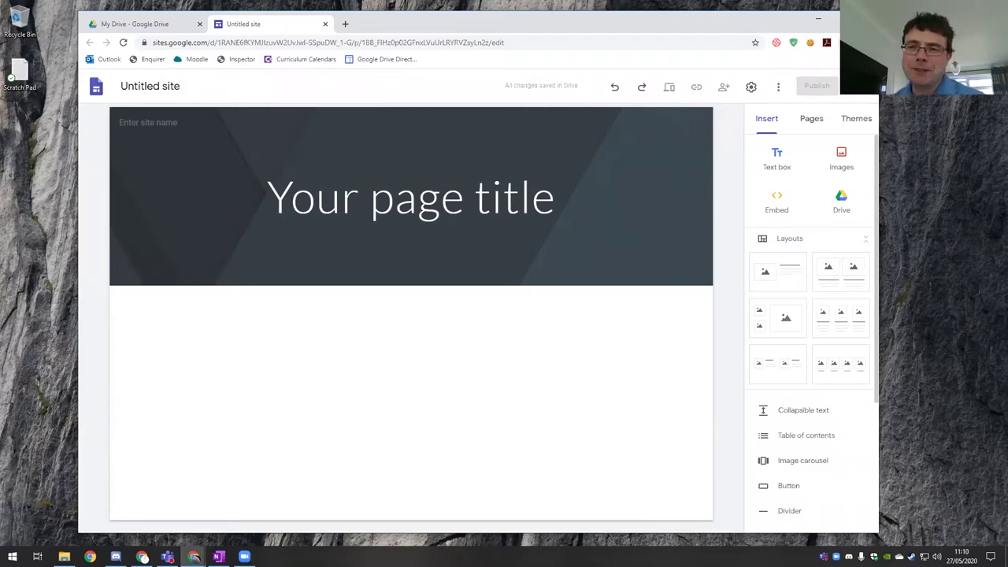
- Replace 'Your page title' with 'Glaswegian Death Metal', correcting the typos
left_click(403, 202)
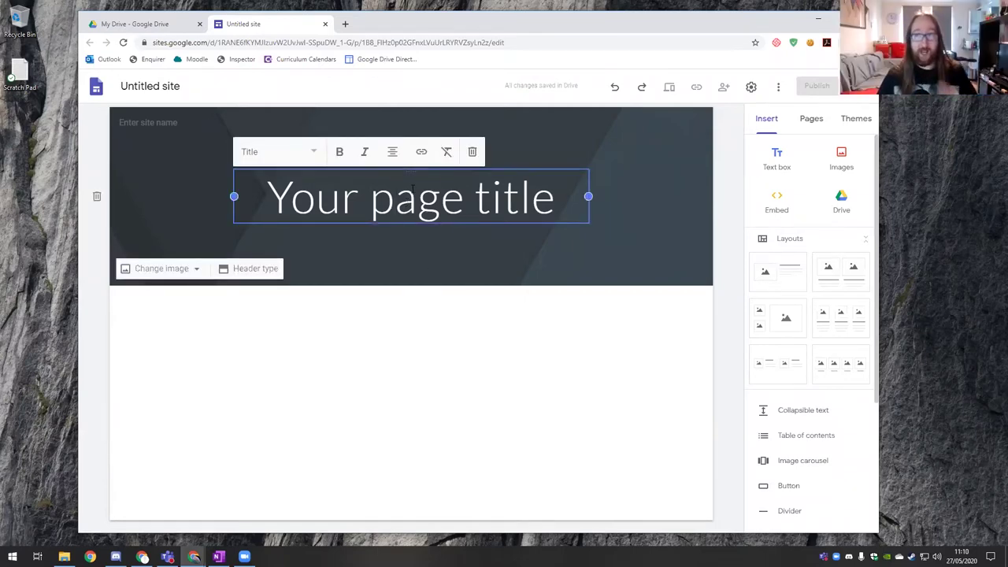
double_click(412, 187)
left_click_drag(412, 187, 431, 183)
left_click_drag(519, 179, 520, 182)
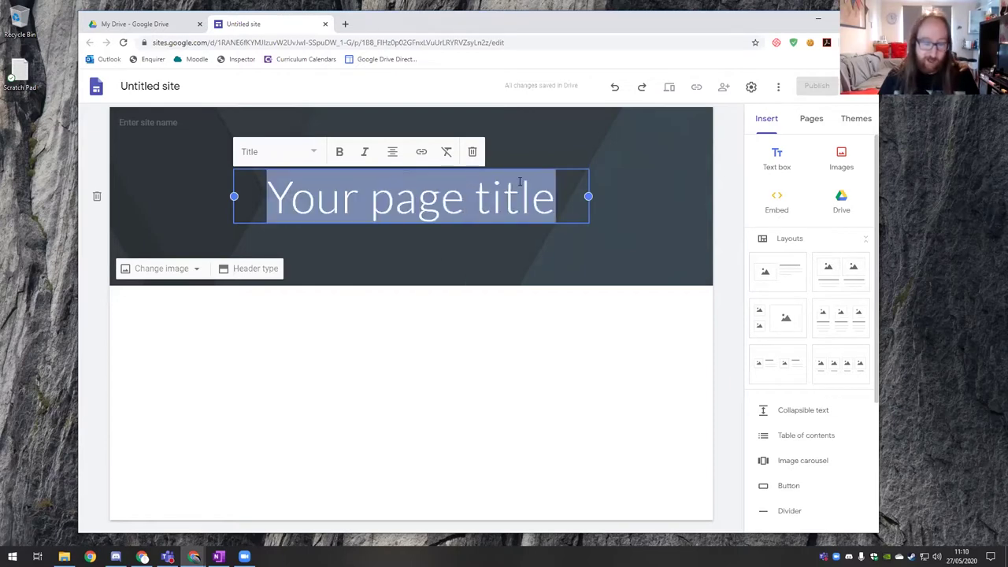
type("G;a")
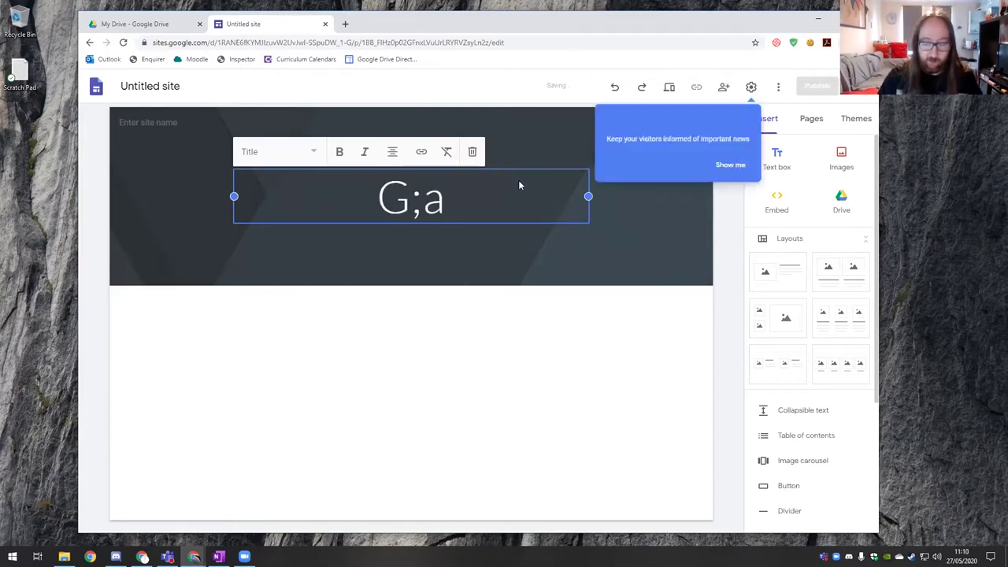
key("Escape")
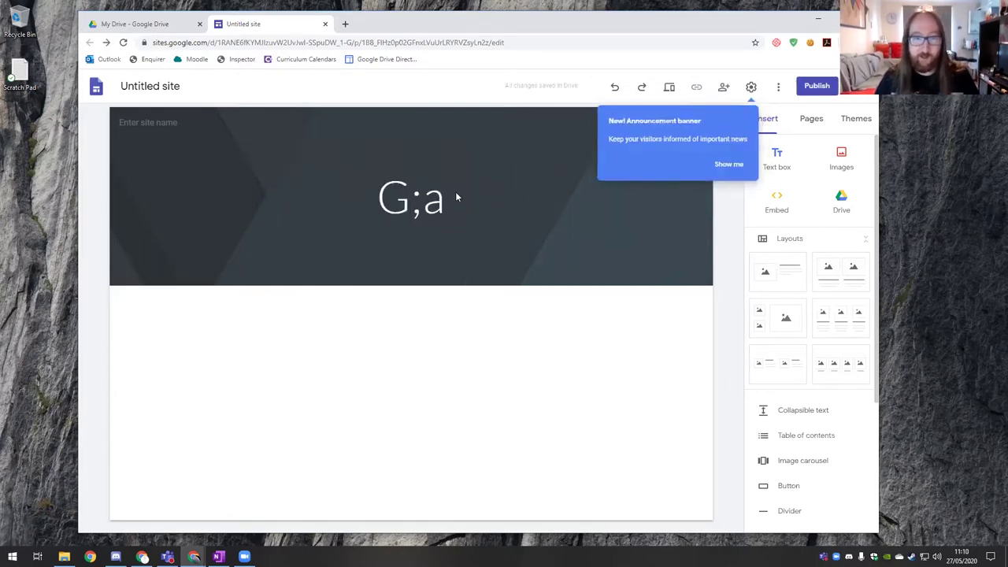
left_click(455, 197)
key("BackSpace")
key("BackSpace")
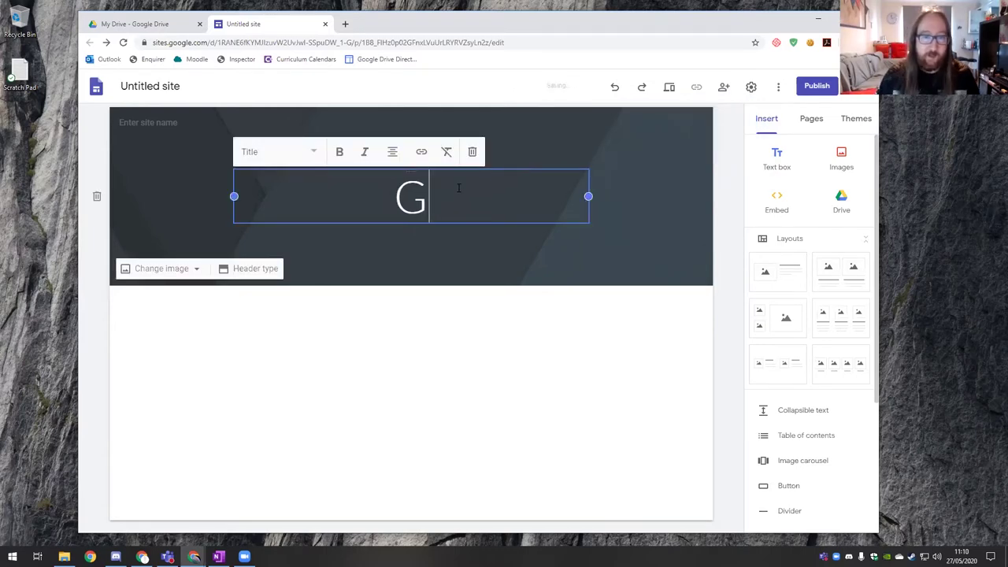
type("laswe")
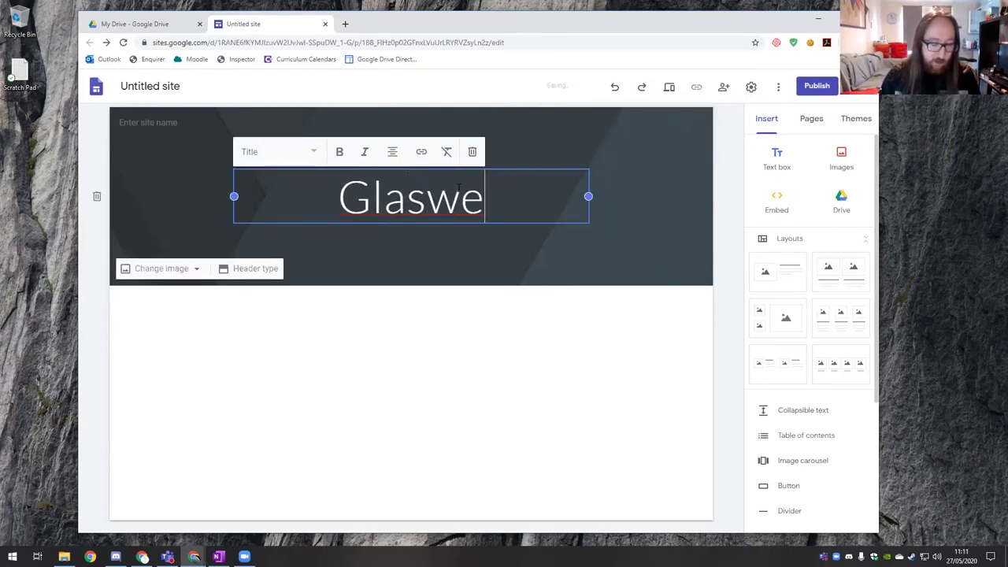
type("gian Death")
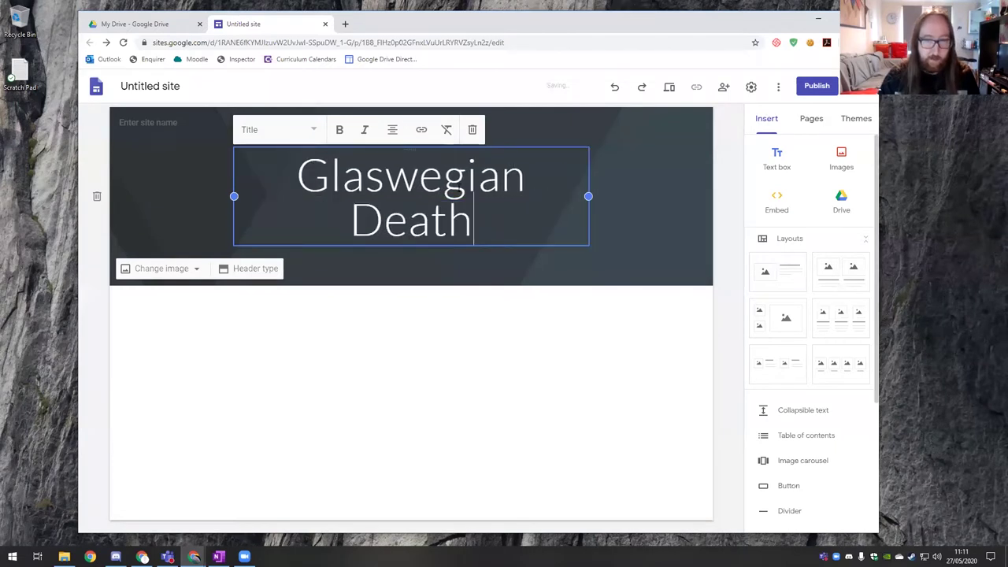
type(" Metasl")
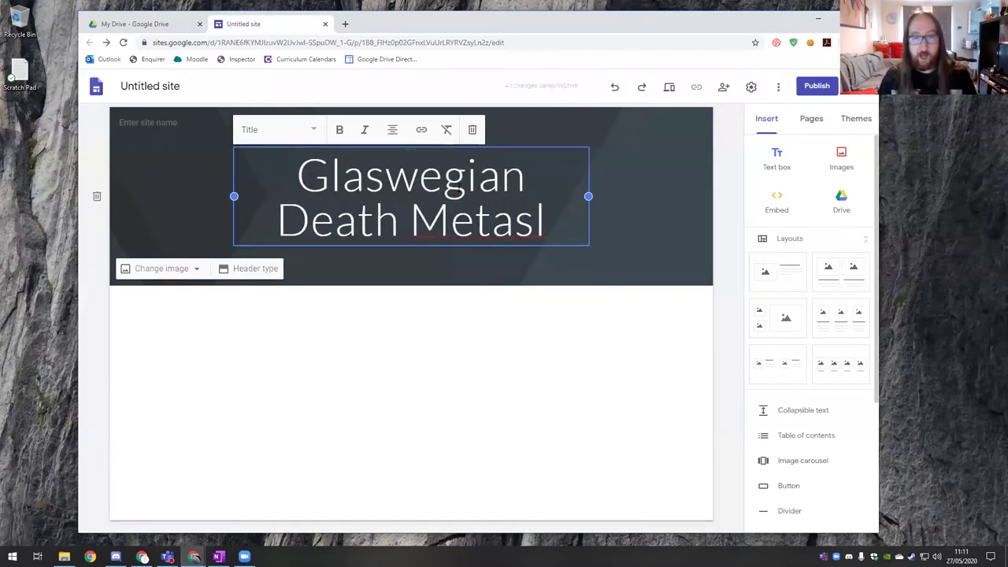
key("BackSpace")
key("BackSpace")
type("l")
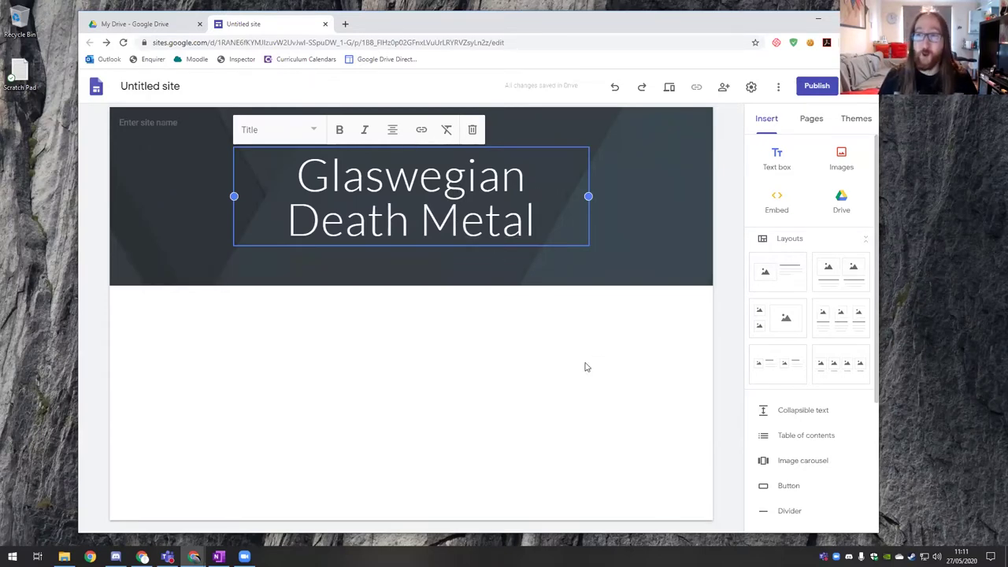
left_click(488, 323)
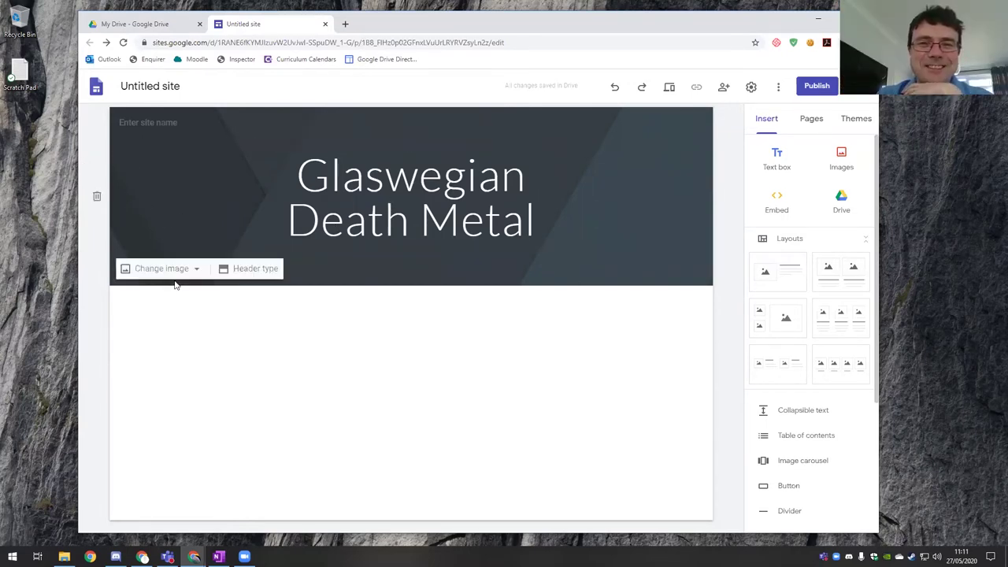
- Search images for 'death metal' and set the black-and-white bare tree photo as header background
left_click(173, 282)
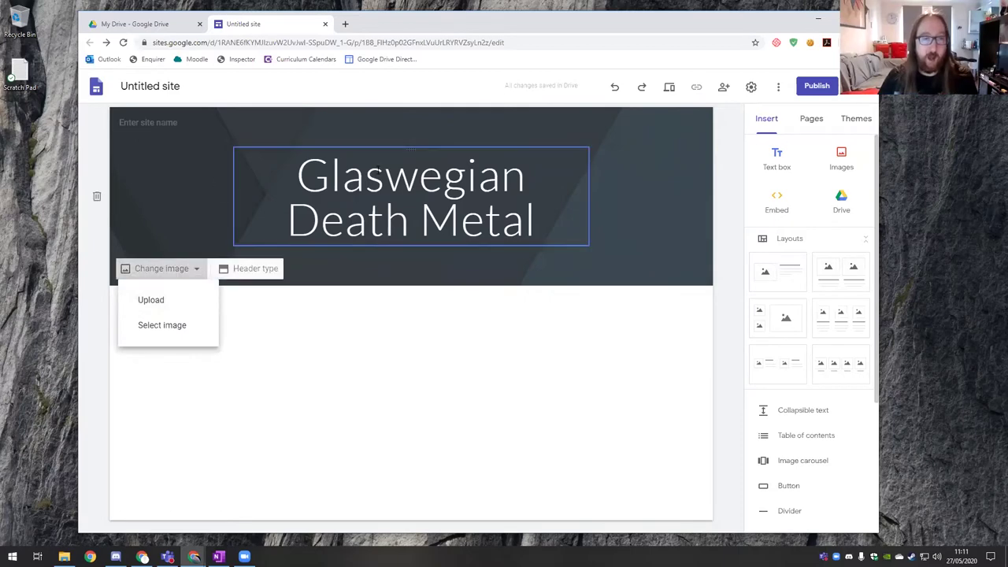
left_click(304, 338)
left_click(184, 270)
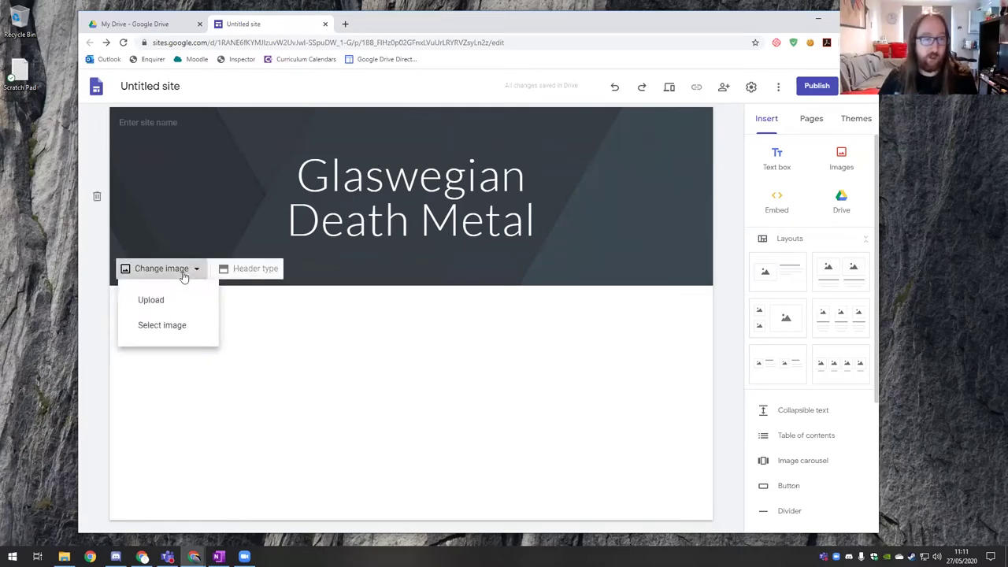
left_click(163, 326)
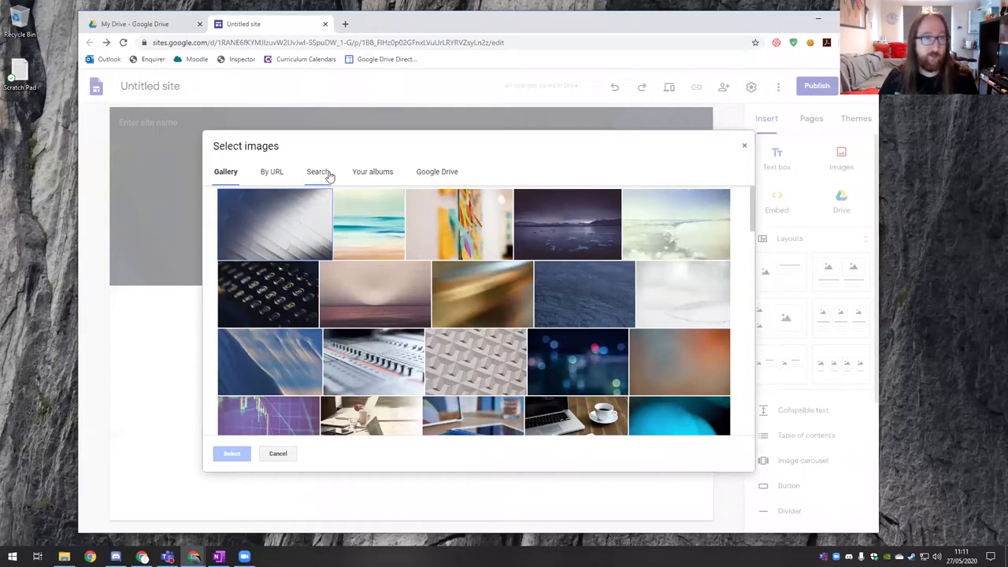
left_click(330, 176)
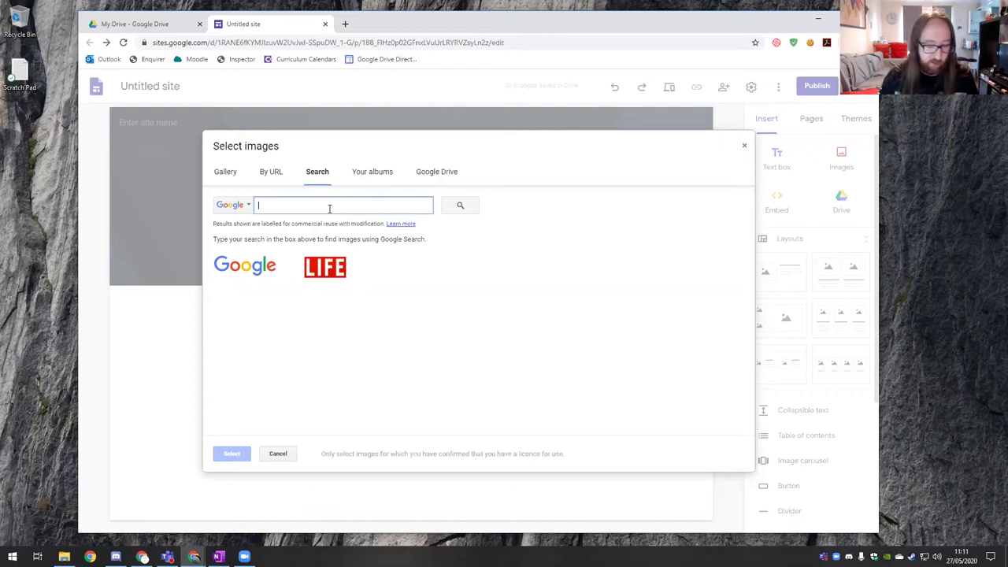
type("death metal")
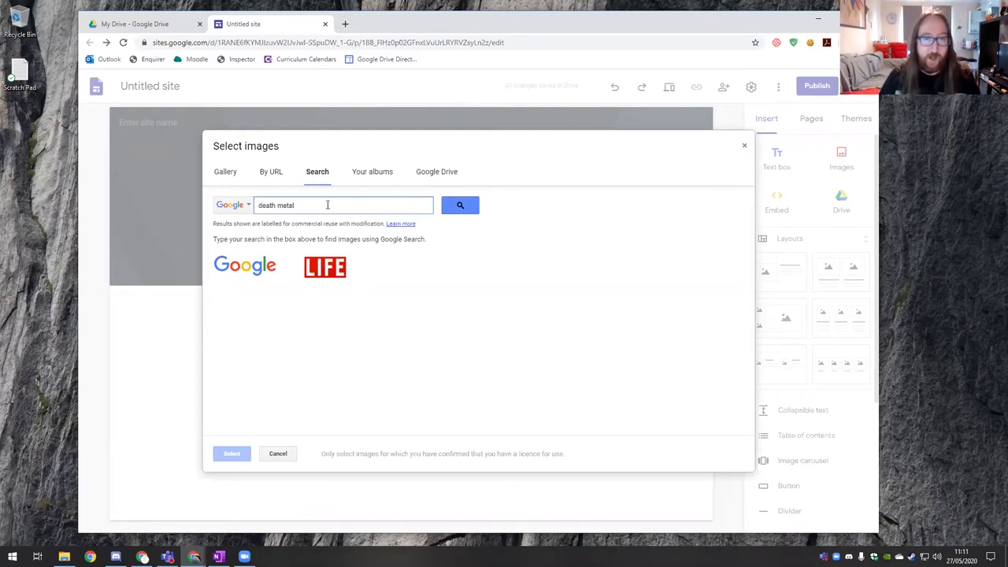
key("Return")
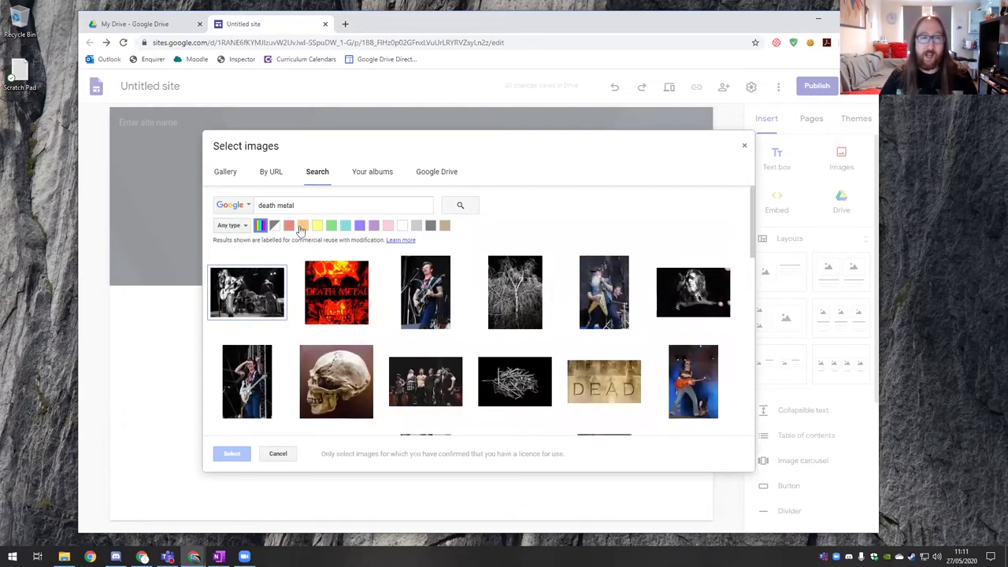
left_click(242, 226)
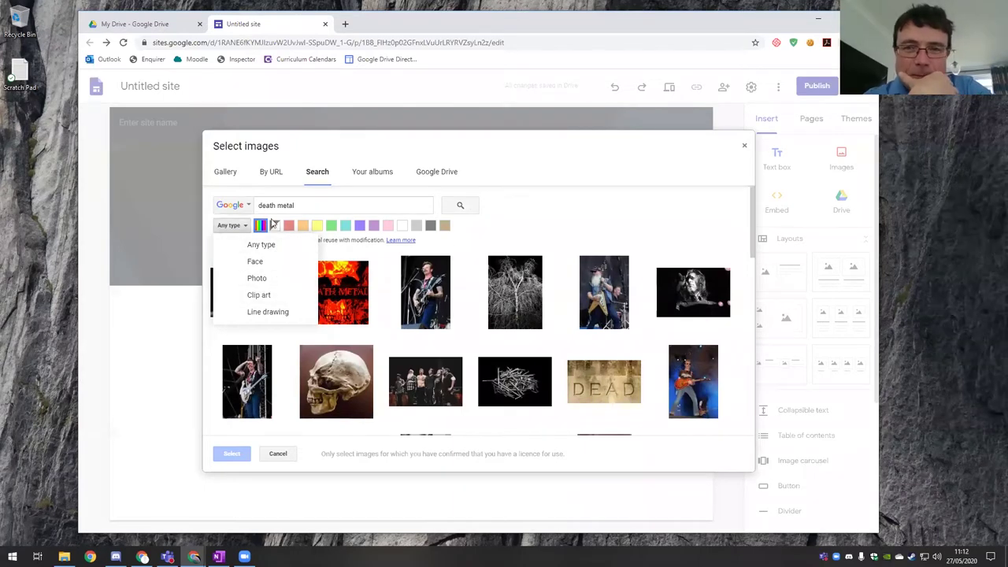
left_click(658, 224)
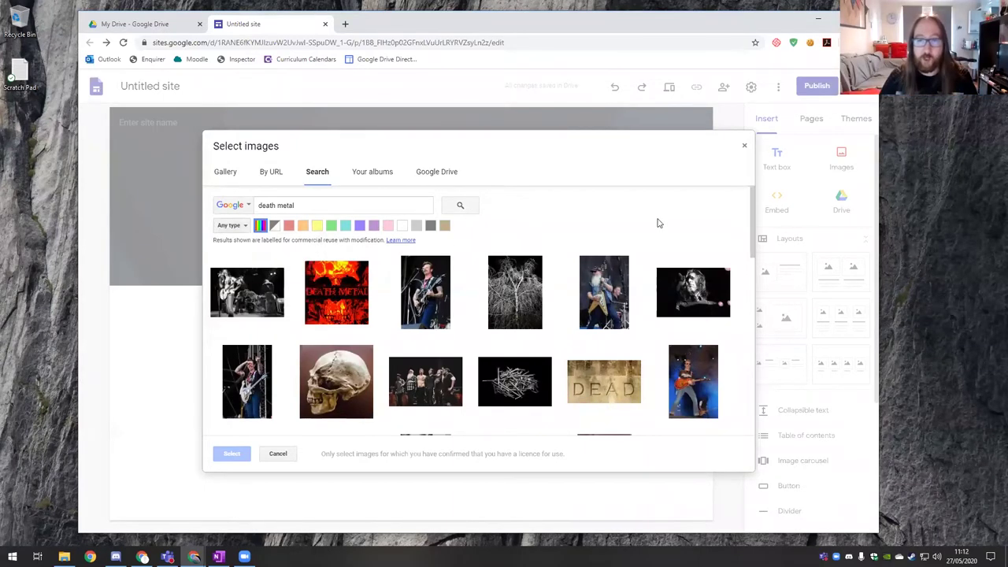
left_click(526, 285)
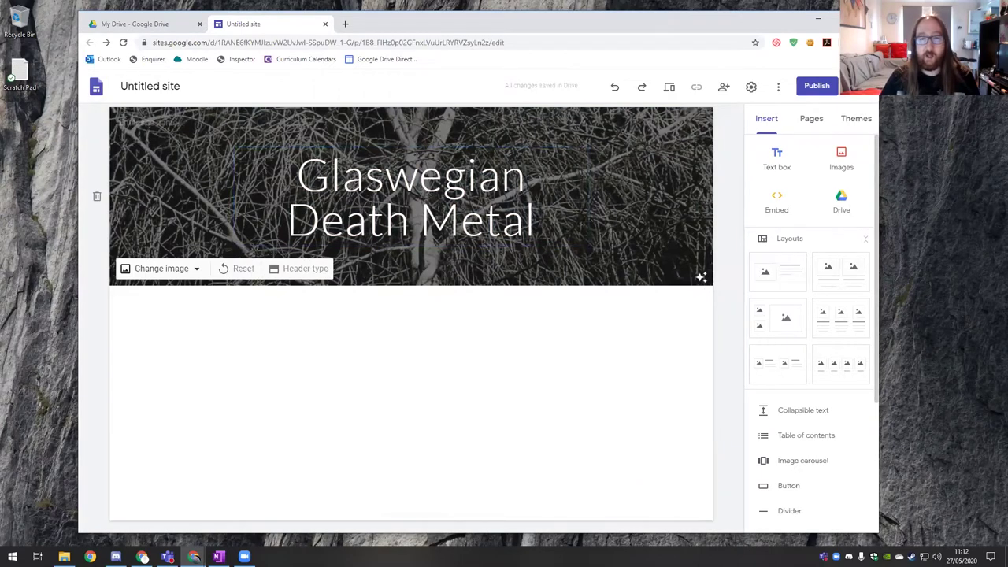
left_click(702, 278)
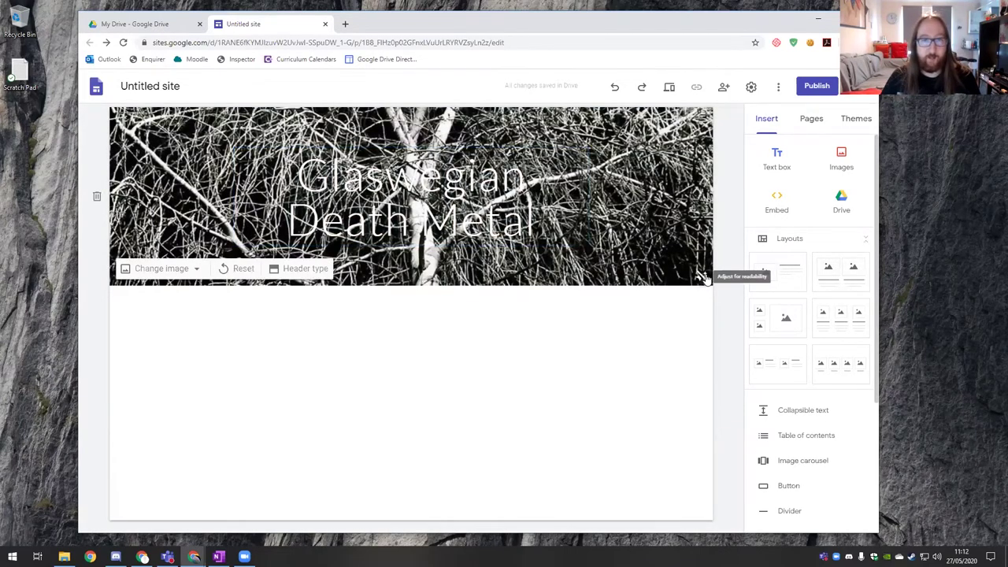
left_click(702, 278)
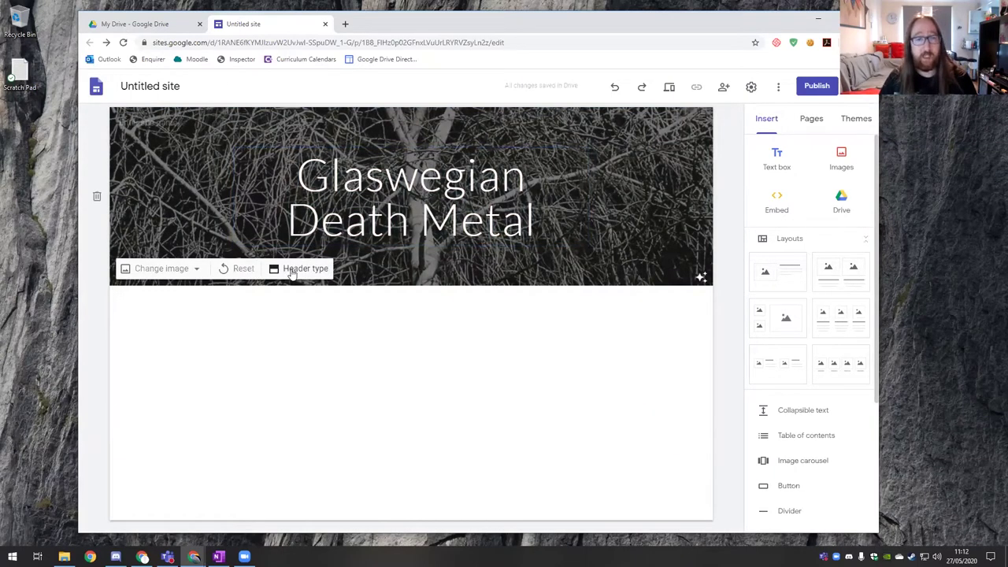
left_click(292, 269)
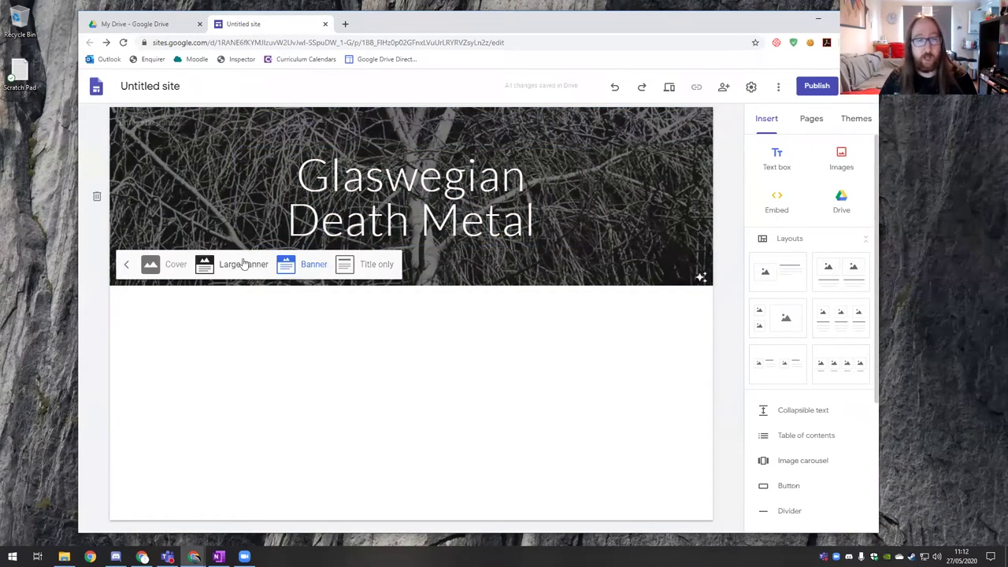
left_click(360, 272)
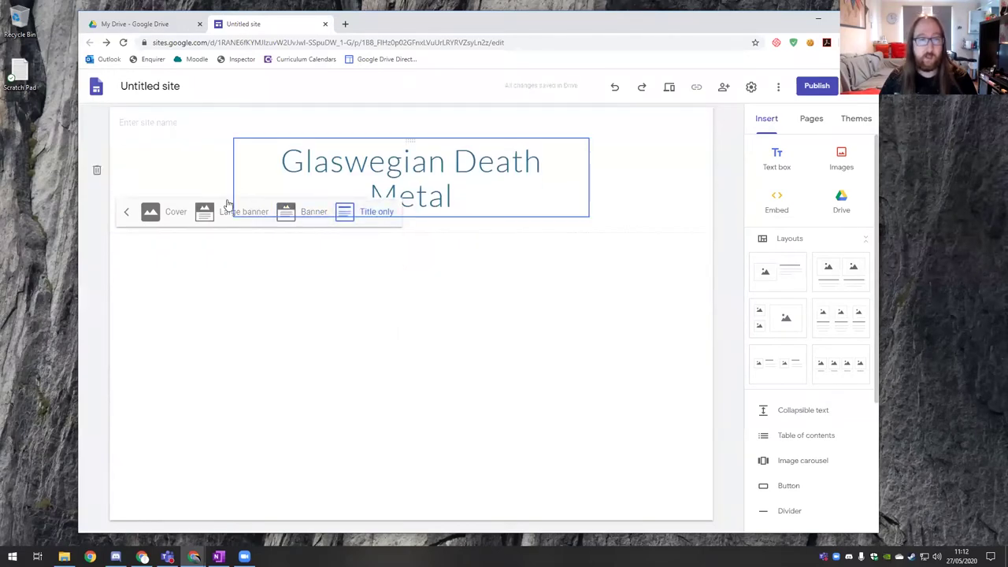
left_click(175, 213)
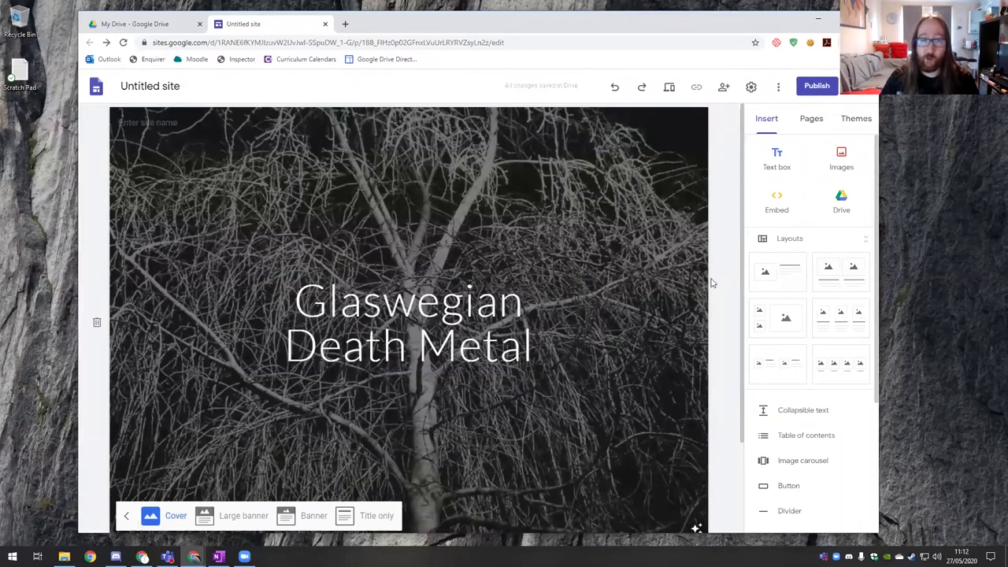
scroll(712, 282, "down", 2)
scroll(630, 197, "up", 2)
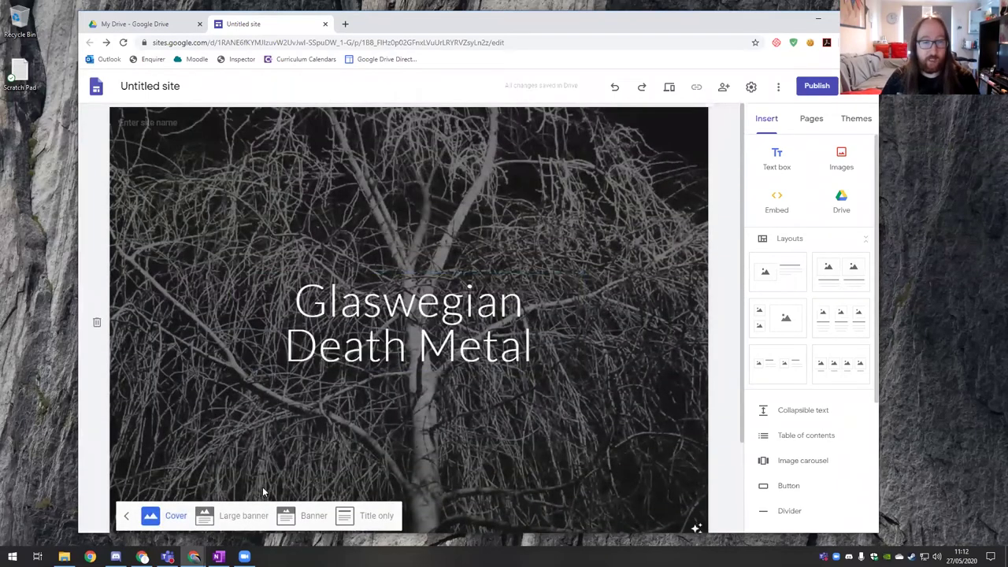
left_click(243, 516)
left_click(303, 358)
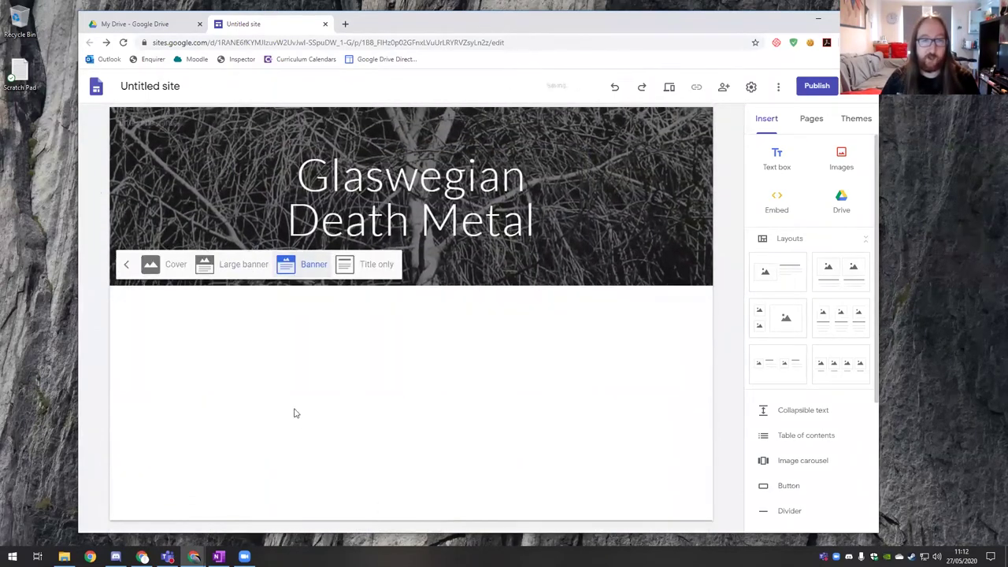
left_click(169, 266)
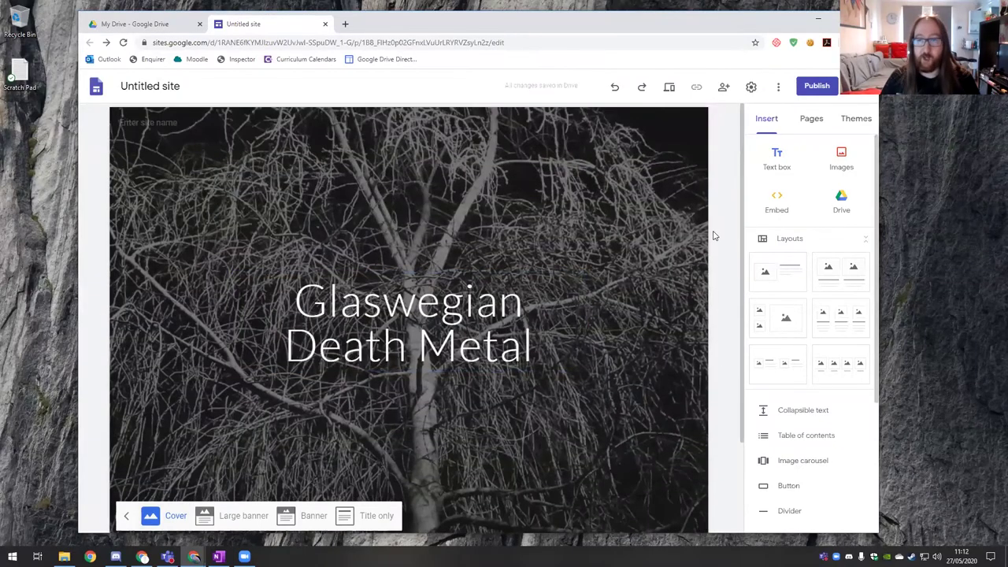
scroll(715, 234, "down", 1)
scroll(698, 234, "up", 1)
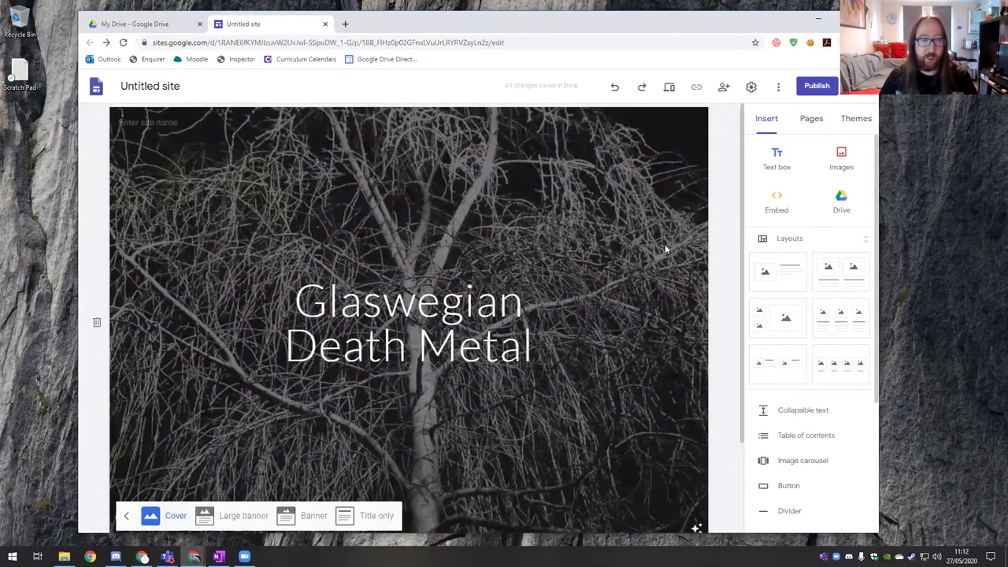
scroll(665, 268, "down", 1)
scroll(463, 430, "down", 1)
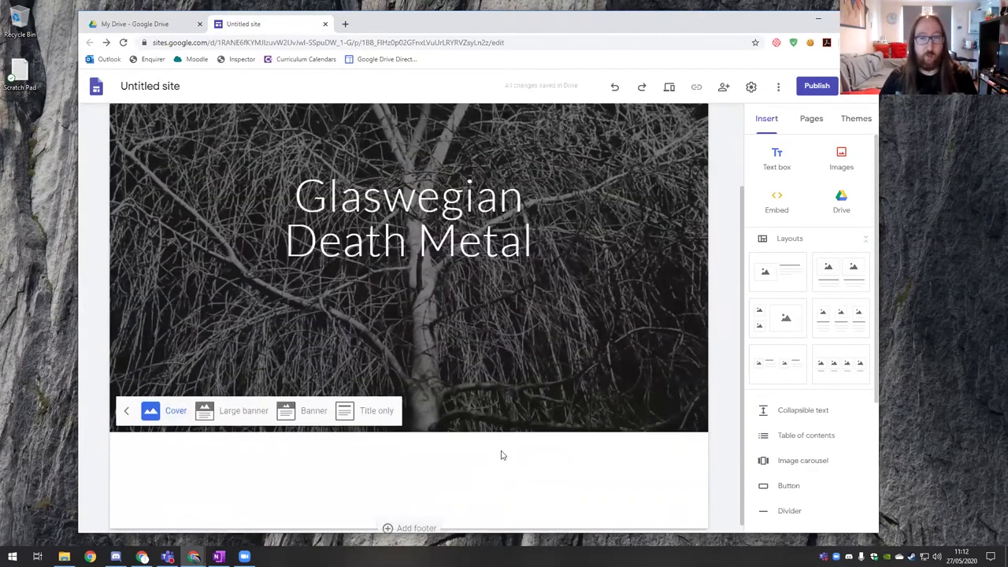
scroll(606, 319, "down", 1)
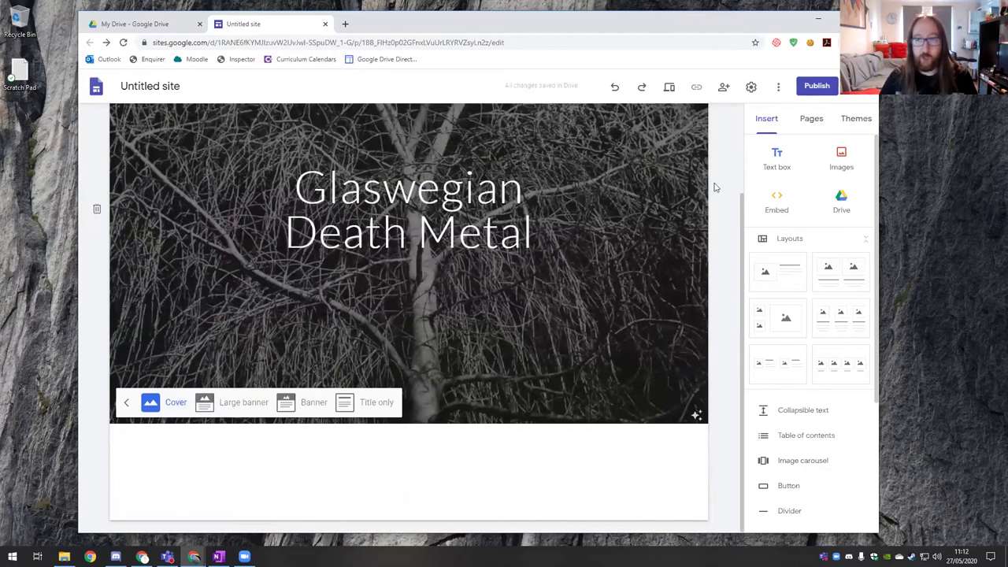
- Add a text box with the welcome line below the header
left_click(778, 156)
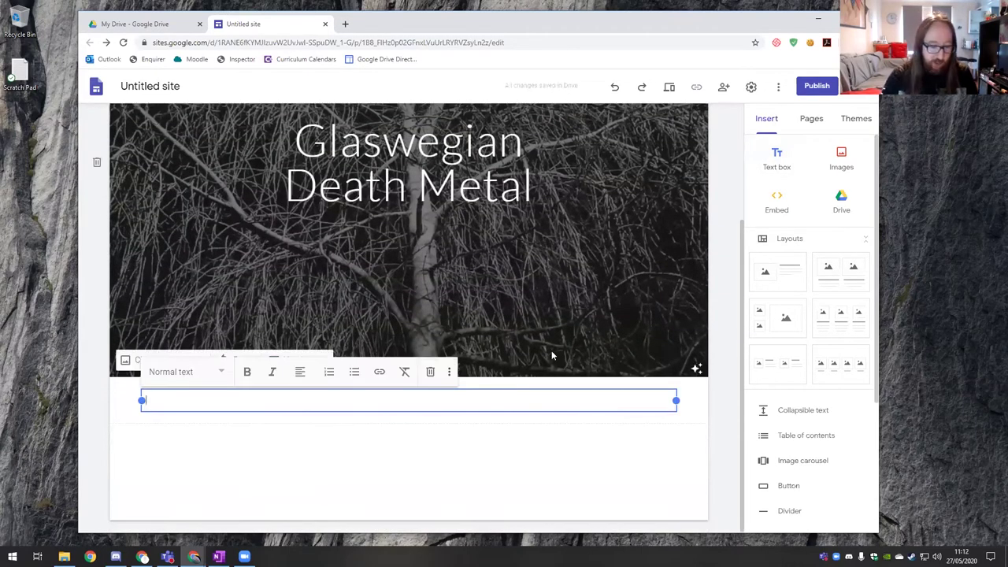
type("Hi welcome to my death metal pag")
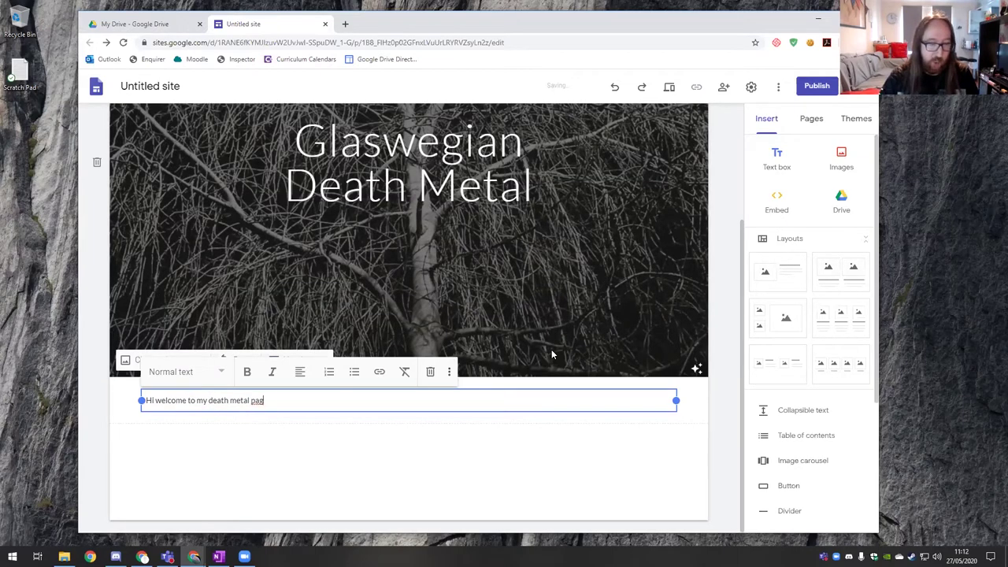
type("e")
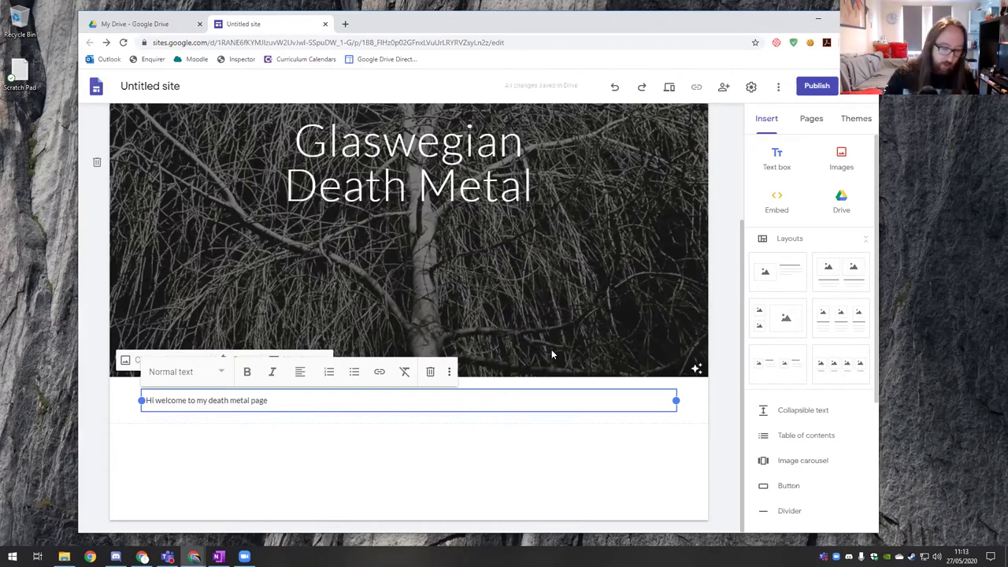
type(".")
left_click(359, 450)
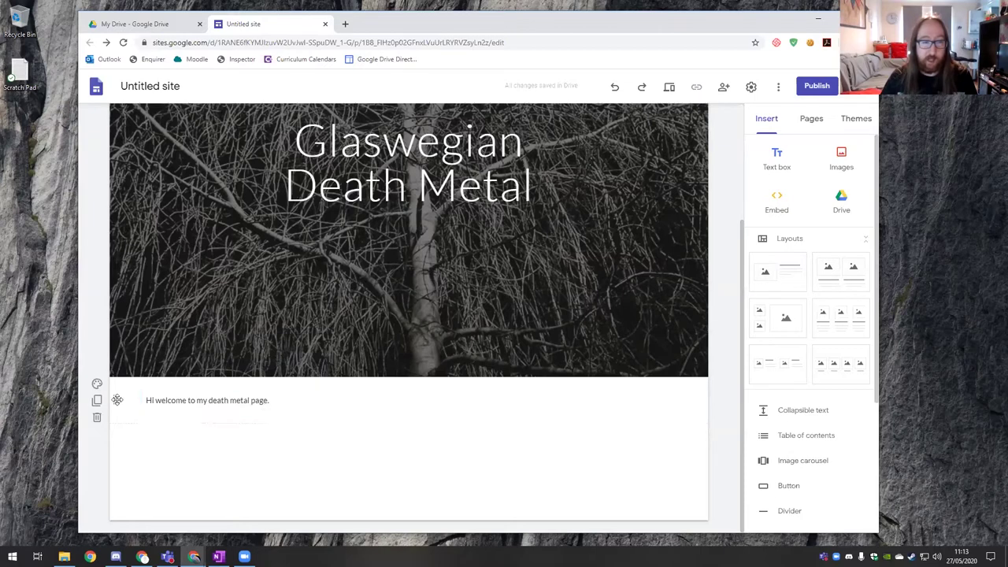
left_click_drag(98, 381, 158, 439)
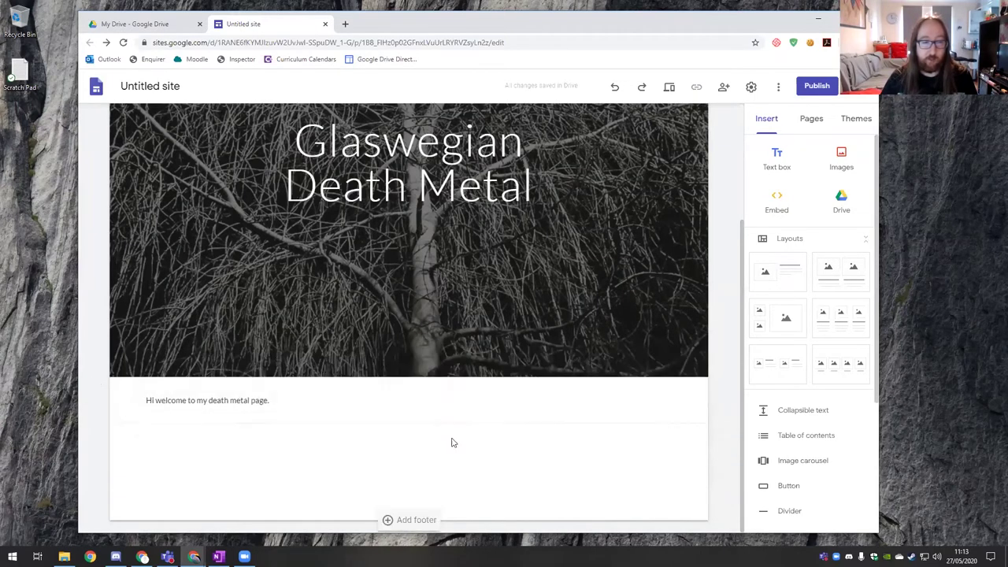
- Add a 'Text' block above the welcome line and an image-and-text layout section below
left_click(788, 162)
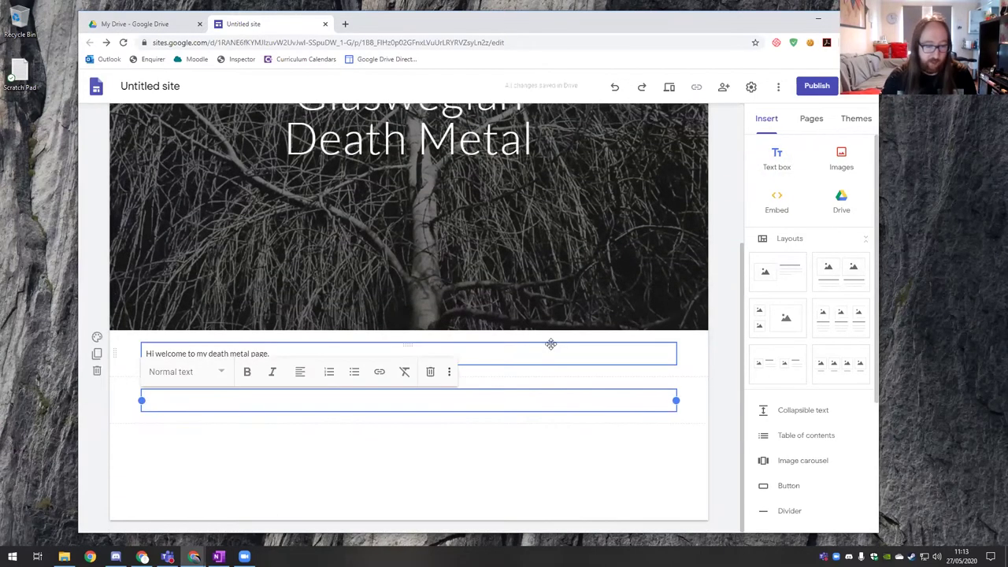
type("Text")
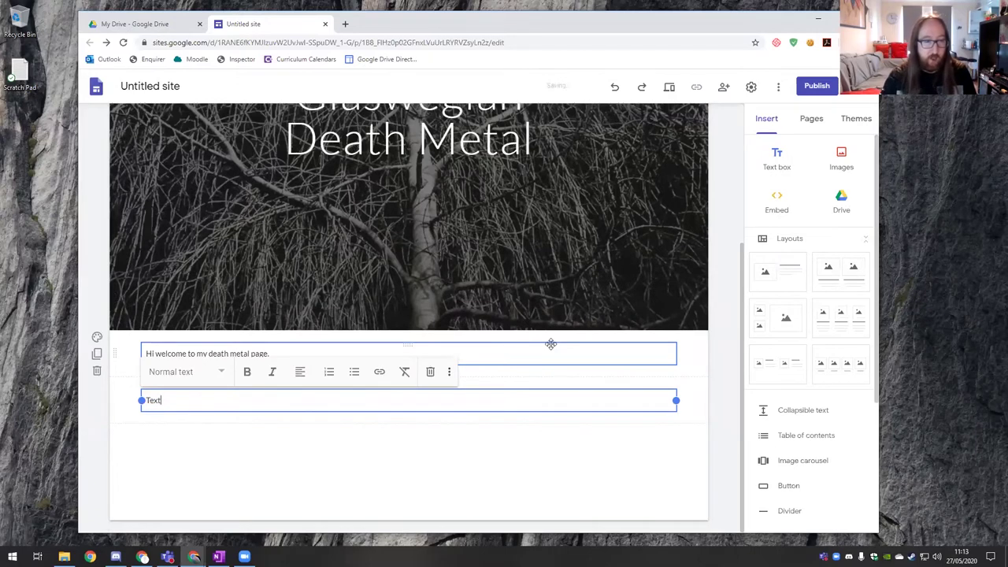
left_click(493, 436)
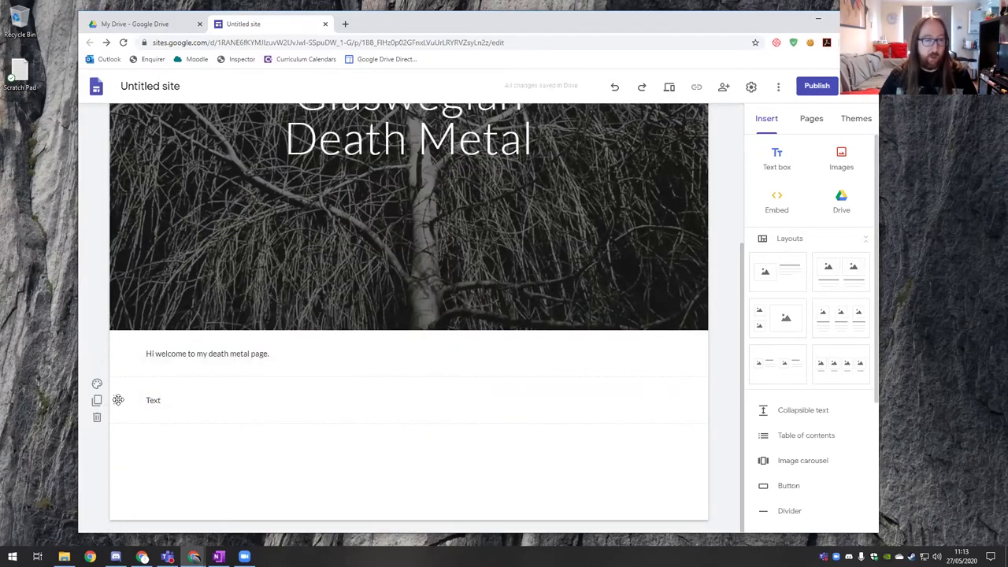
mouse_move(118, 397)
left_mouse_down()
mouse_move(112, 355)
mouse_move(117, 402)
left_mouse_up()
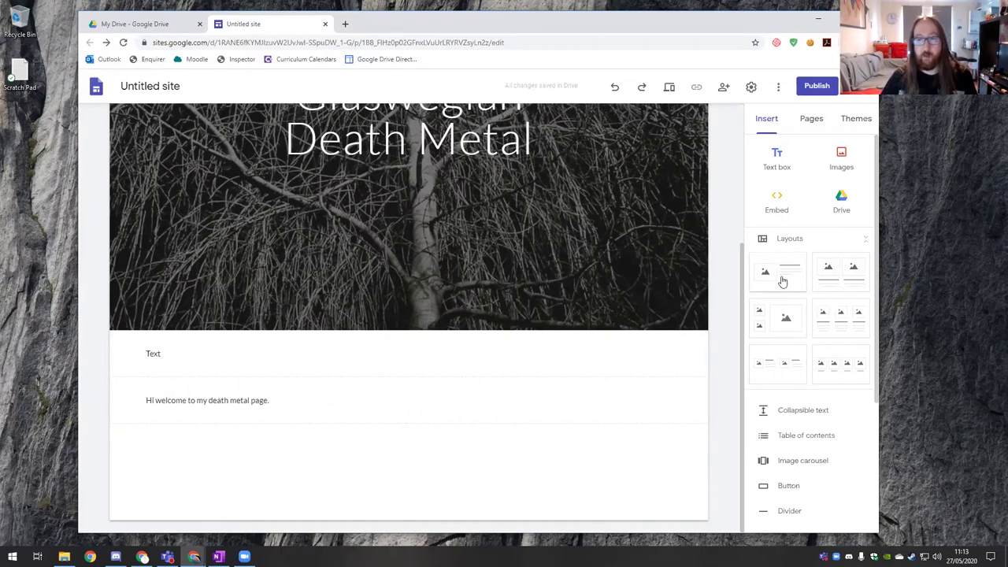
left_click(783, 282)
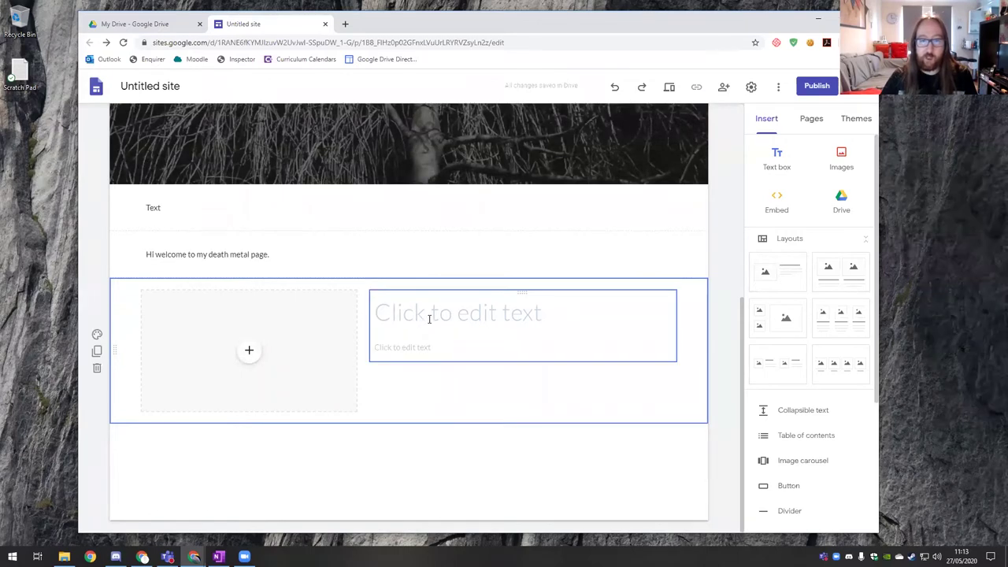
left_click(246, 352)
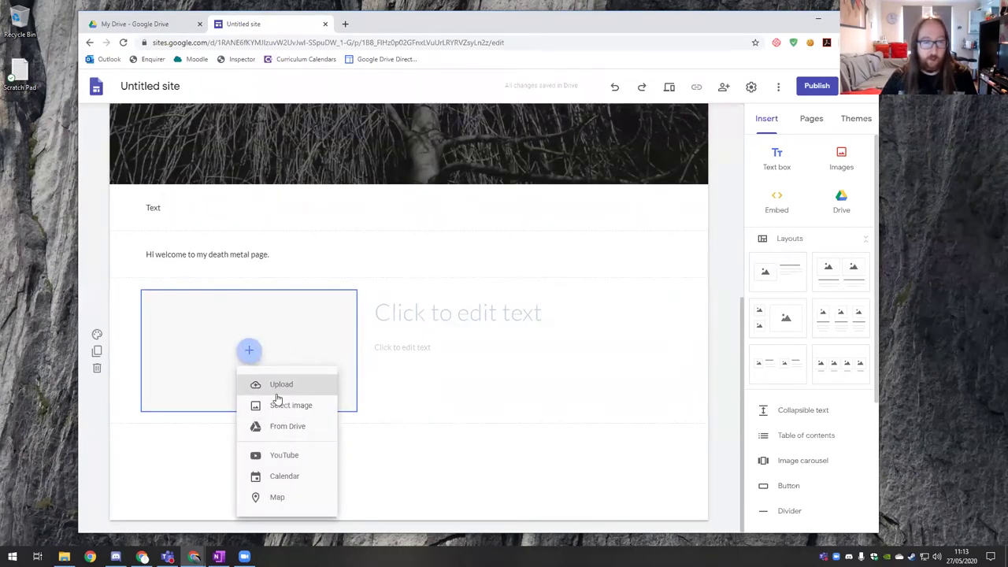
- Insert the german_cavalry photo from Drive into the image slot and stretch it taller
left_click(302, 428)
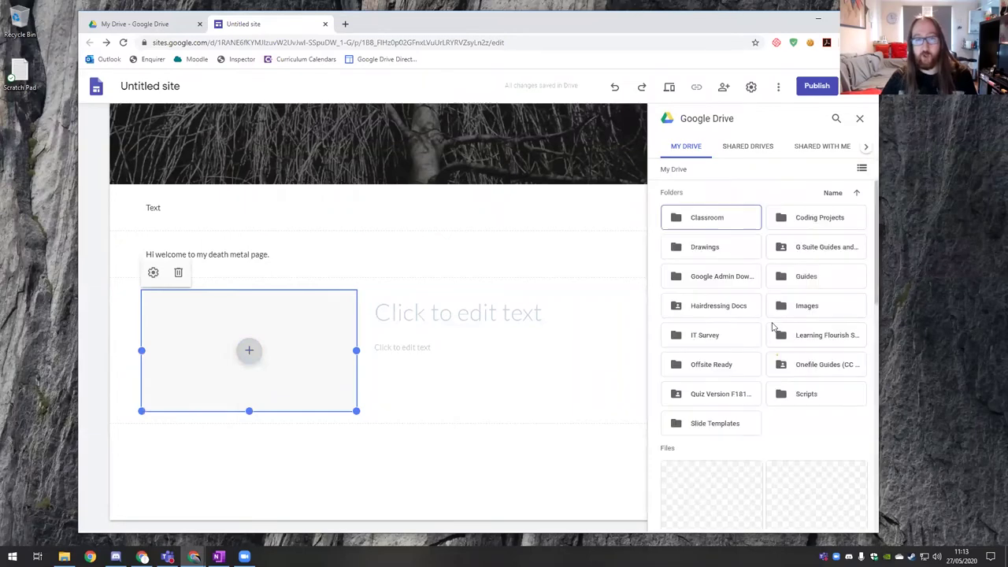
scroll(772, 326, "down", 4)
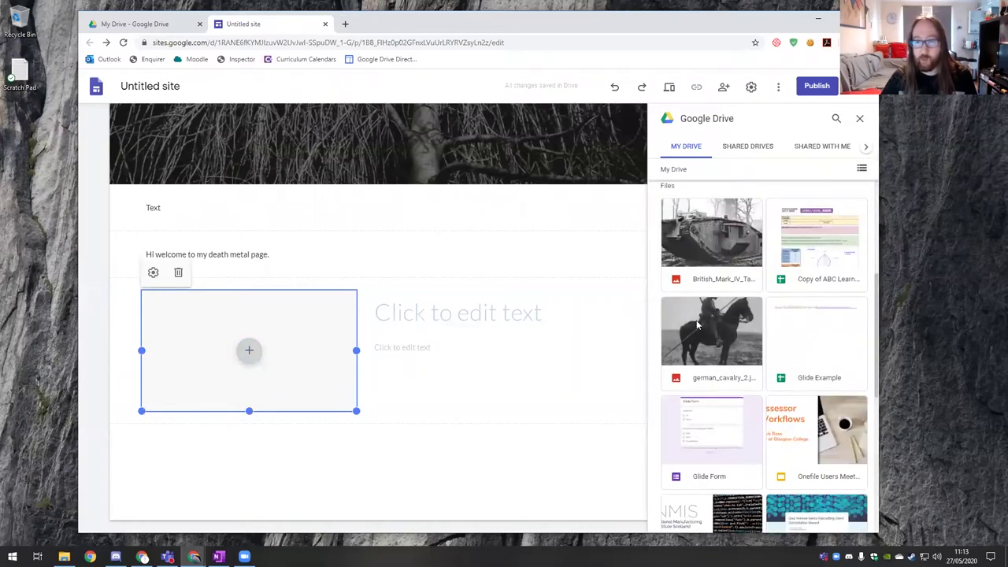
left_click(697, 325)
double_click(697, 325)
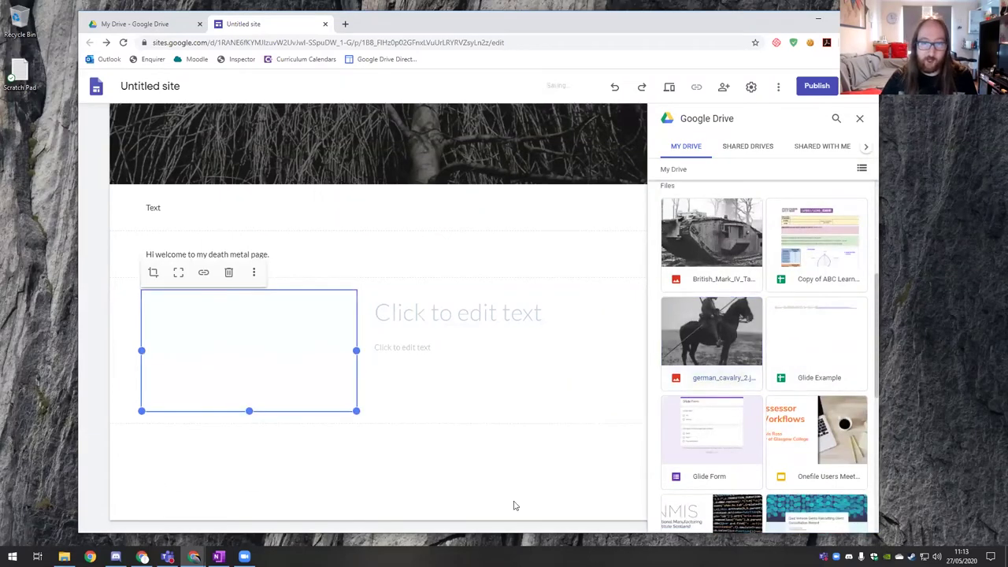
left_click(551, 398)
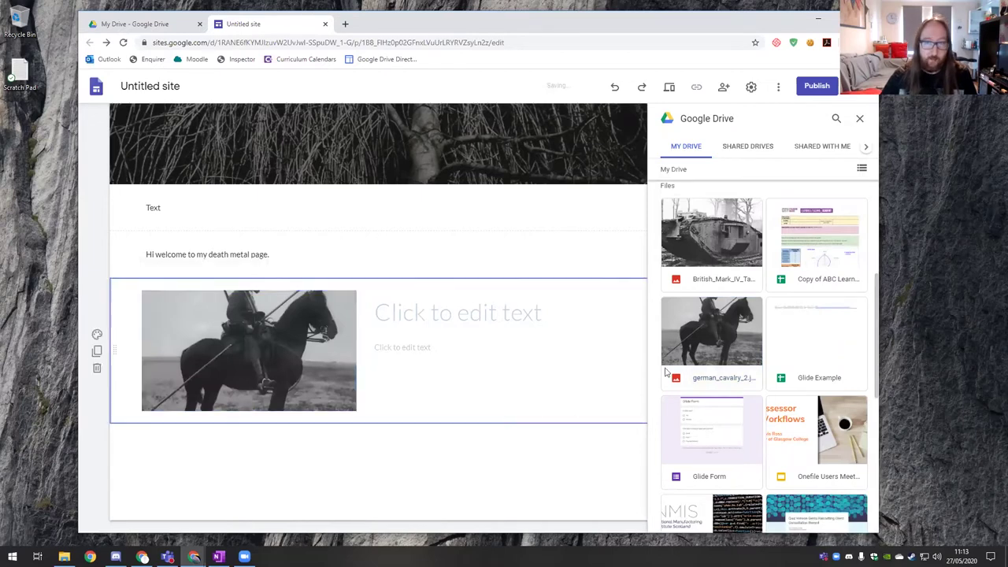
key("Escape")
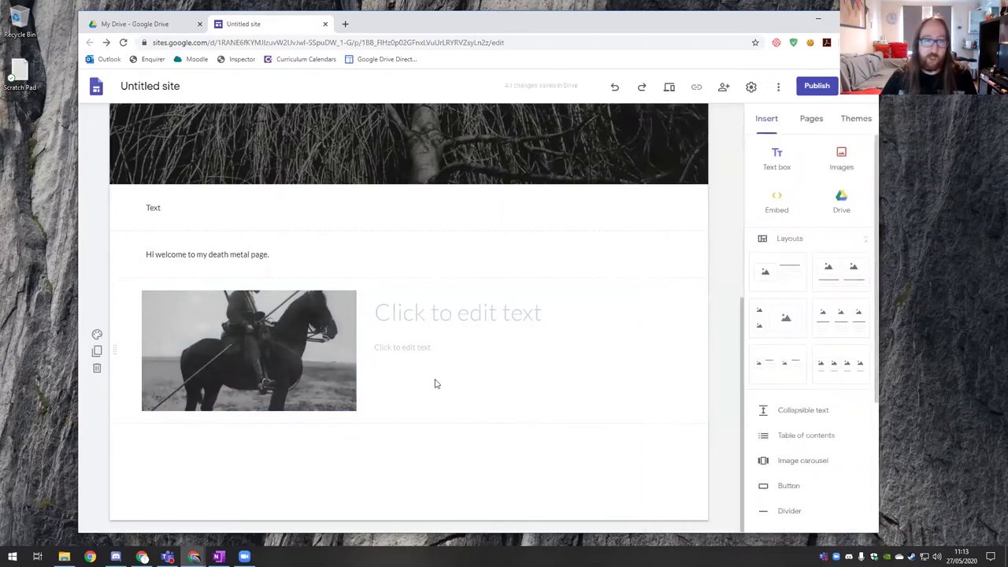
left_click(236, 403)
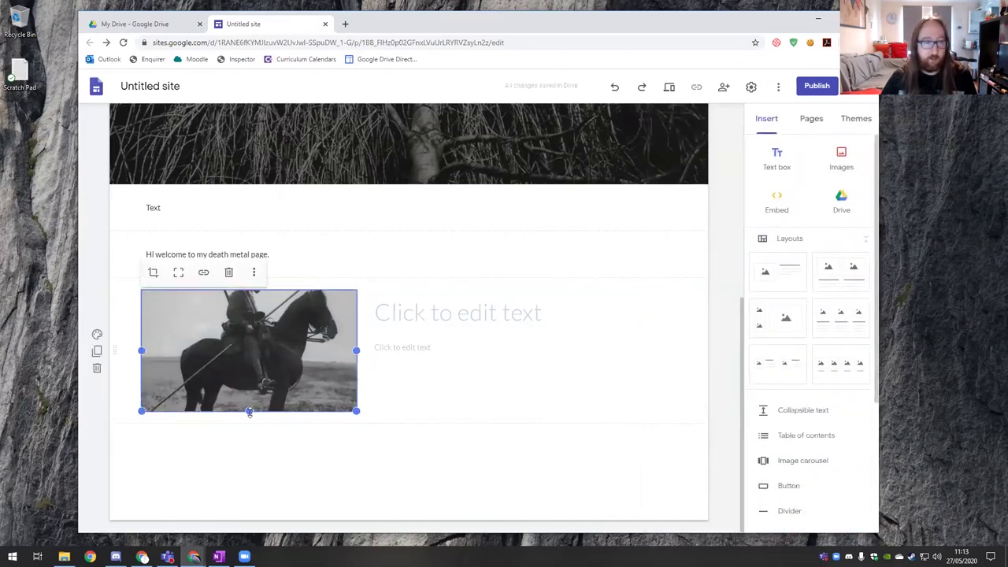
left_click_drag(249, 410, 250, 517)
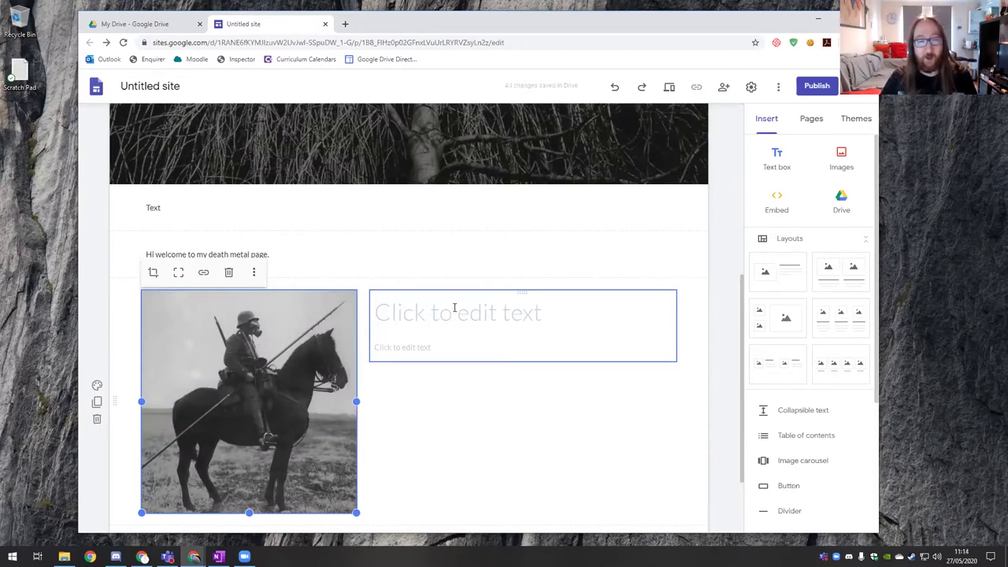
left_click(457, 320)
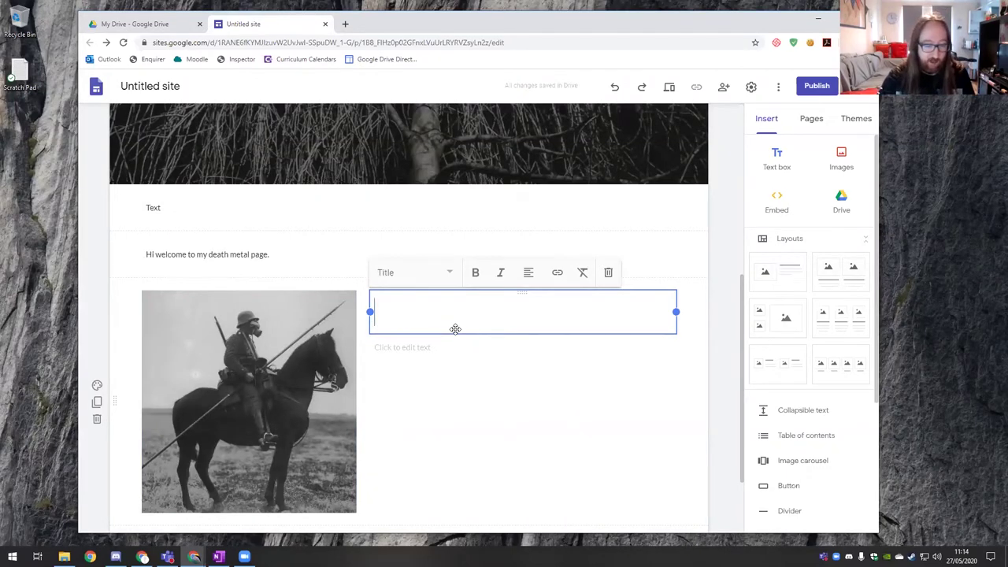
- Title the section 'Death Metal', trying Heading and Sub-heading before keeping Title style
type("Death Mety")
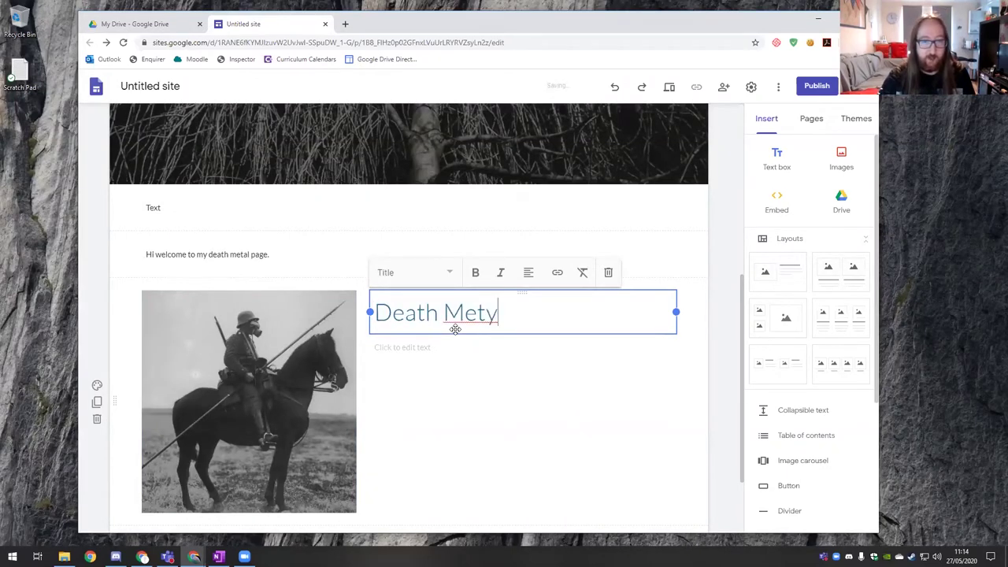
key("BackSpace")
type("al")
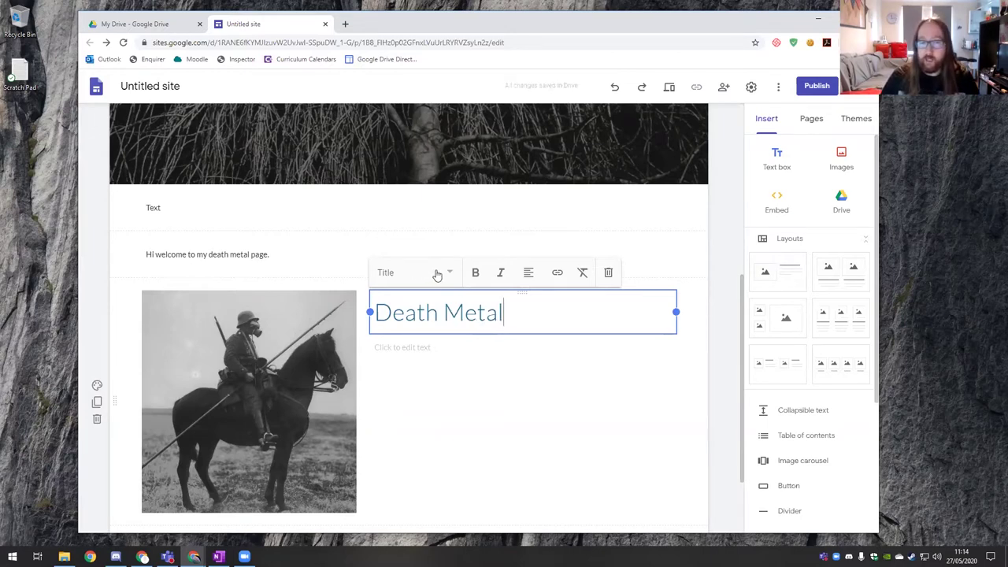
left_click(437, 274)
left_click(415, 334)
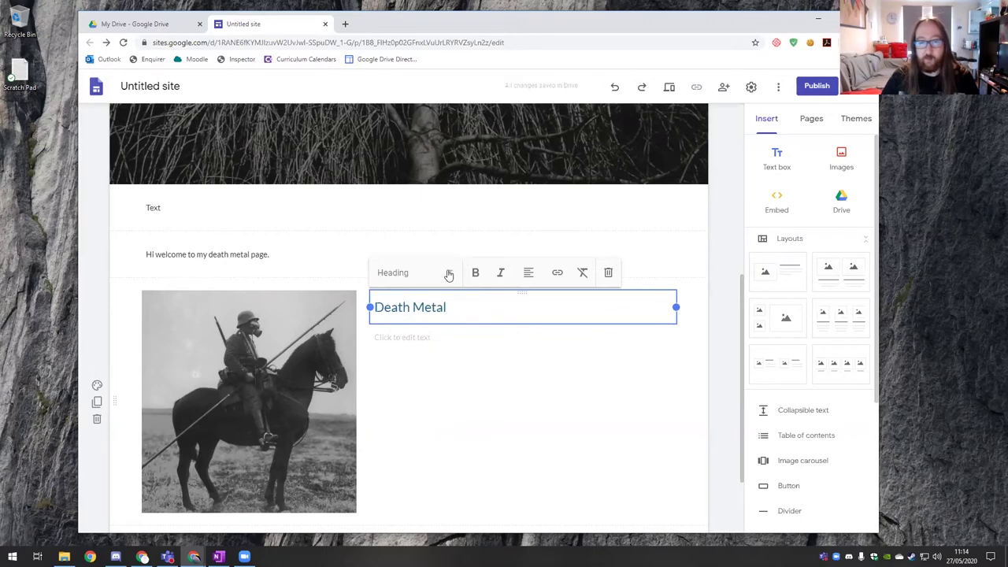
left_click(449, 274)
left_click(427, 364)
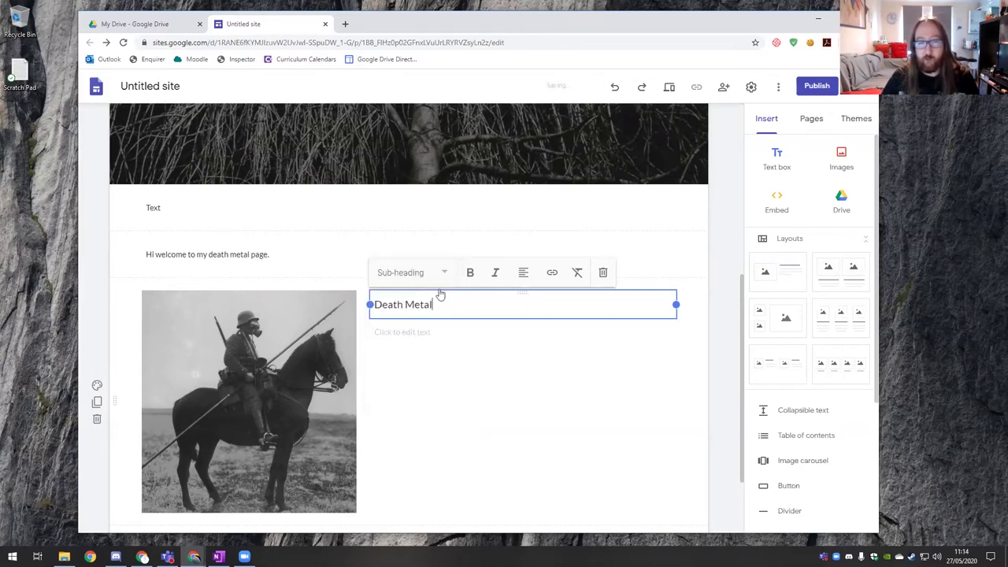
left_click(427, 275)
left_click(414, 308)
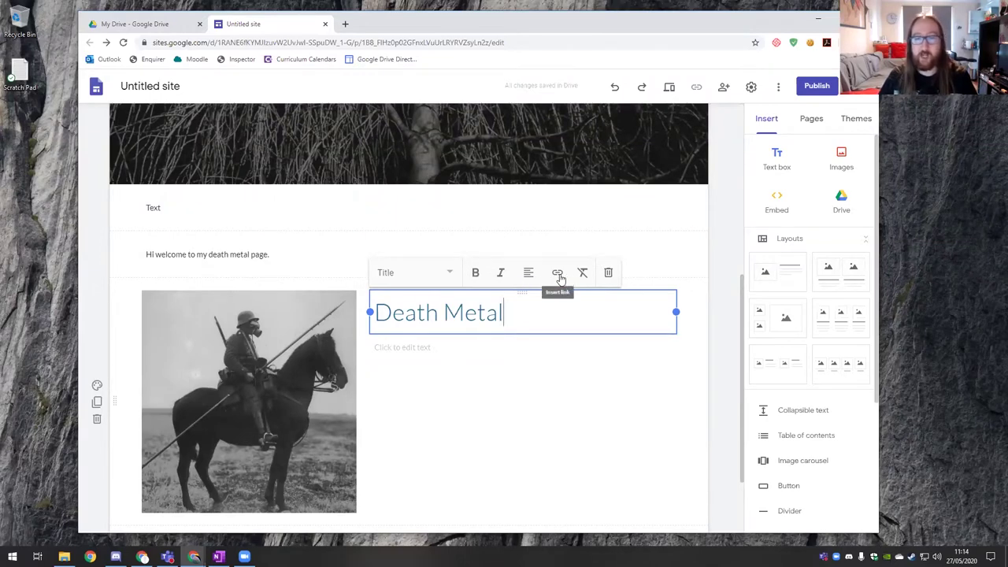
- Write the subtitle 'This is the best genre' under the Death Metal title
left_click(467, 352)
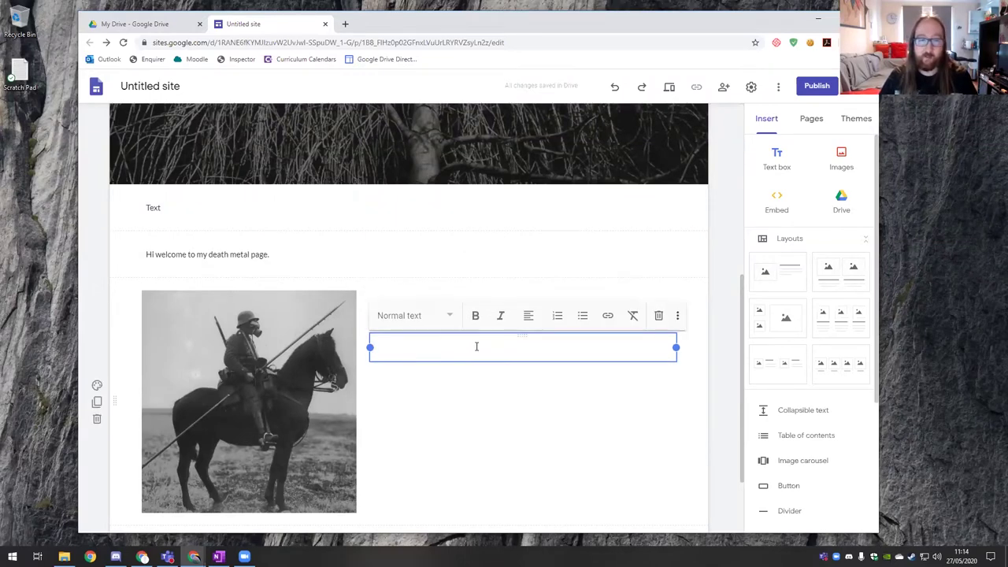
left_click(501, 465)
left_click(405, 347)
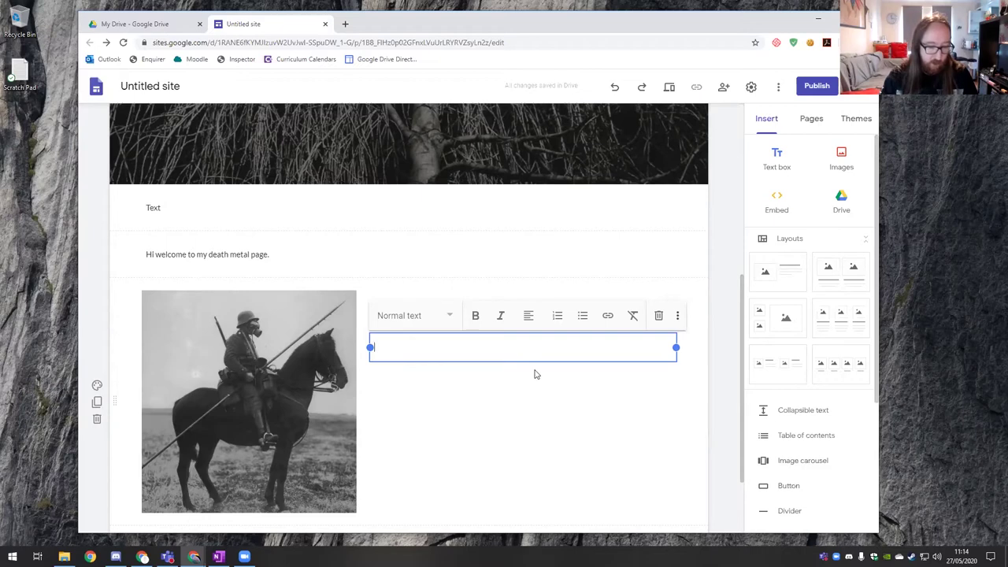
type("This is the best genre")
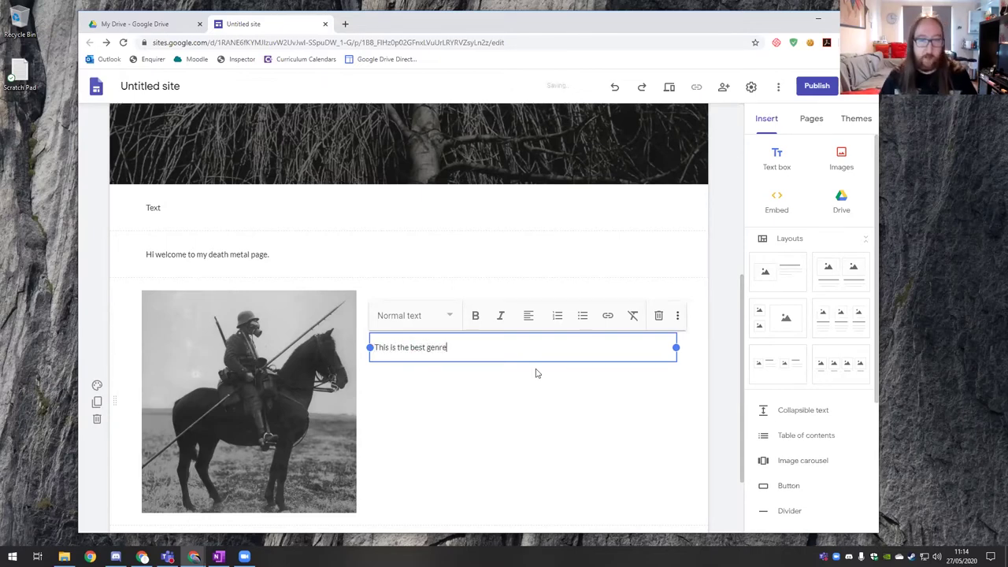
left_click(512, 438)
scroll(560, 376, "down", 1)
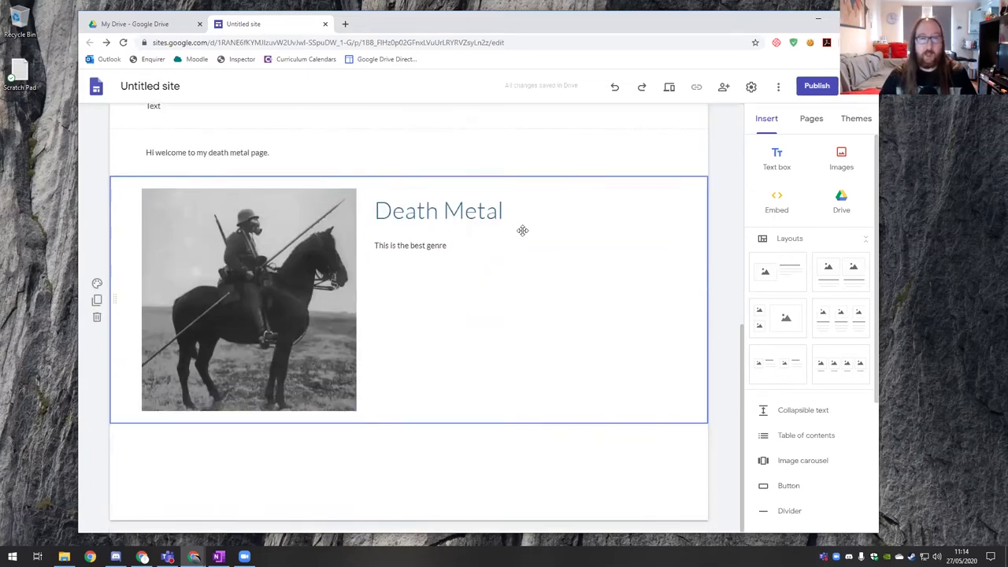
- Undo a trial move of the Death Metal text and delete the section containing only 'Text'
left_click(499, 233)
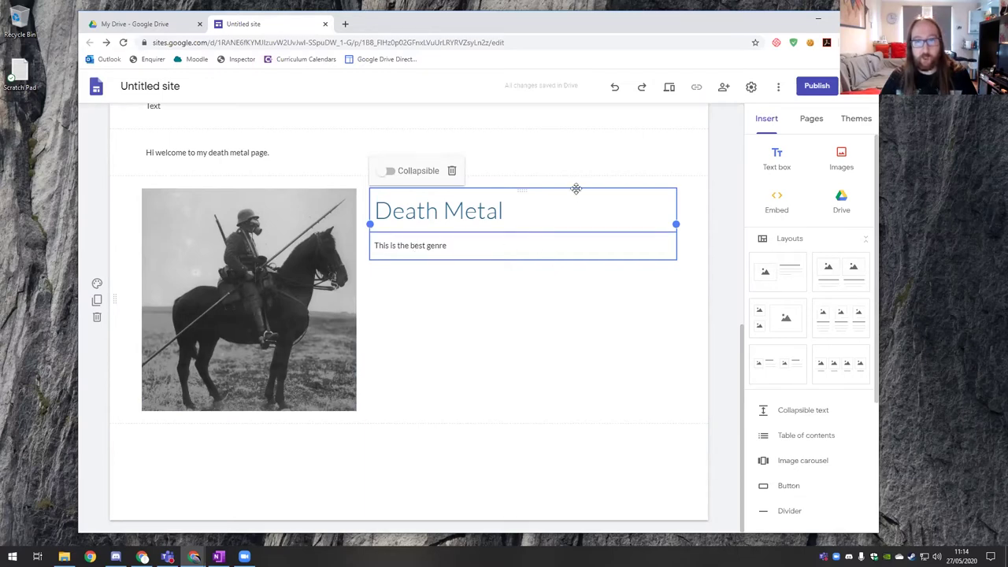
left_click_drag(575, 192, 531, 468)
key("ctrl+z")
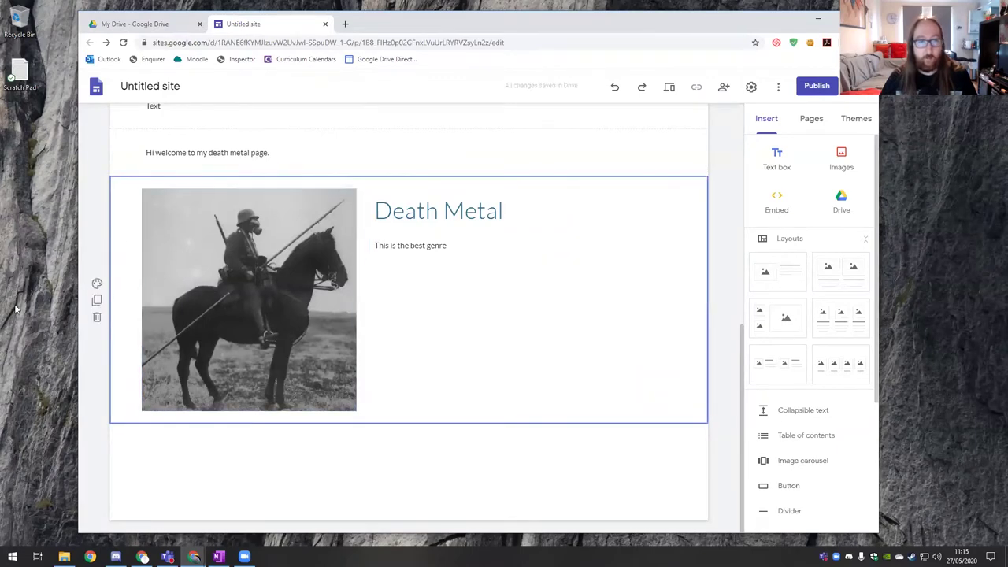
left_click_drag(114, 298, 138, 340)
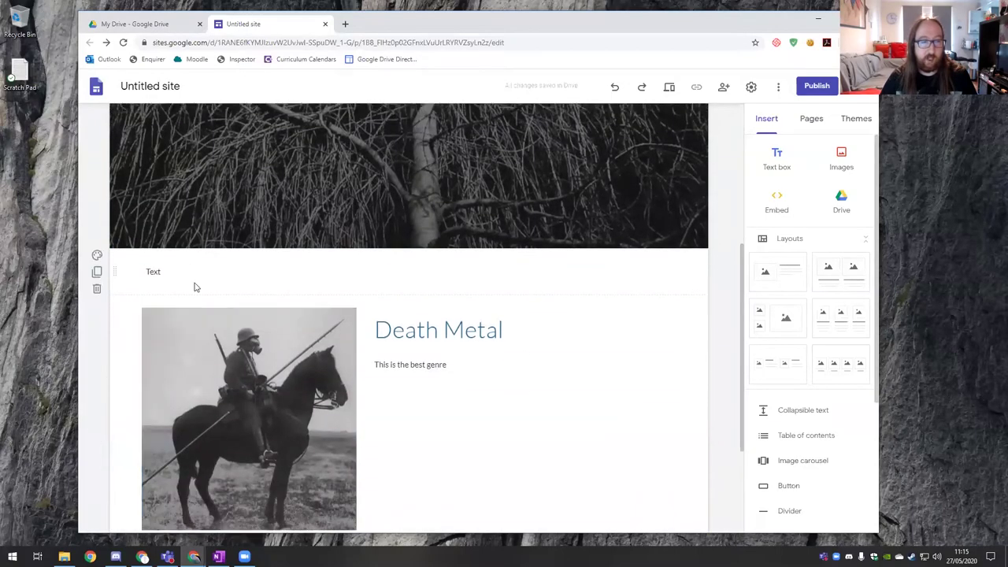
left_click(97, 288)
scroll(535, 288, "down", 5)
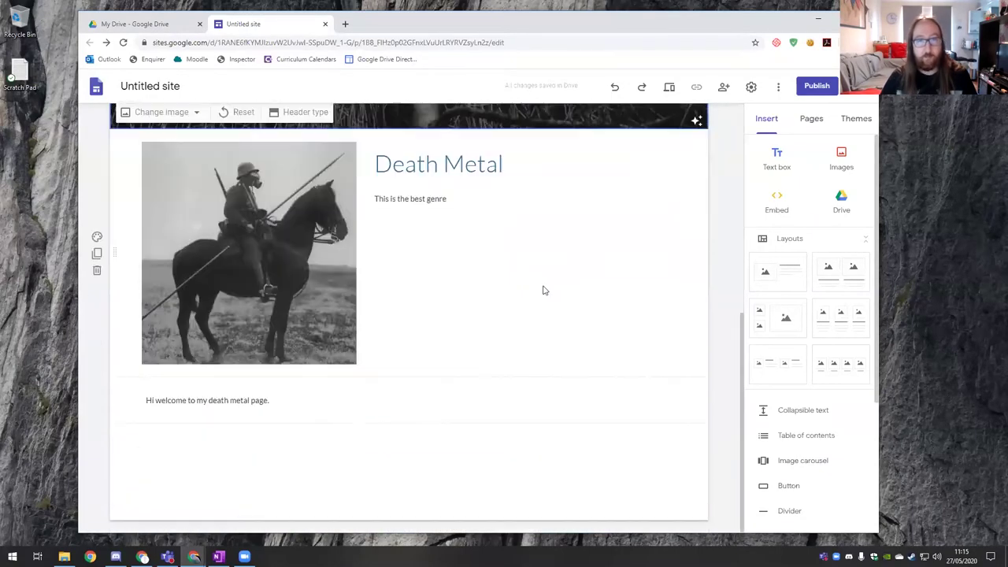
- Try dragging the horse-image section below the welcome line, then undo that move
left_click(430, 260)
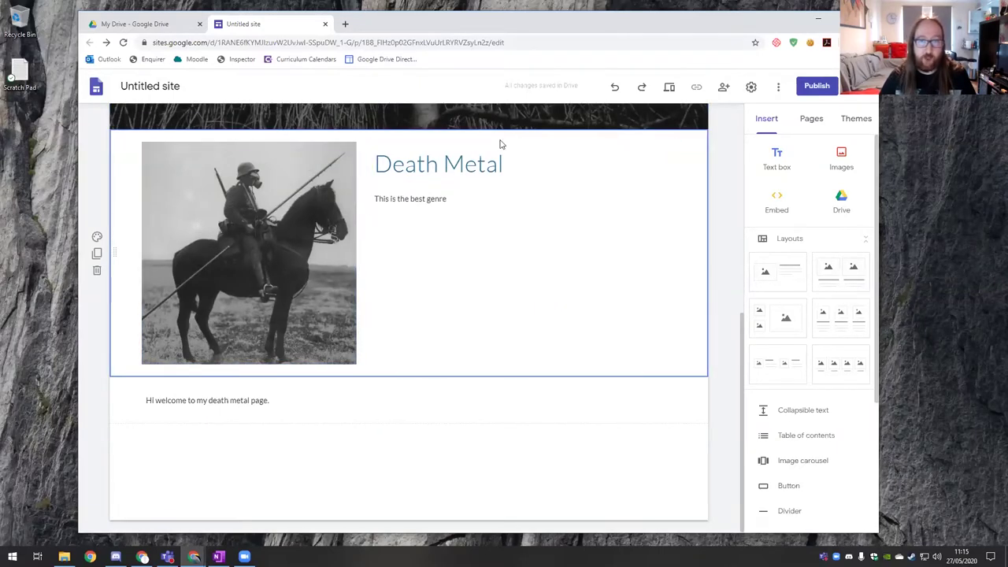
left_click_drag(494, 147, 267, 421)
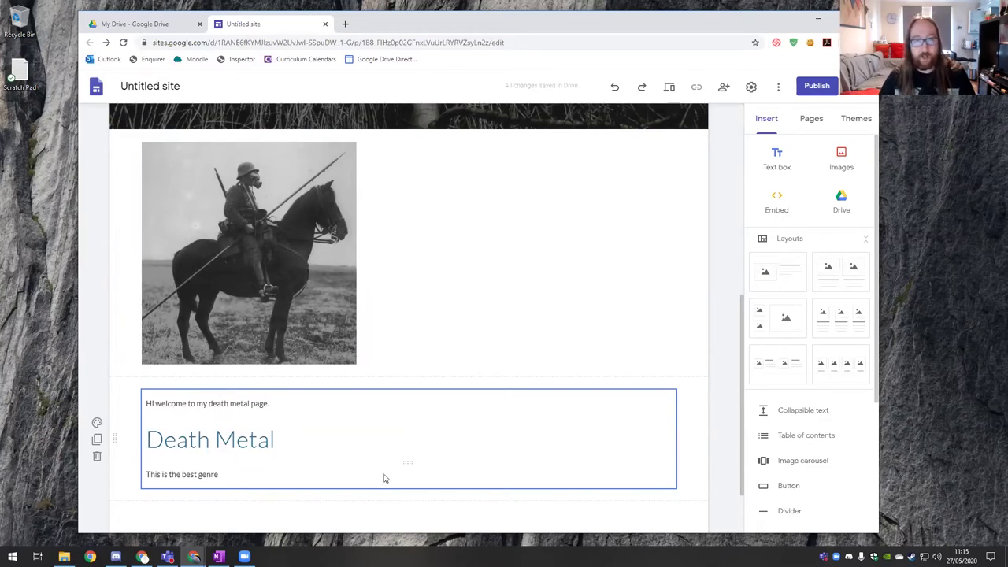
key("ctrl+z")
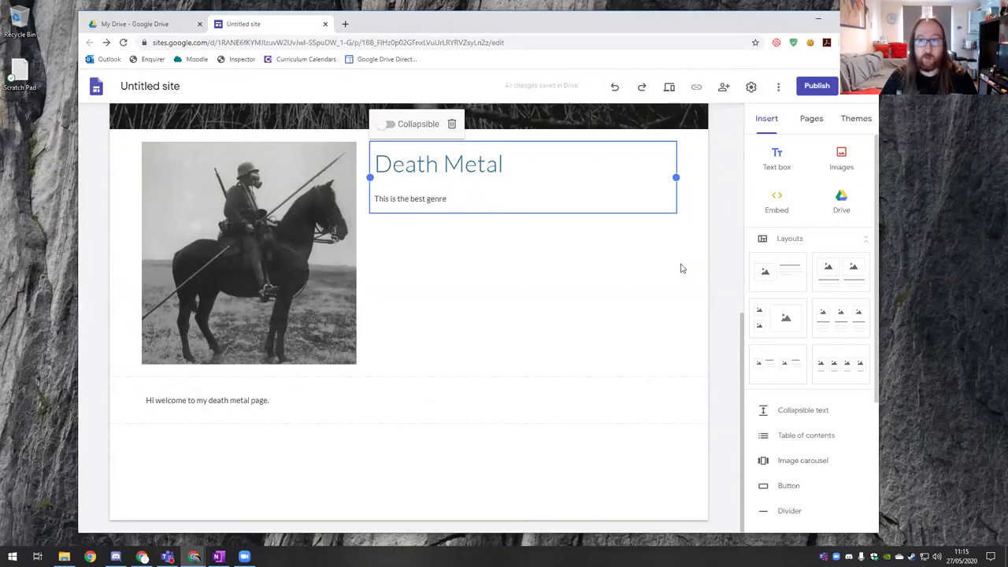
scroll(682, 269, "up", 3)
- Apply the Diplomat theme from the Themes list
left_click(860, 120)
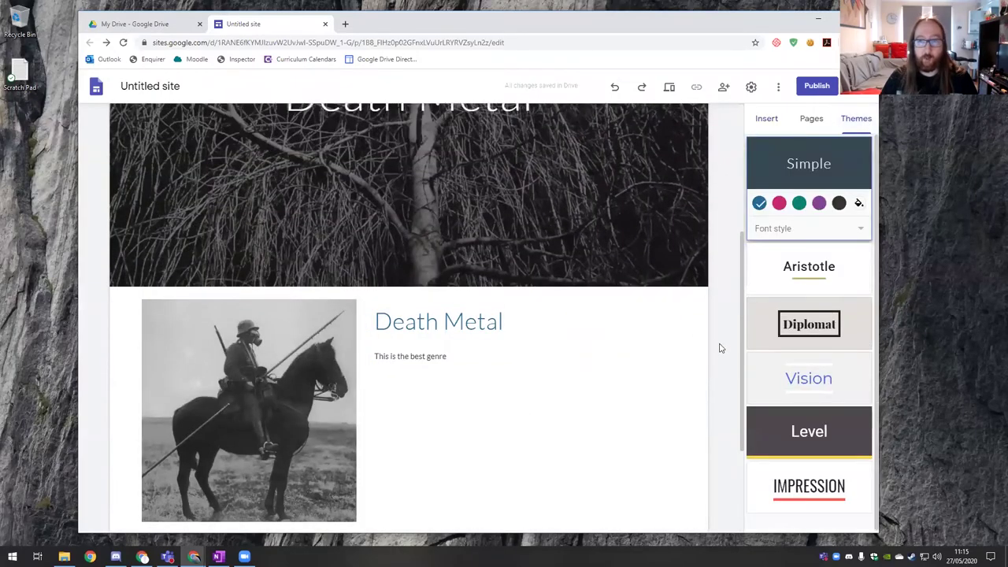
scroll(720, 347, "up", 1)
scroll(720, 347, "down", 1)
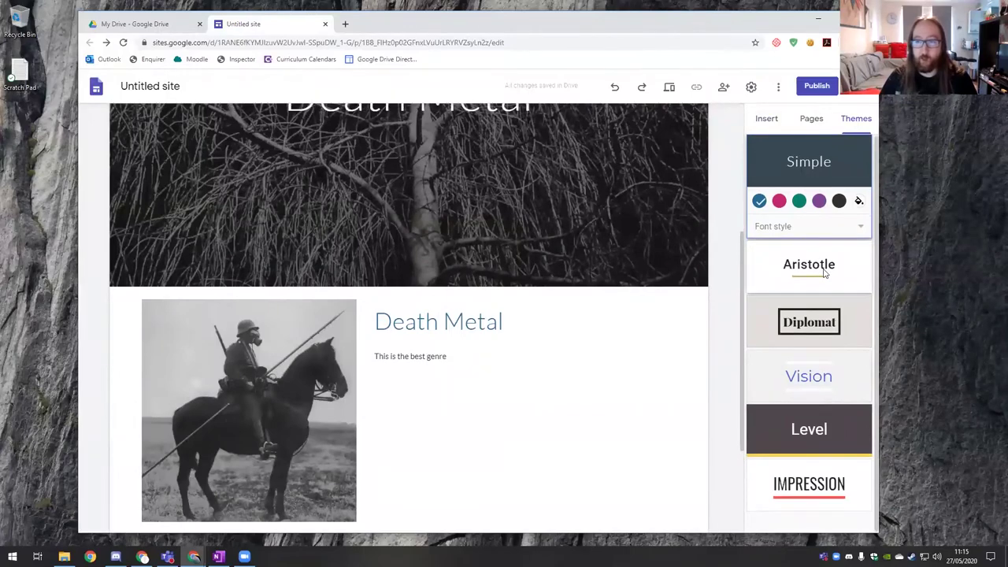
left_click(851, 315)
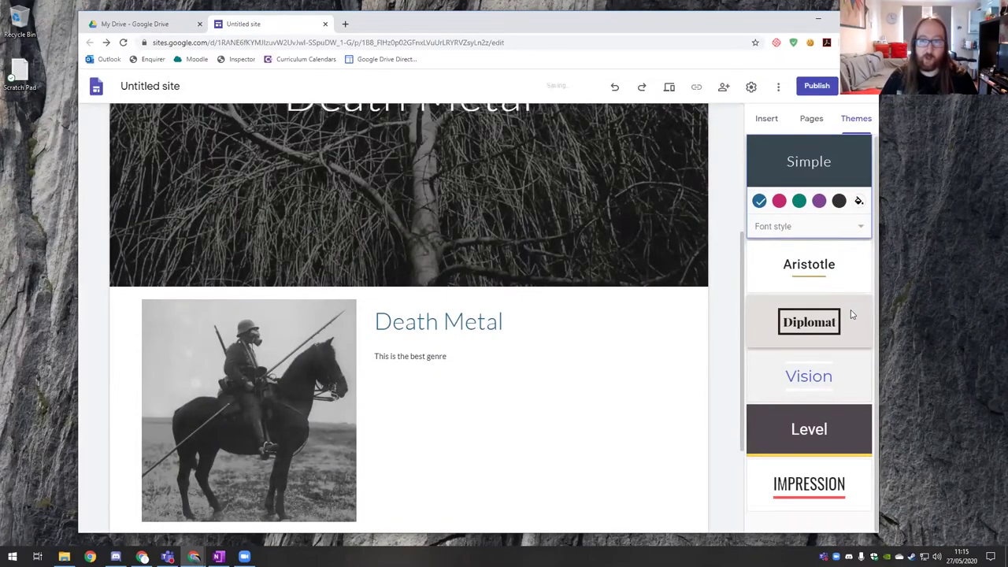
scroll(688, 385, "up", 2)
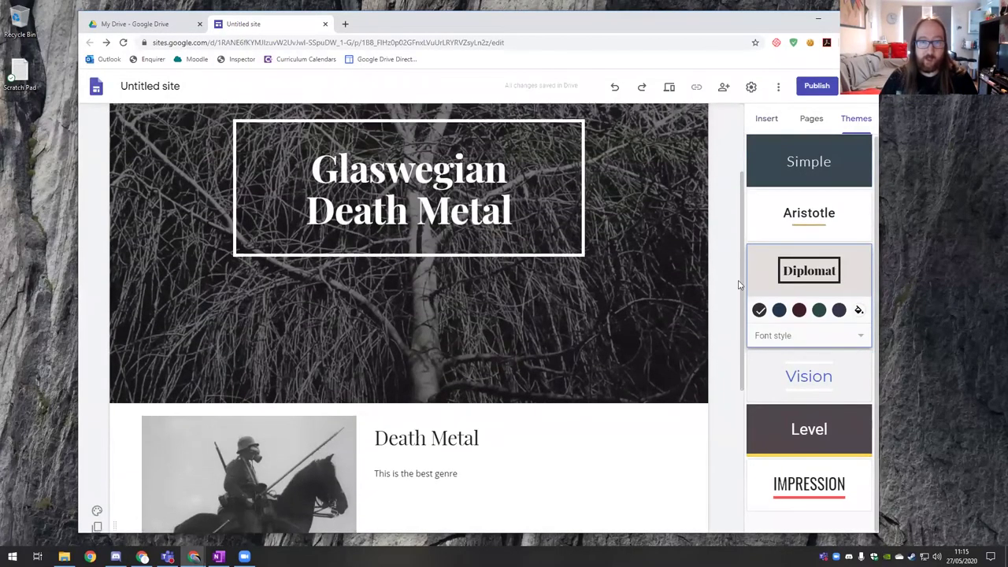
mouse_move(687, 385)
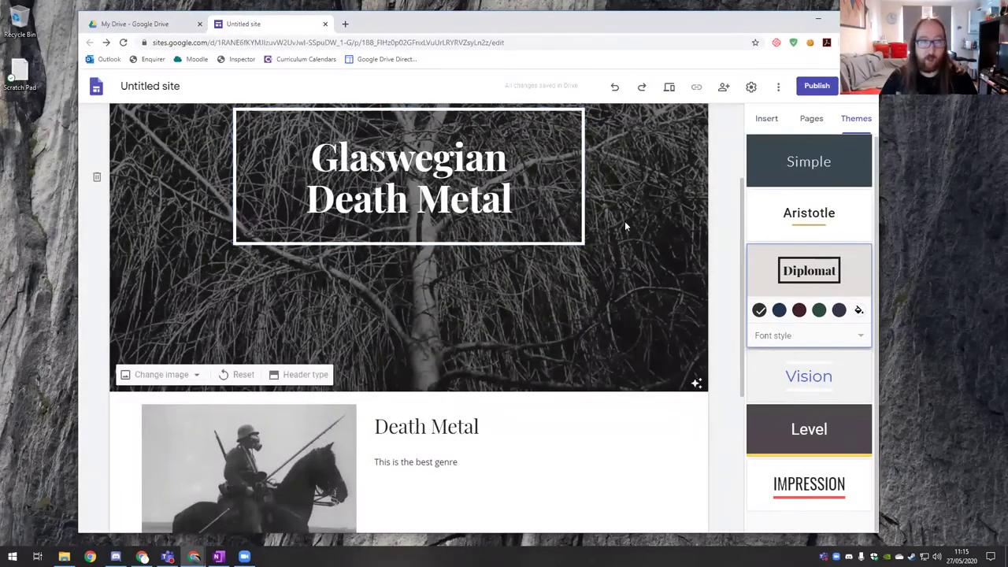
- Compare Simple and Aristotle, then return to Diplomat and choose its maroon colour
left_click(818, 175)
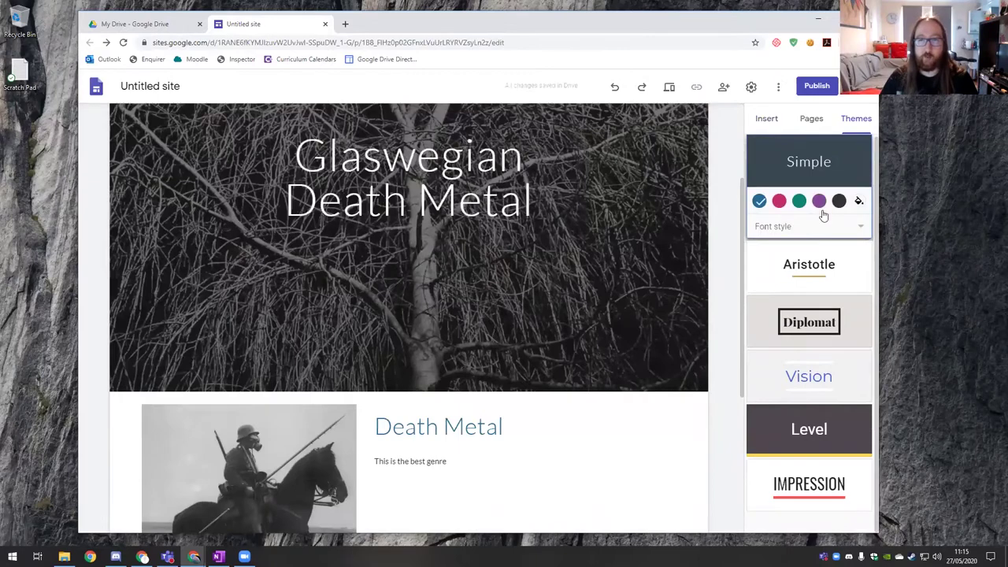
left_click(807, 270)
left_click(802, 323)
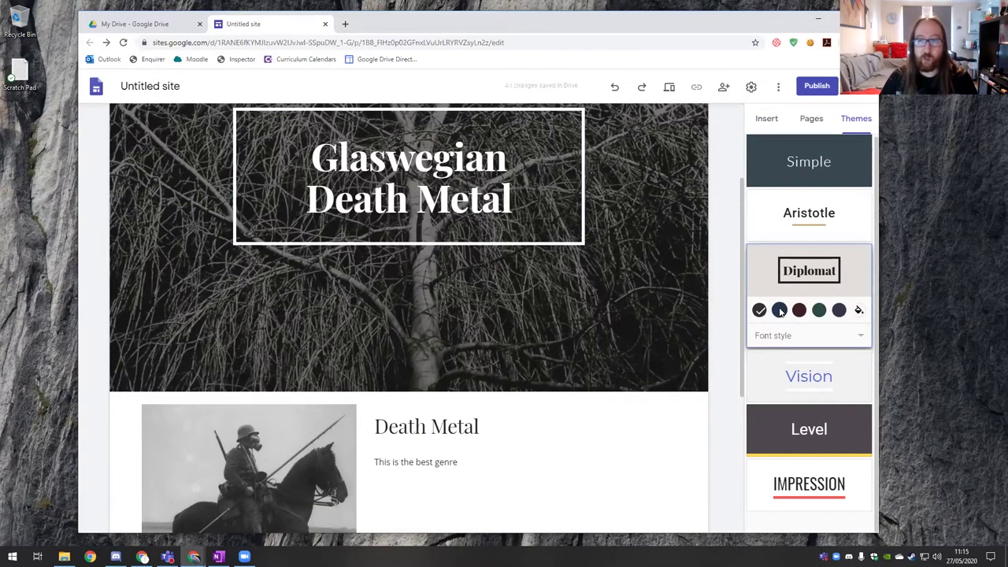
left_click(779, 311)
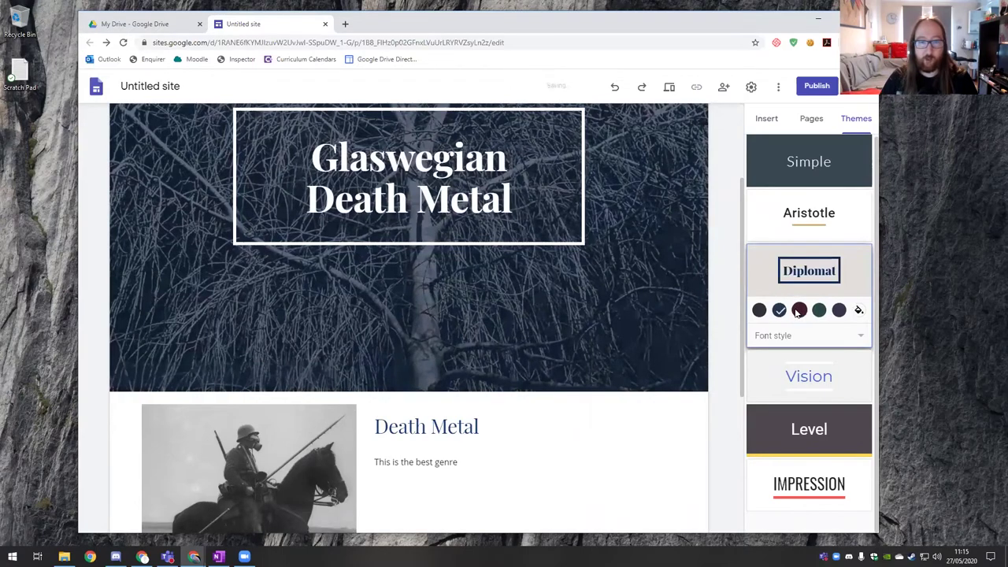
left_click(799, 310)
scroll(535, 386, "down", 3)
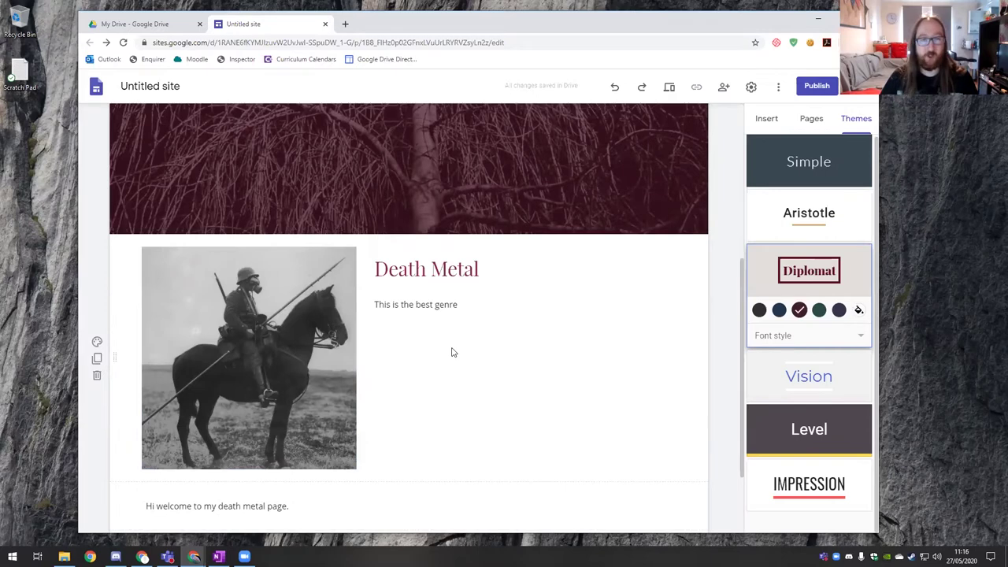
left_click(98, 344)
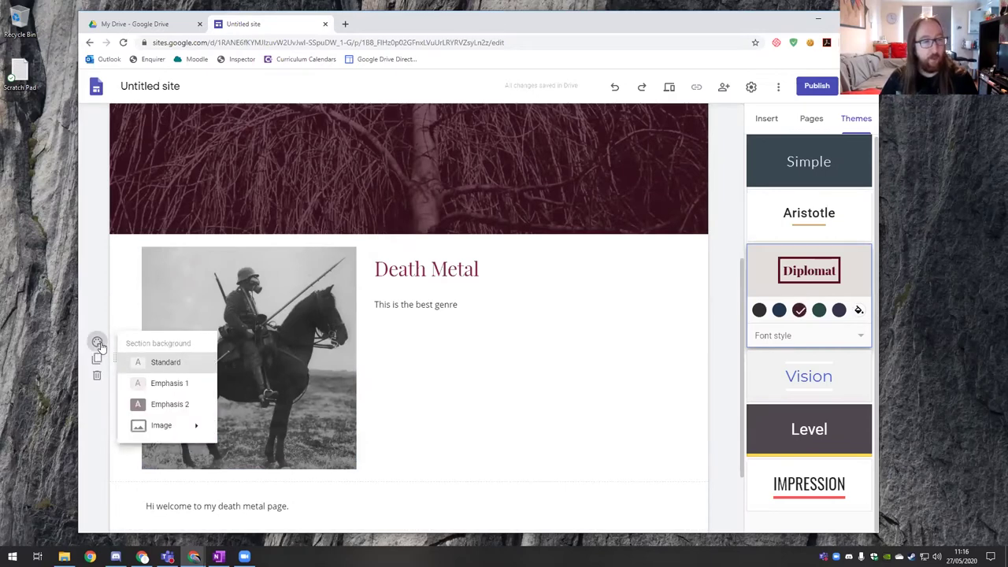
- Give the Death Metal section the dark Emphasis 2 background instead of Emphasis 1
left_click(186, 383)
scroll(574, 385, "down", 1)
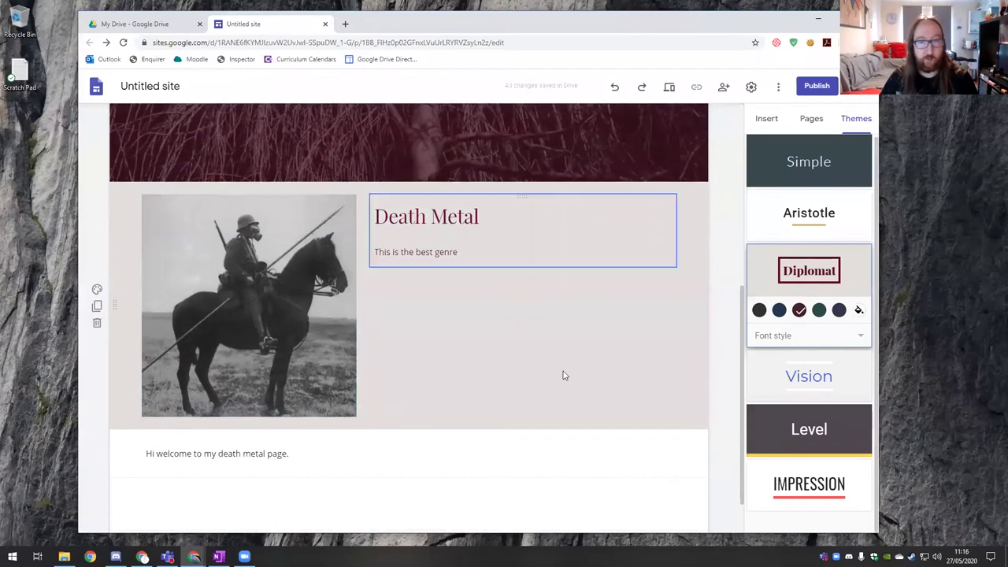
left_click(97, 286)
left_click(176, 351)
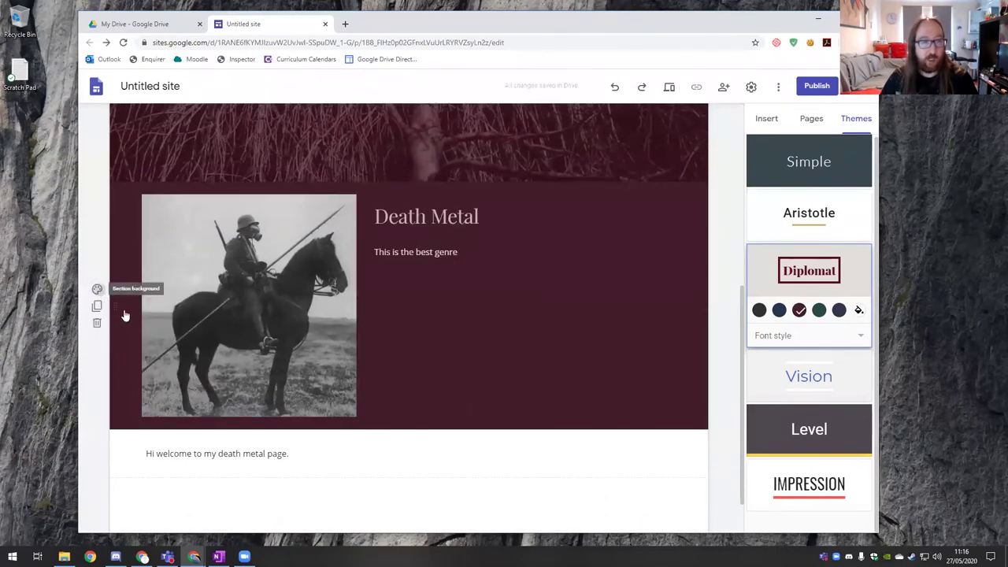
left_click(96, 289)
mouse_move(196, 378)
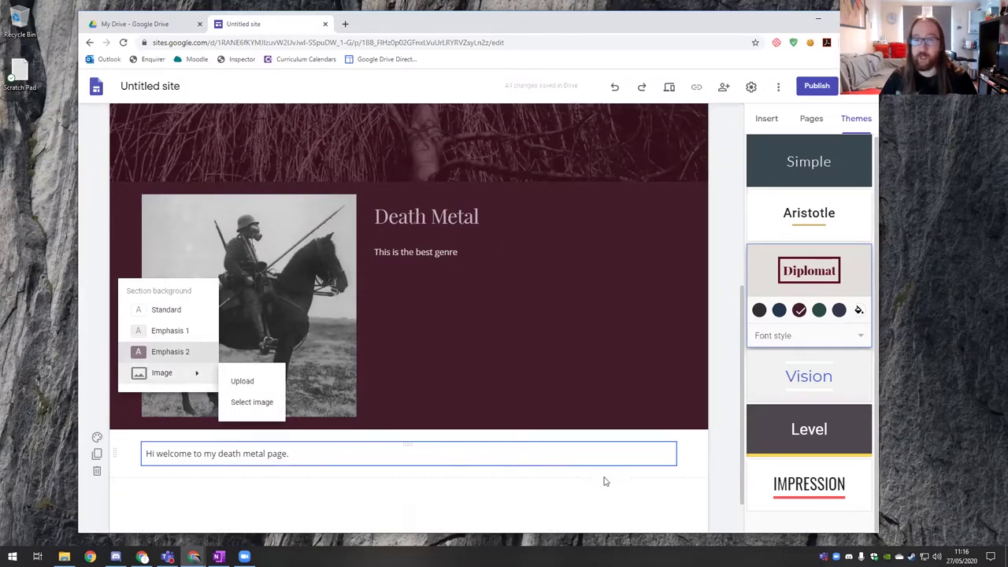
left_click(720, 389)
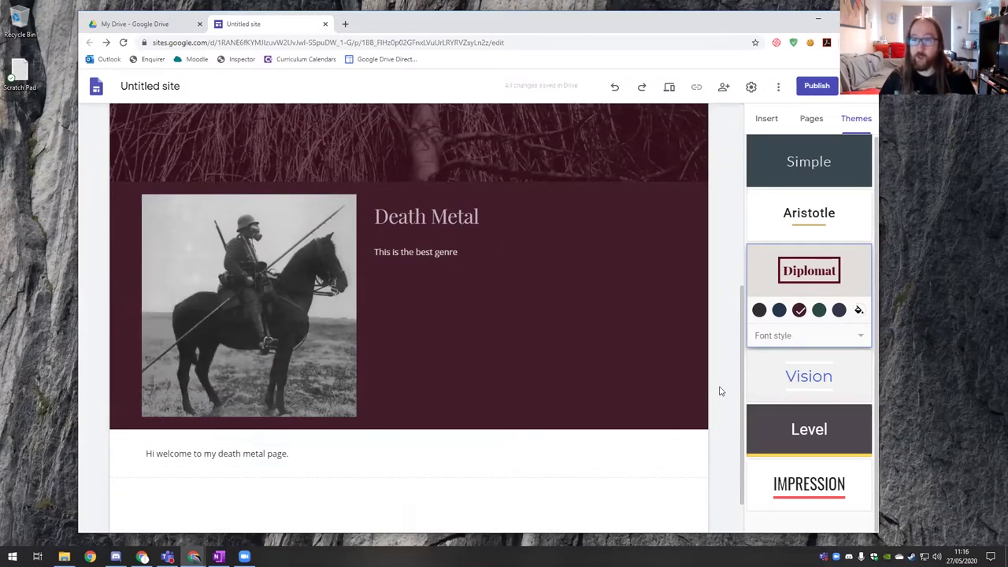
- Change the Diplomat theme colour from navy to black
left_click(839, 312)
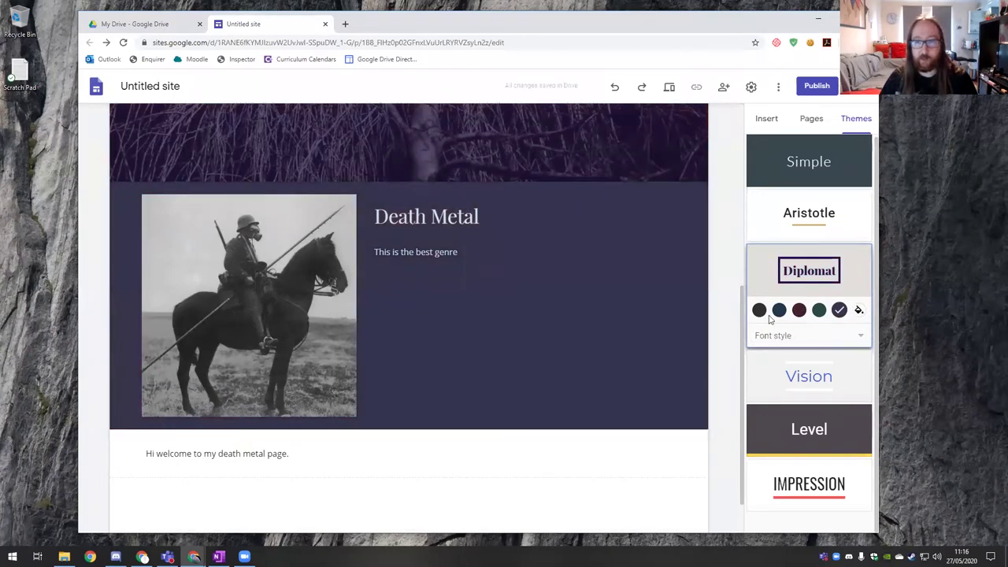
left_click(761, 311)
scroll(709, 276, "up", 2)
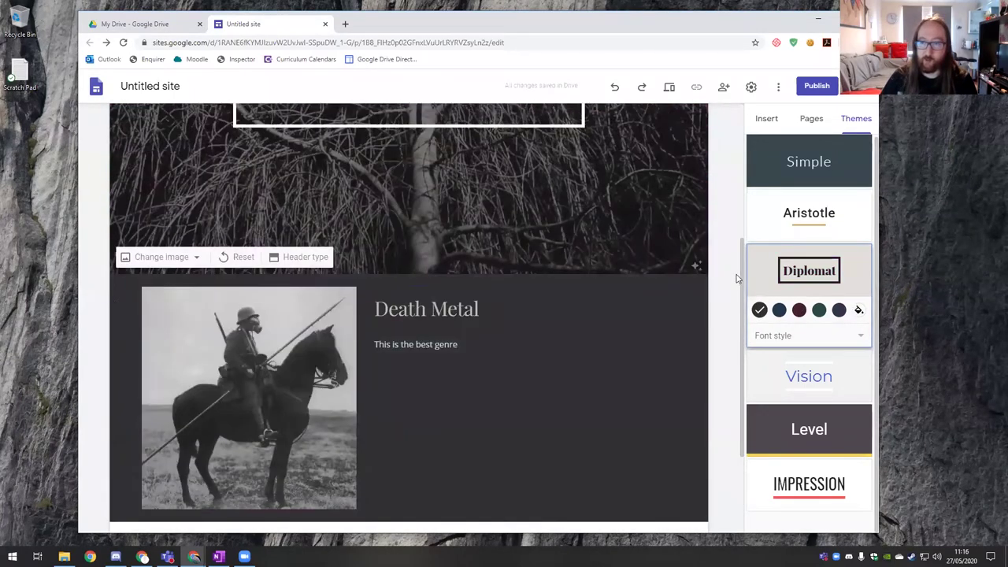
scroll(732, 282, "up", 3)
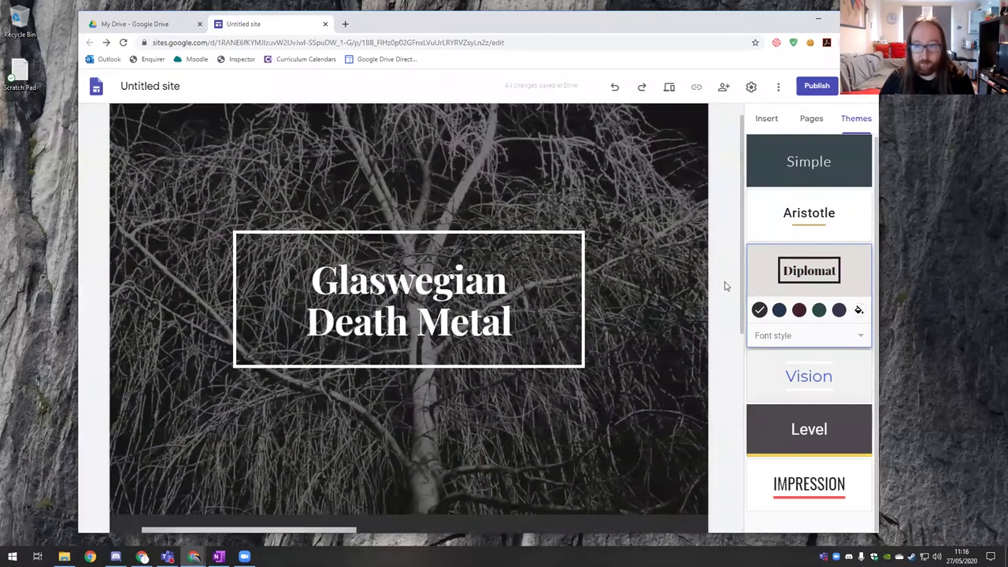
scroll(726, 285, "down", 2)
- After trying the Level theme, apply Simple with its dark grey colour swatch
left_click(767, 118)
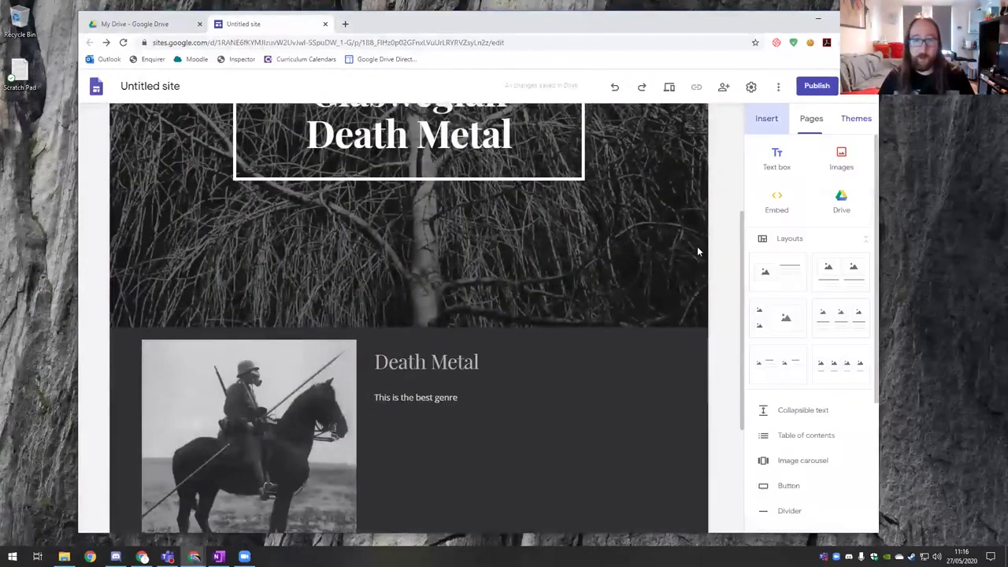
left_click(859, 119)
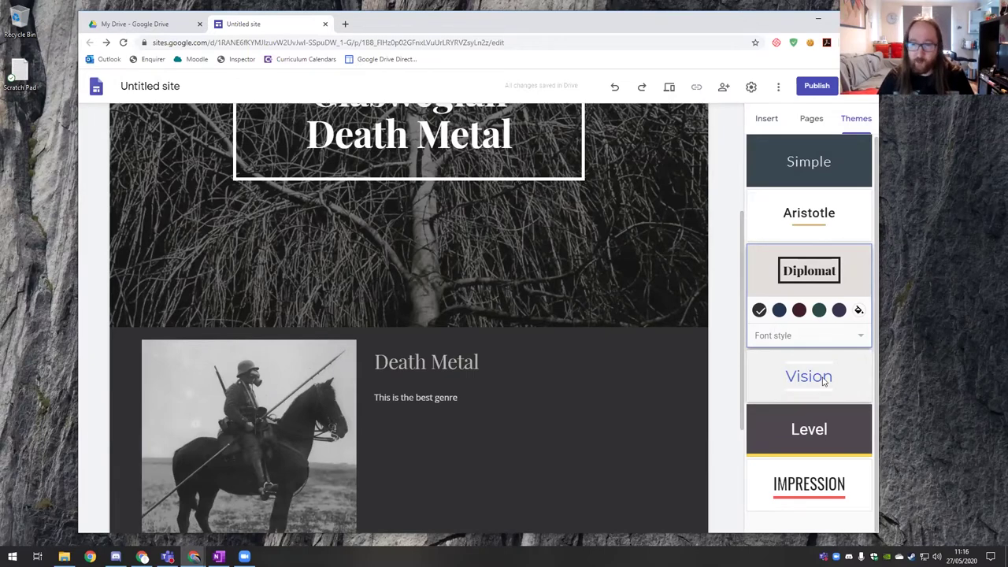
left_click(816, 431)
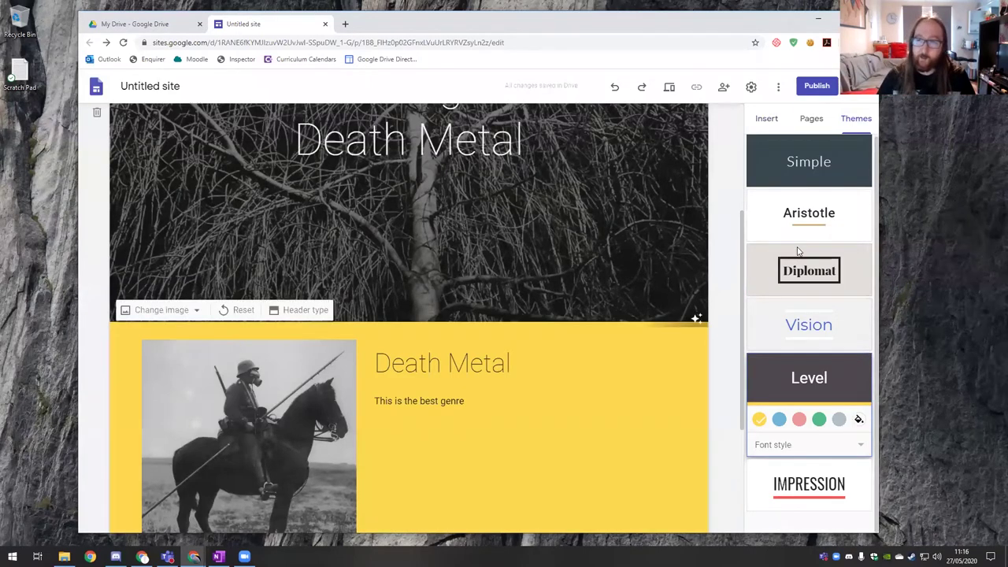
left_click(809, 161)
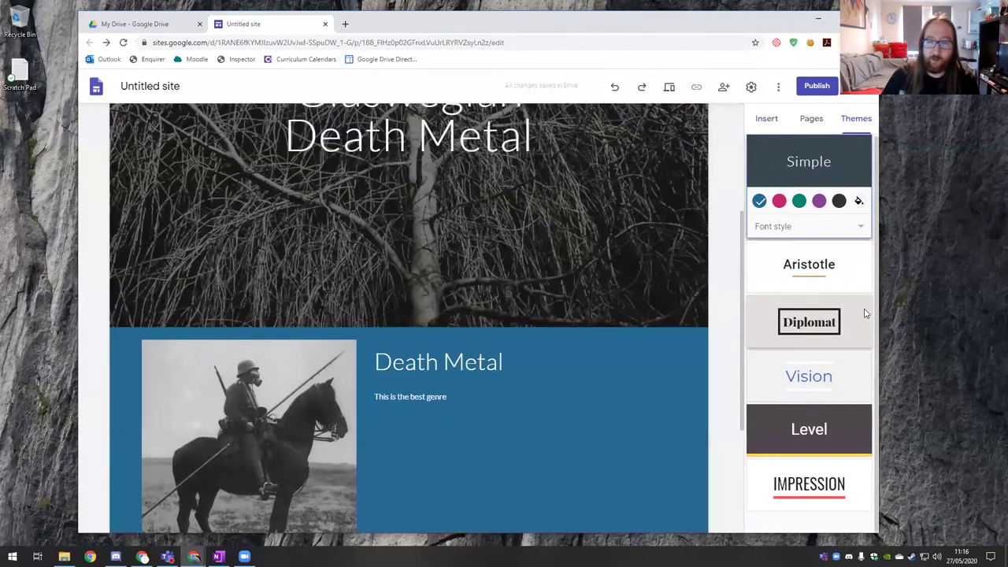
left_click(840, 200)
scroll(718, 237, "up", 5)
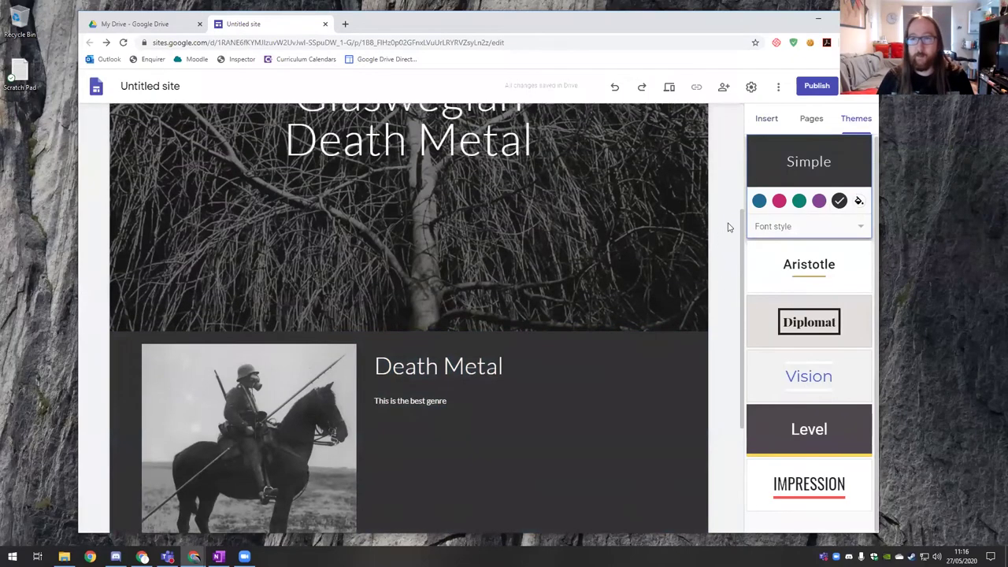
scroll(724, 225, "down", 5)
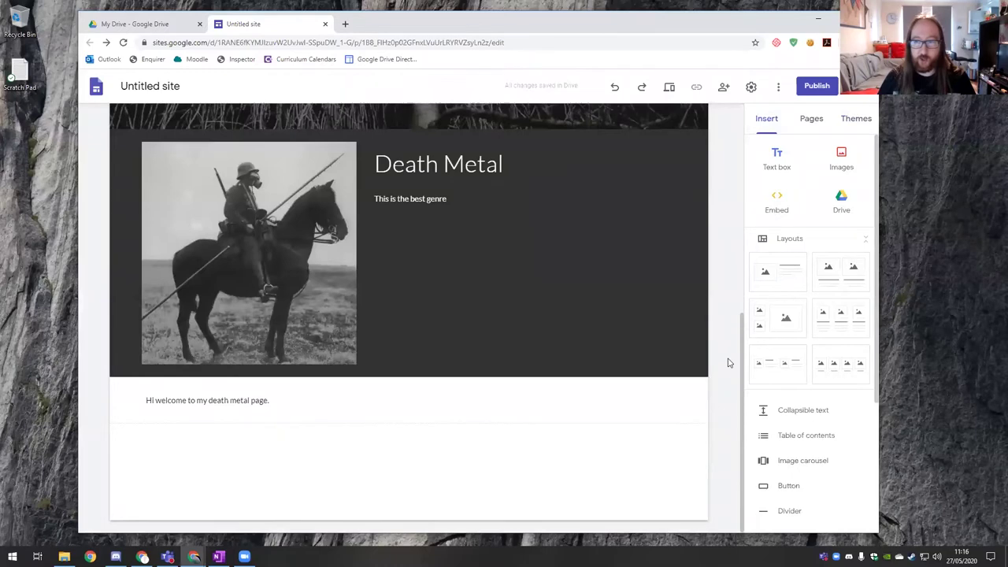
scroll(728, 363, "up", 3)
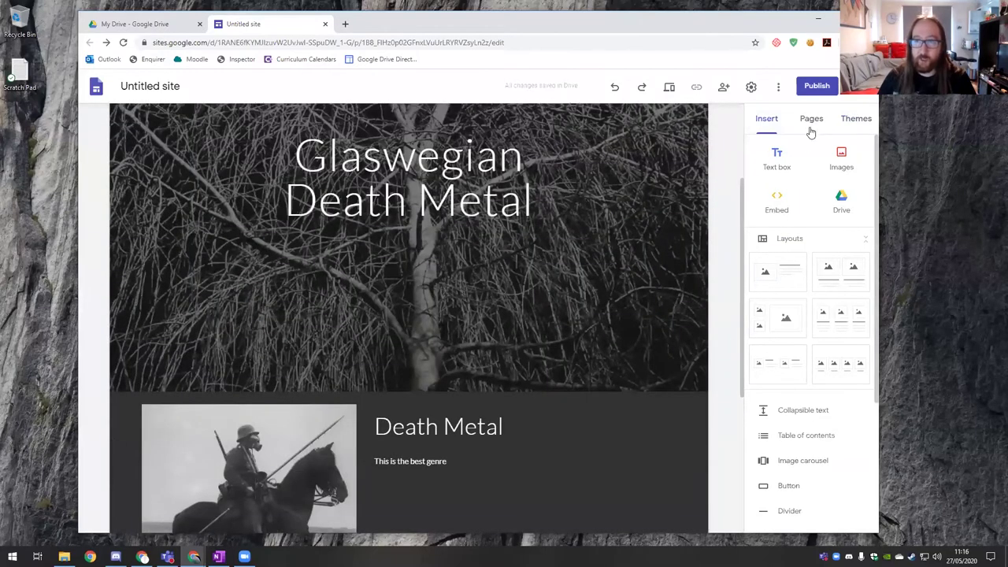
- Add a new page named 'Band' from the Pages list
left_click(811, 119)
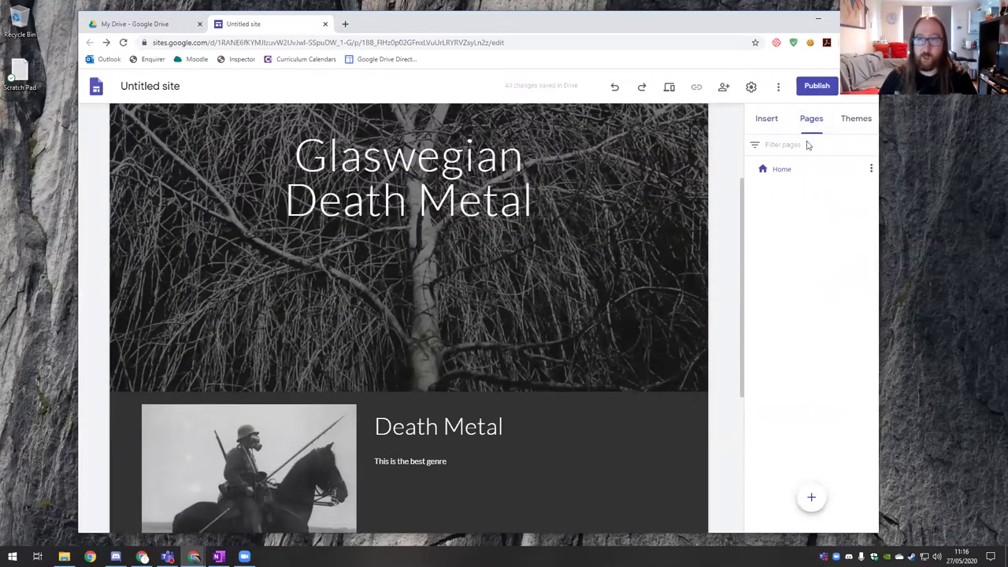
mouse_move(804, 499)
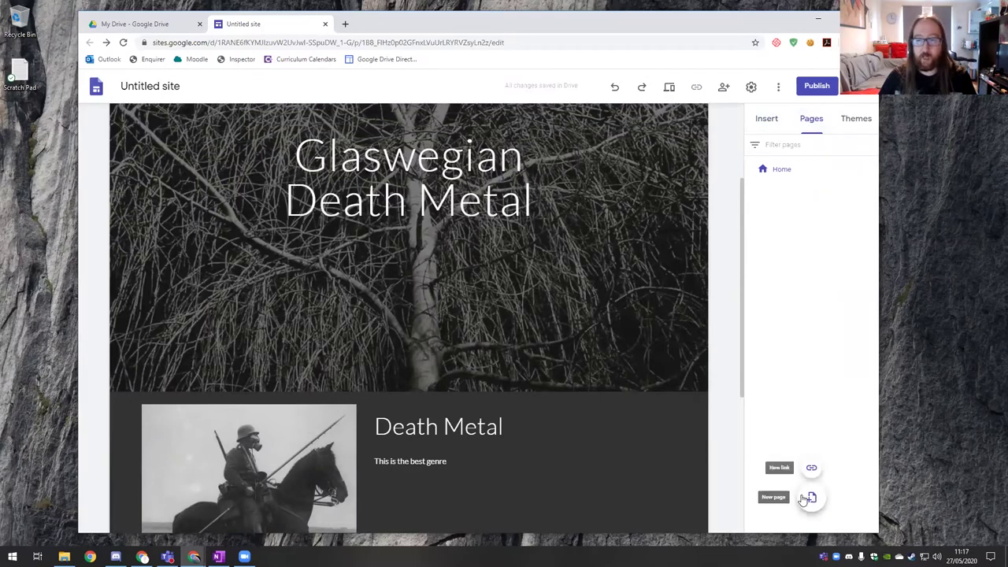
left_click(809, 498)
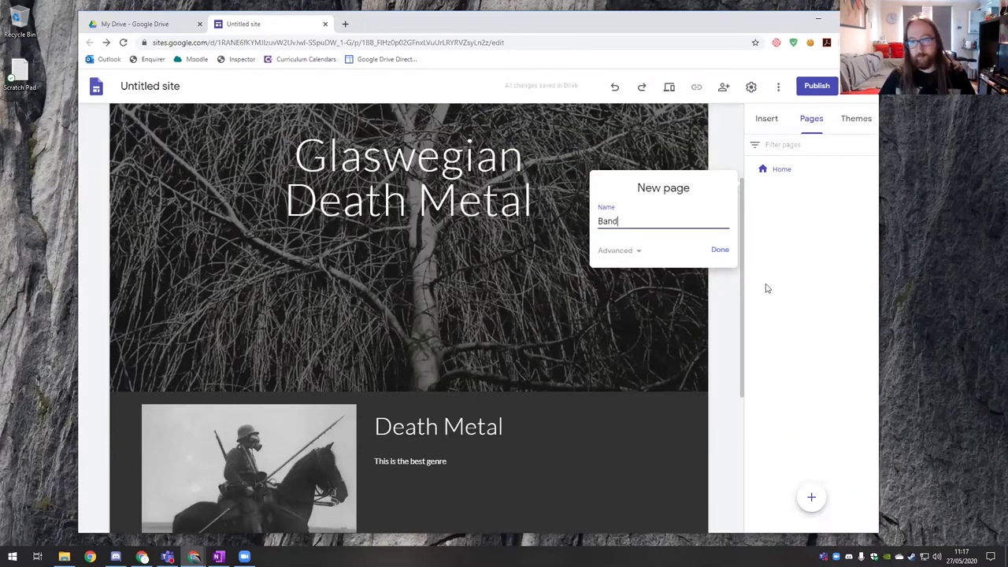
left_click(720, 252)
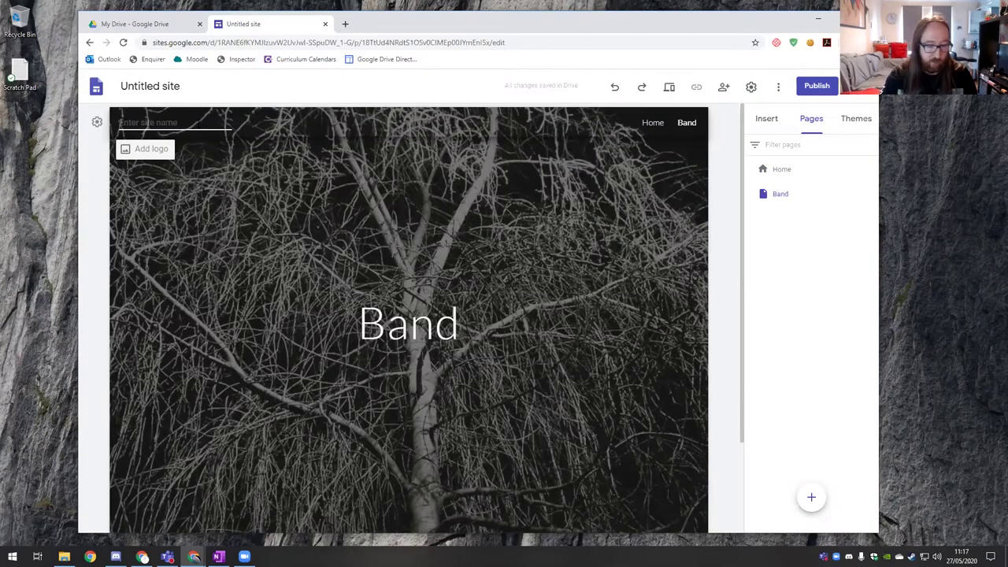
- Name the site 'Death Metal', then switch between the Home and Band pages to check them
type("Death Metal")
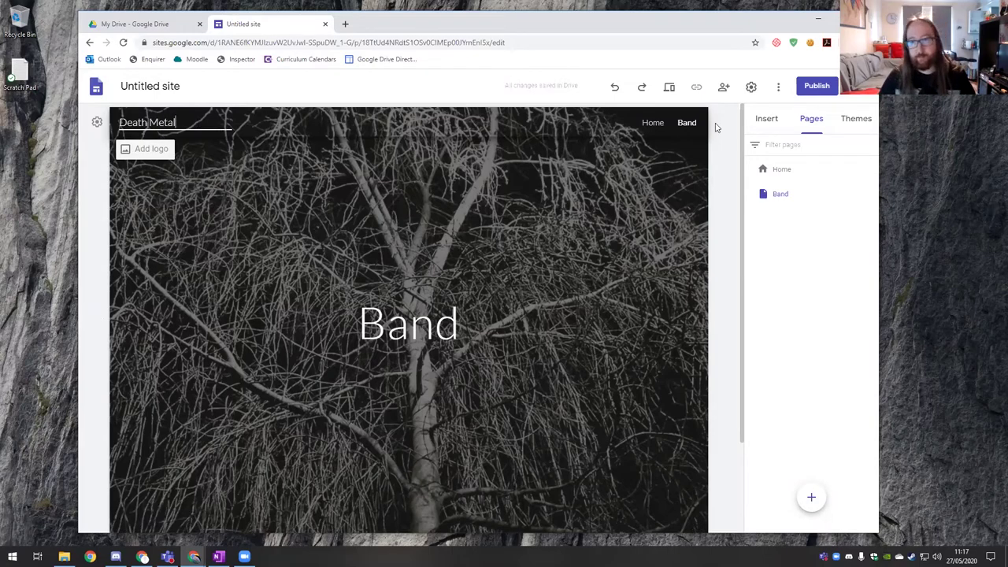
key("Return")
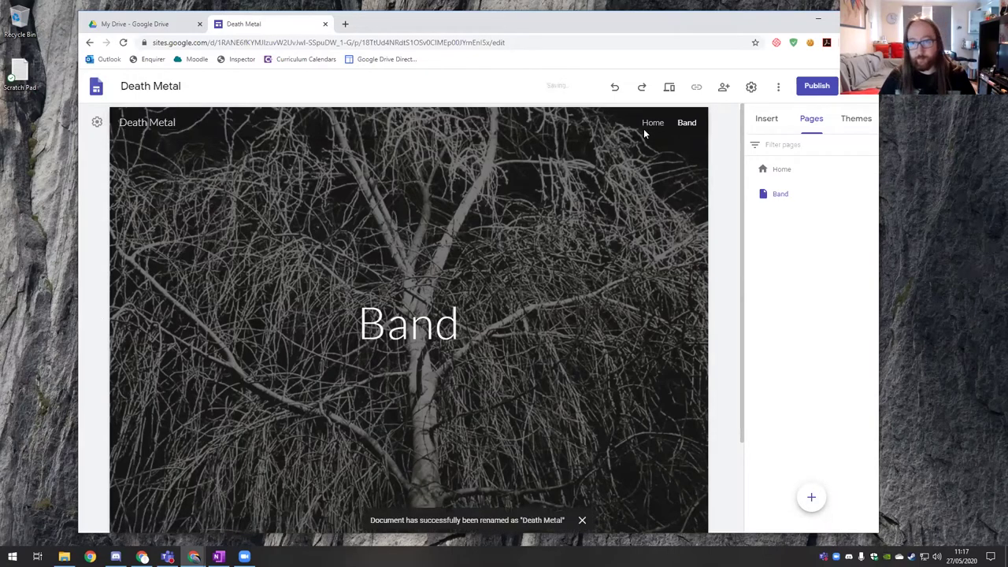
left_click(646, 124)
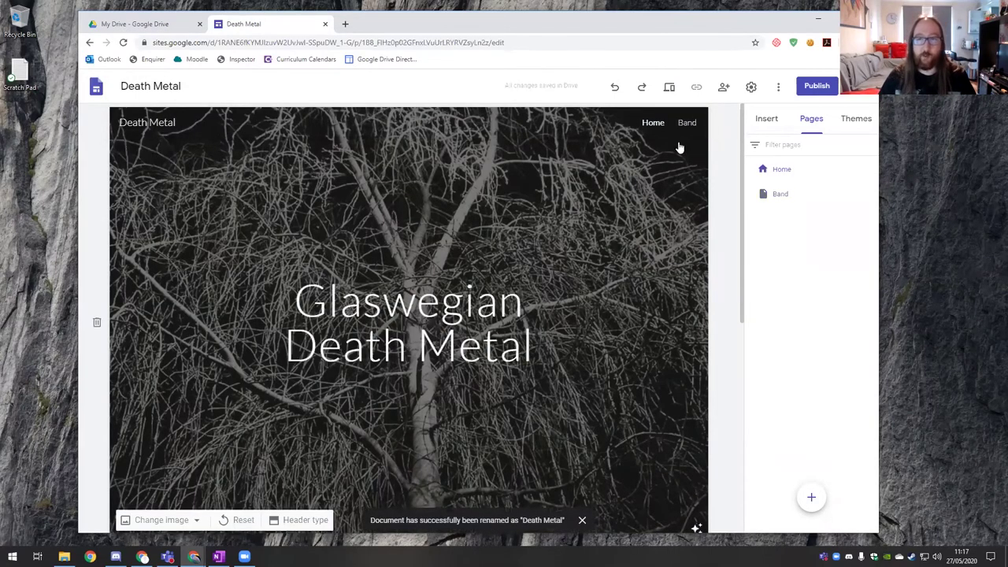
left_click(688, 125)
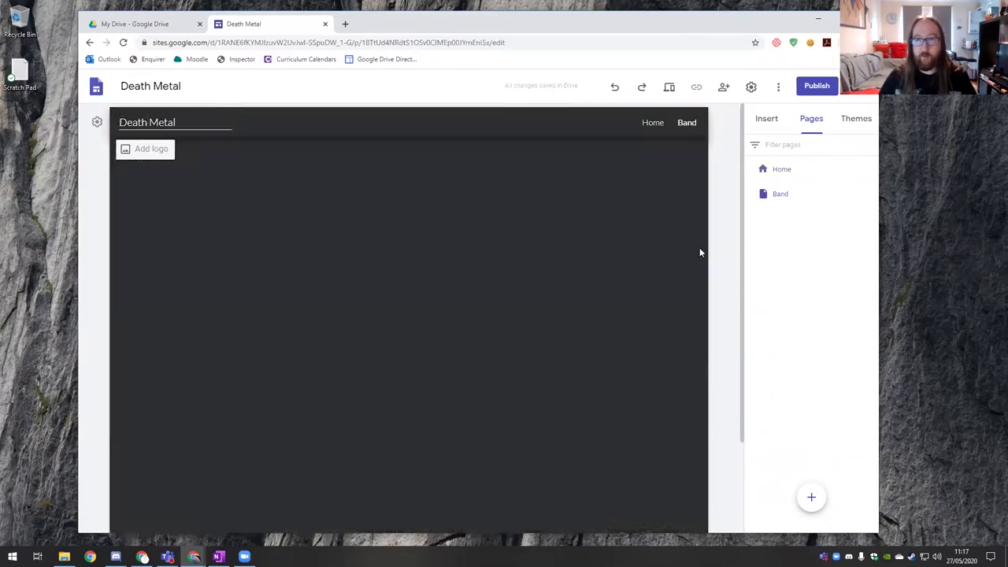
scroll(395, 175, "down", 1)
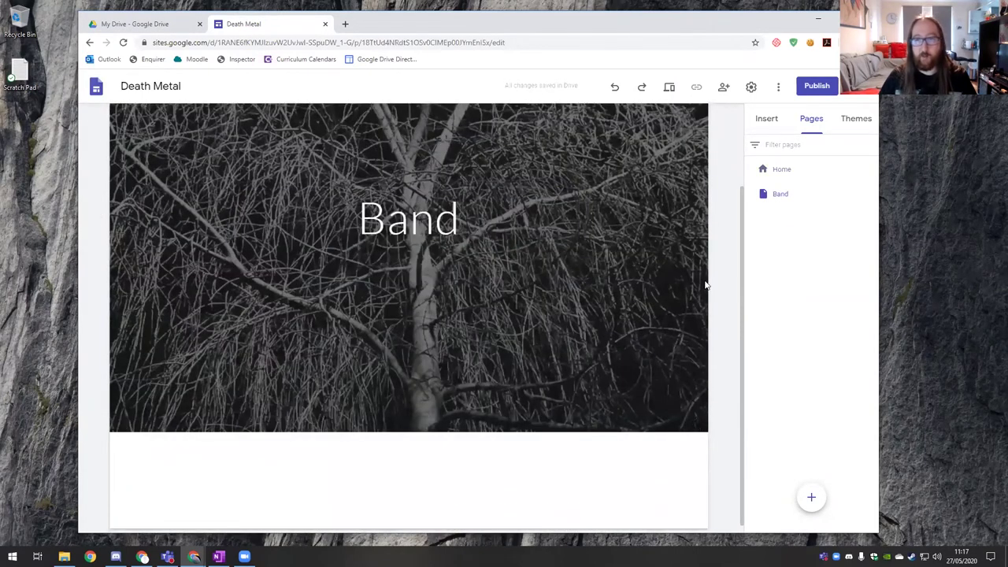
scroll(599, 273, "up", 1)
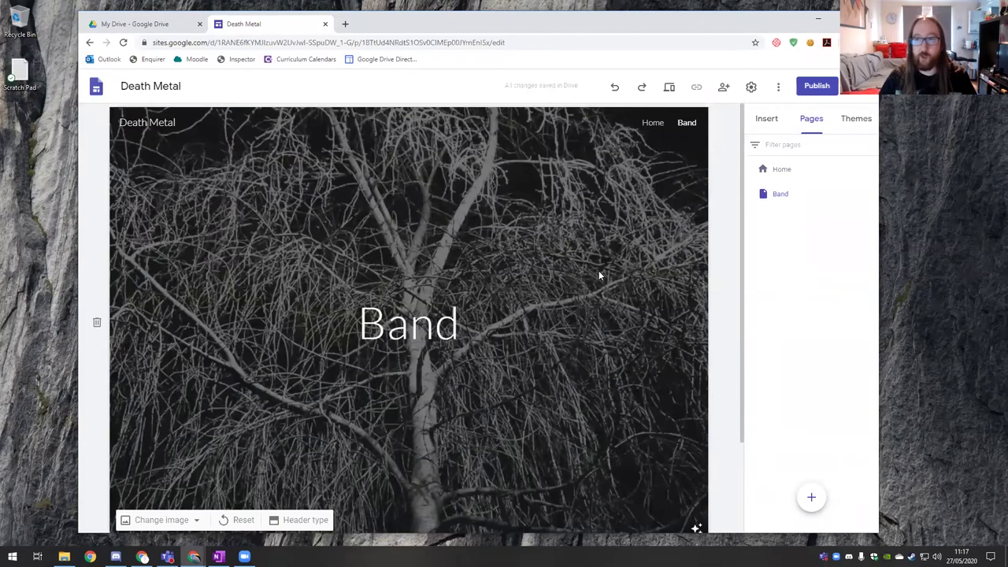
scroll(598, 272, "down", 1)
scroll(593, 250, "up", 1)
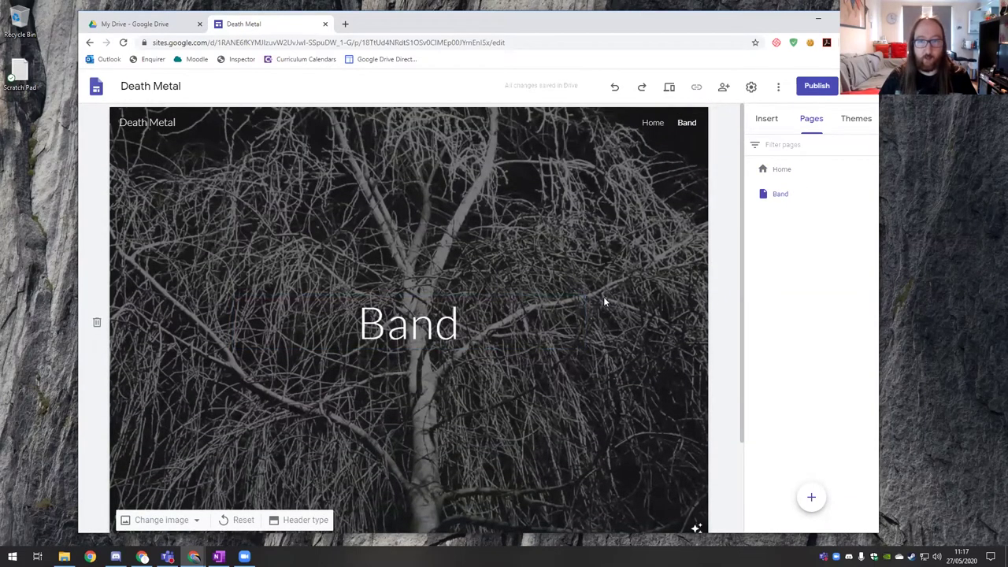
scroll(603, 296, "down", 1)
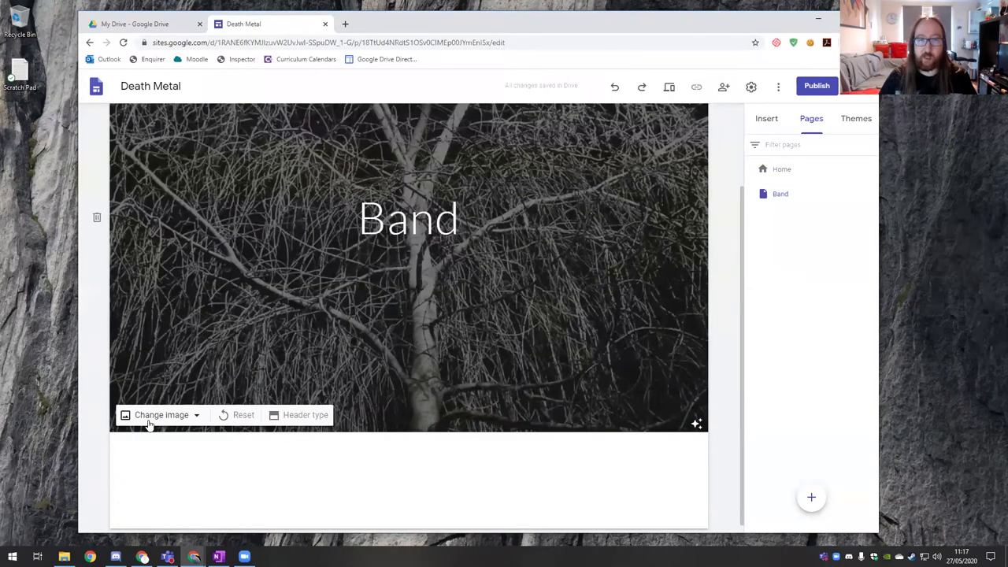
scroll(548, 332, "up", 1)
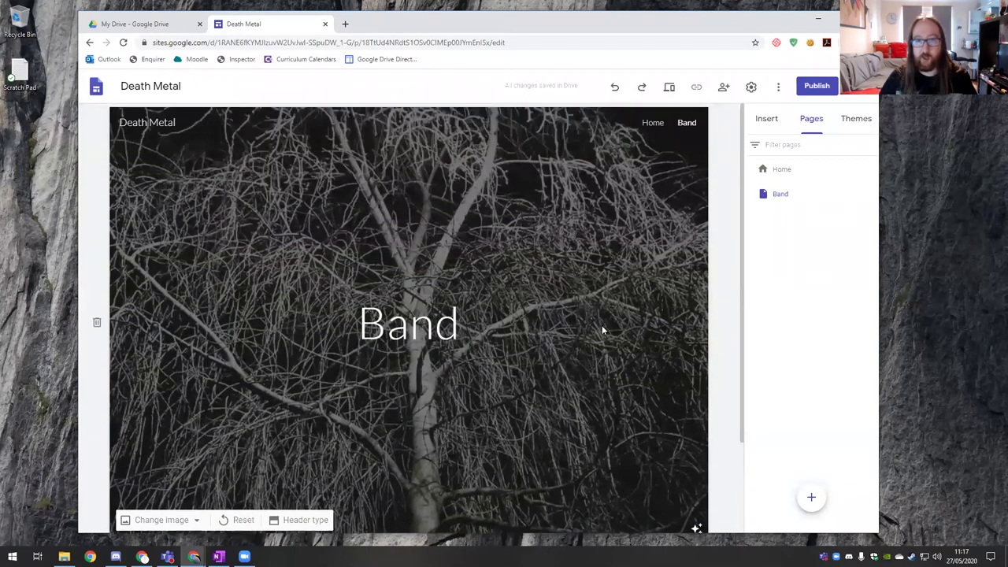
- Use Home's options menu to add a subpage named 'About me'
left_click(872, 171)
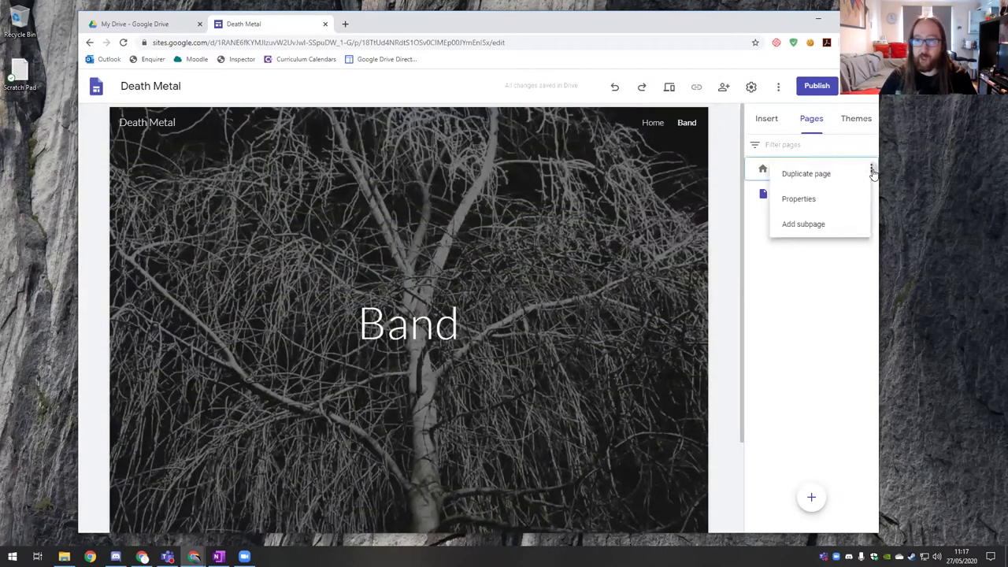
left_click(802, 226)
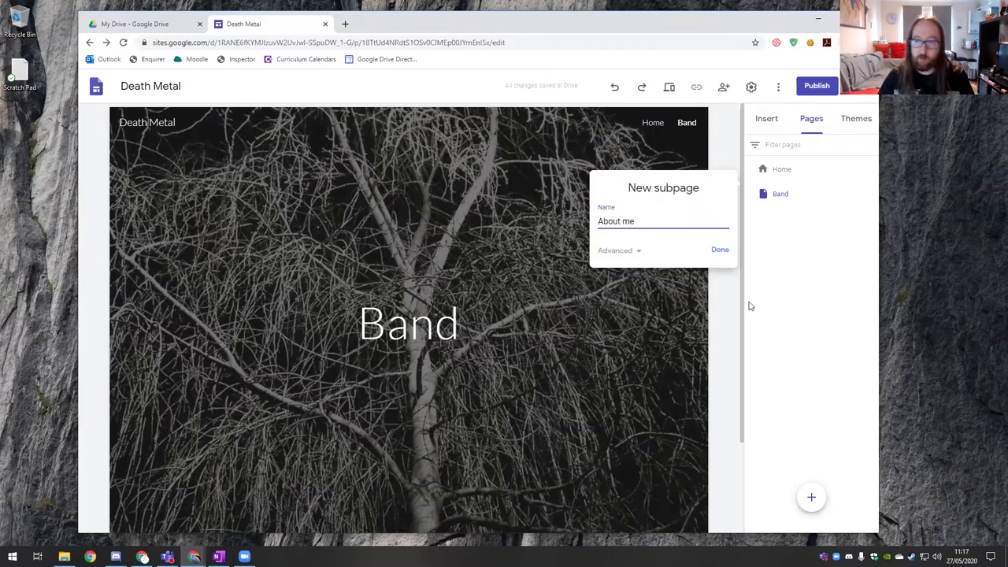
left_click(720, 251)
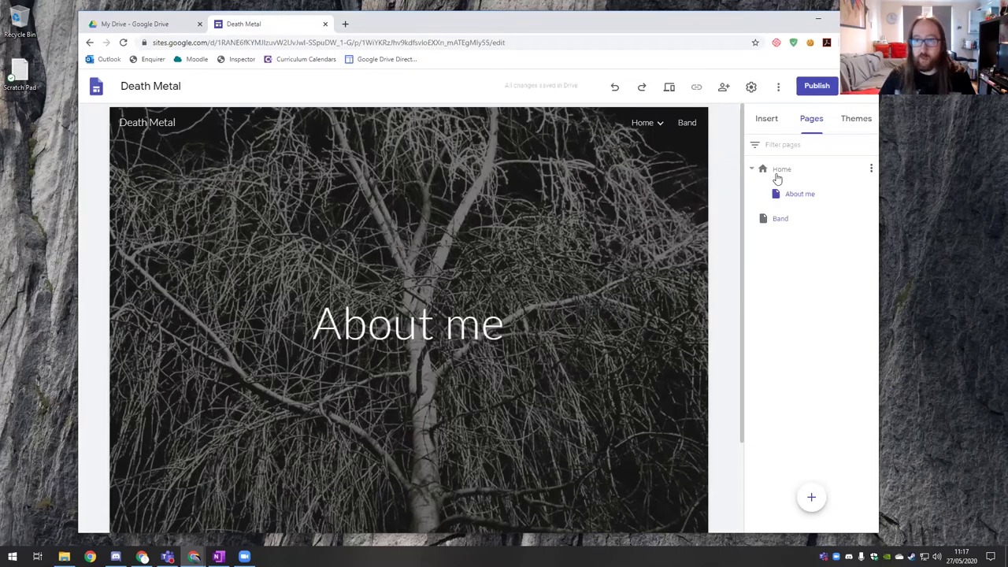
mouse_move(661, 128)
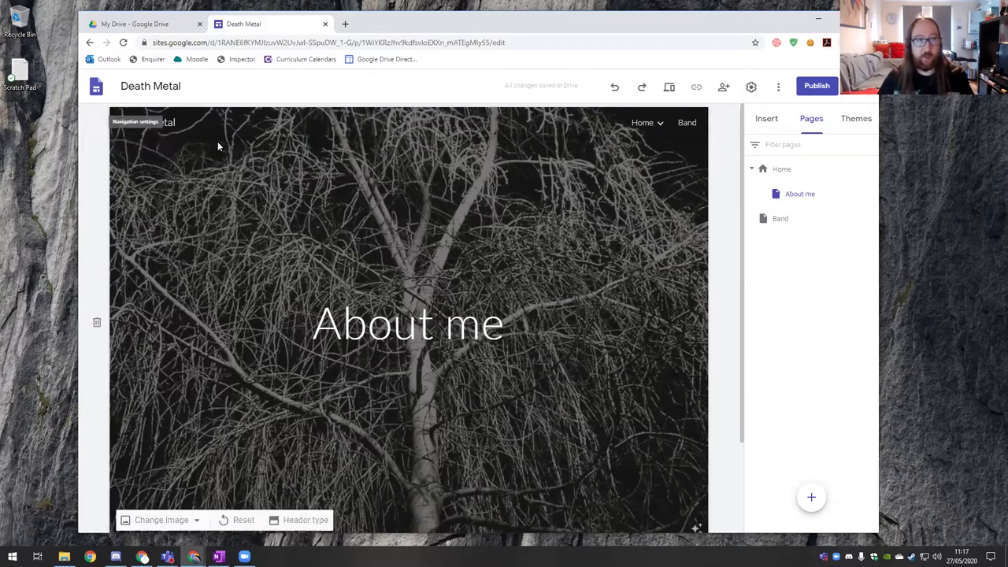
- Try Side navigation mode and test opening and closing the side navigation drawer
left_click(97, 124)
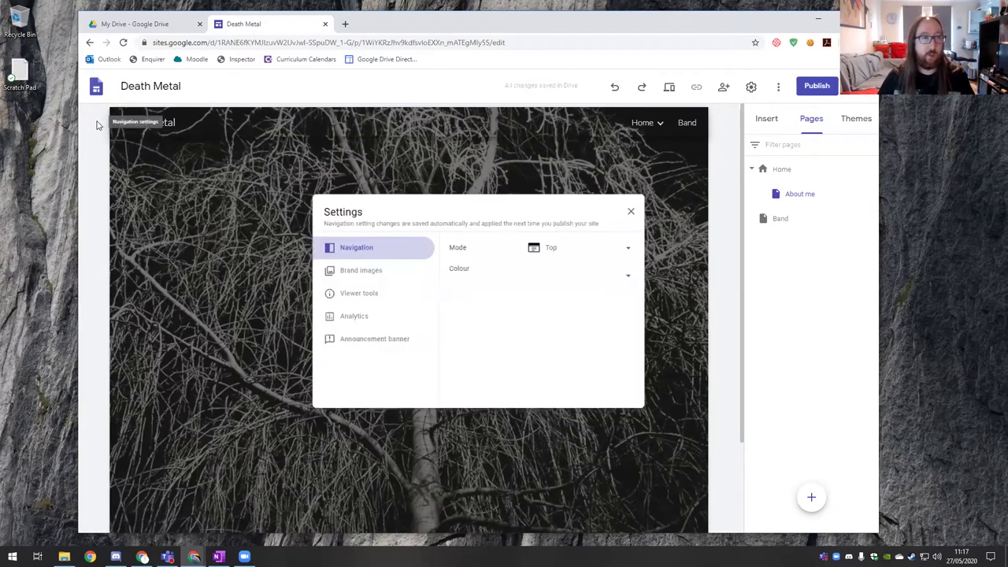
left_click(642, 247)
left_click(557, 268)
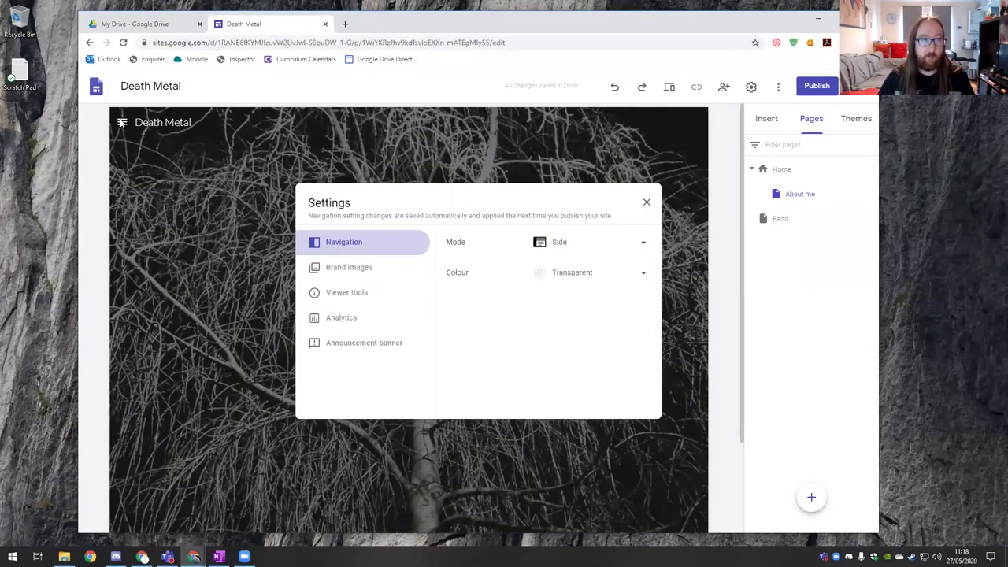
left_click(646, 204)
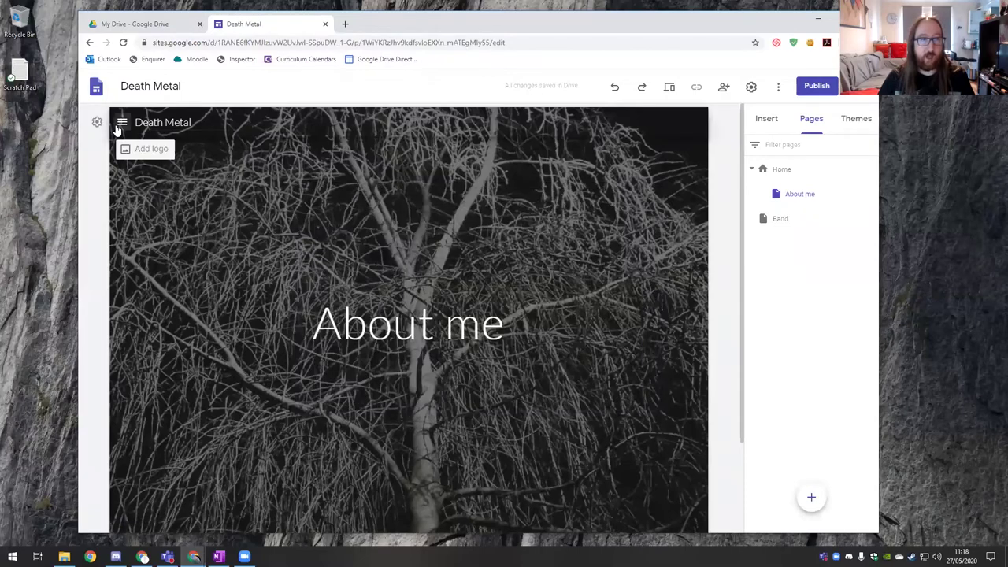
left_click(123, 125)
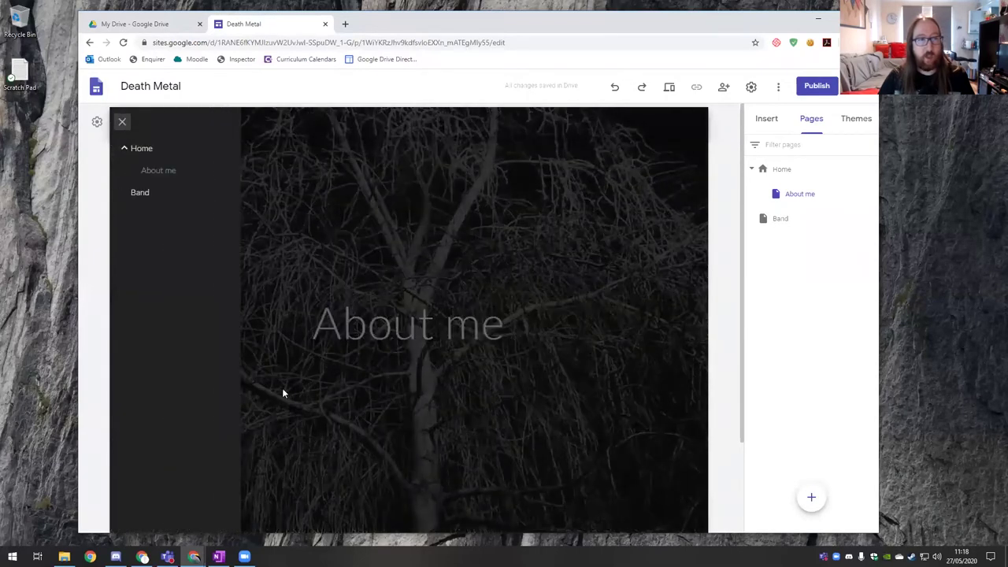
left_click(123, 127)
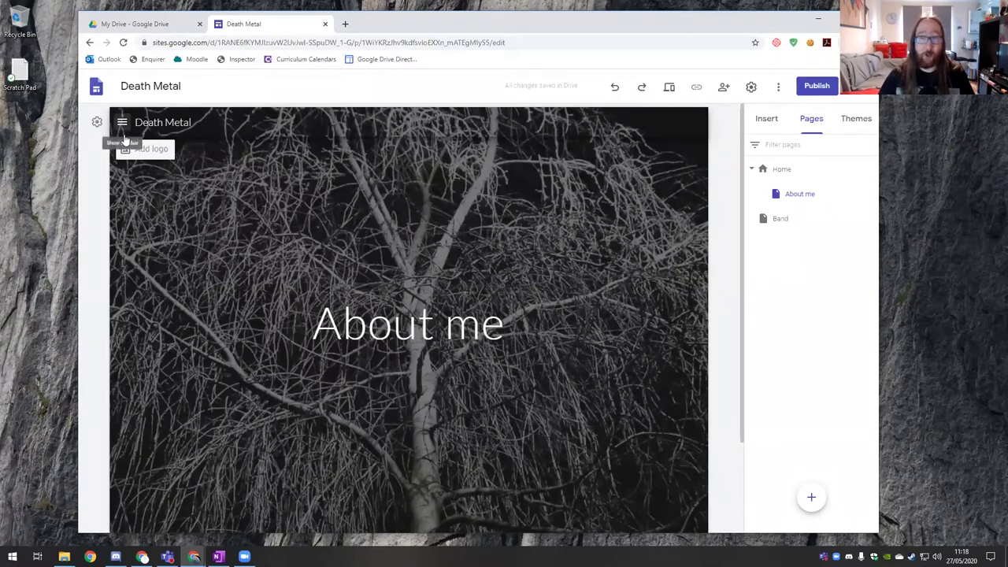
left_click(123, 125)
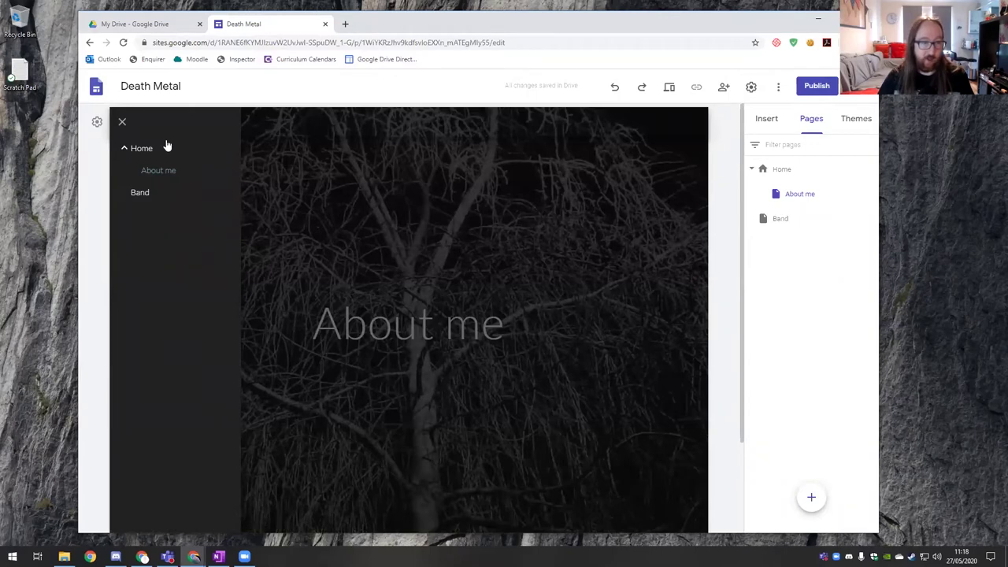
left_click(300, 248)
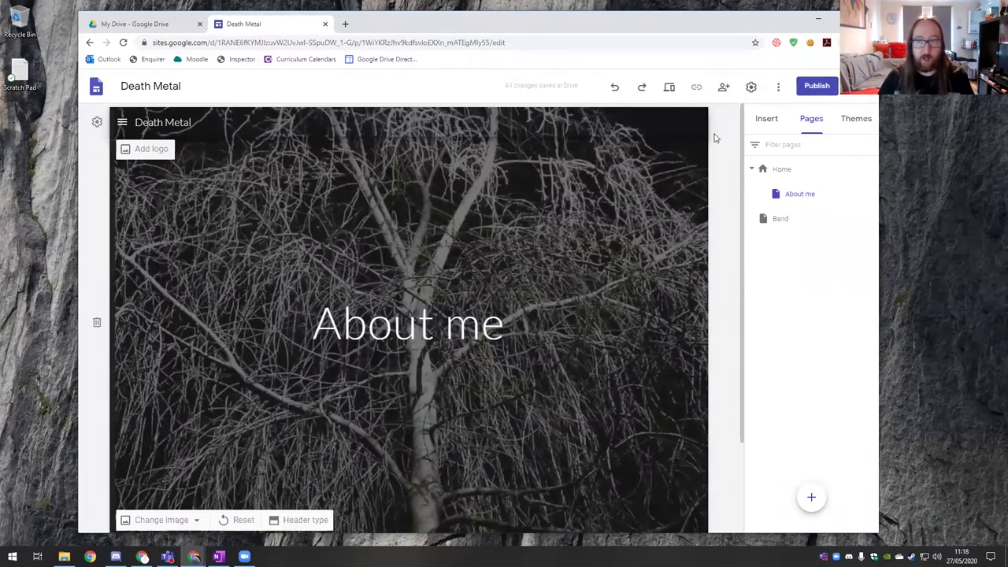
- Set navigation Mode to Top with a White bar after trying Black, then close Settings
left_click(97, 122)
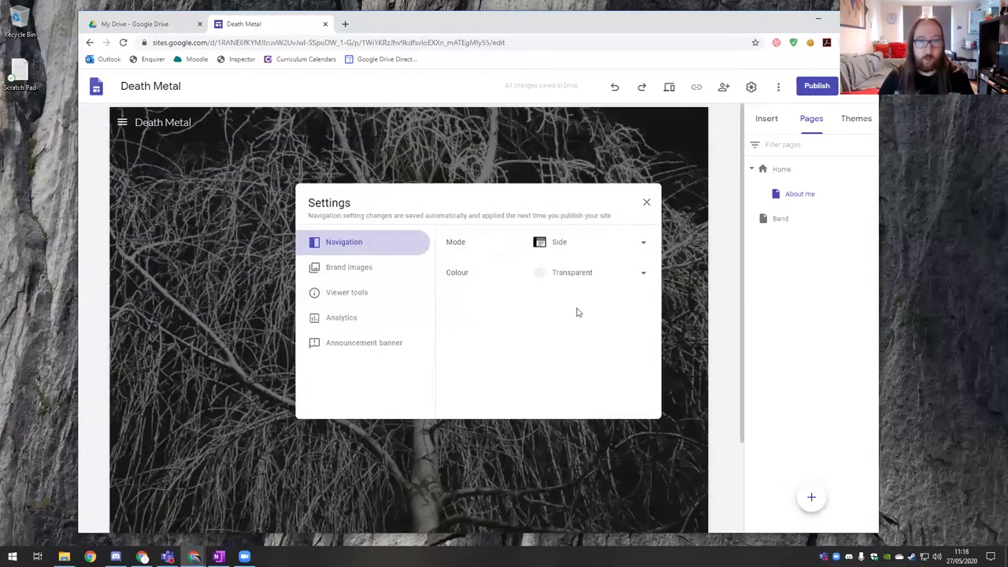
left_click(632, 242)
left_click(560, 218)
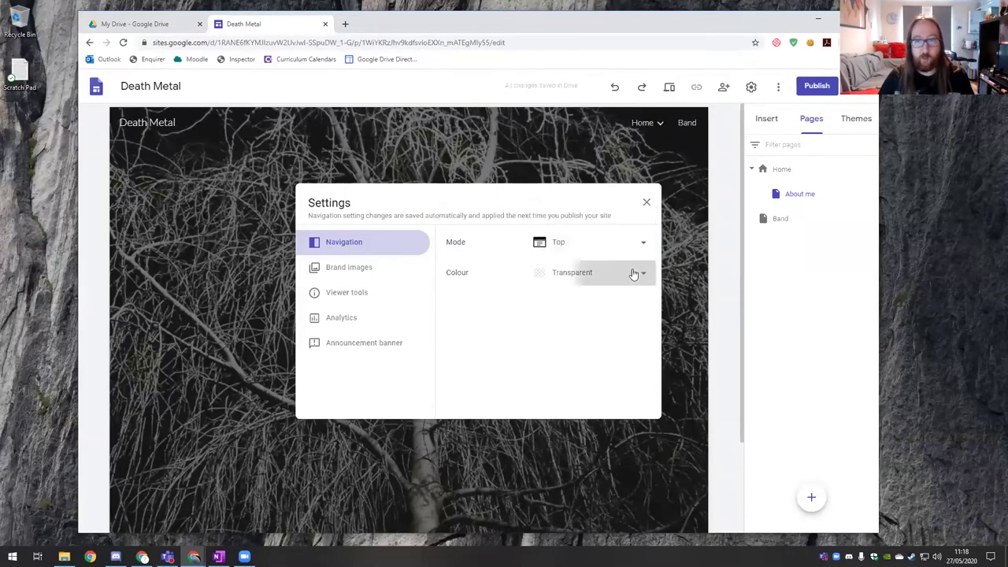
left_click(634, 274)
left_click(574, 300)
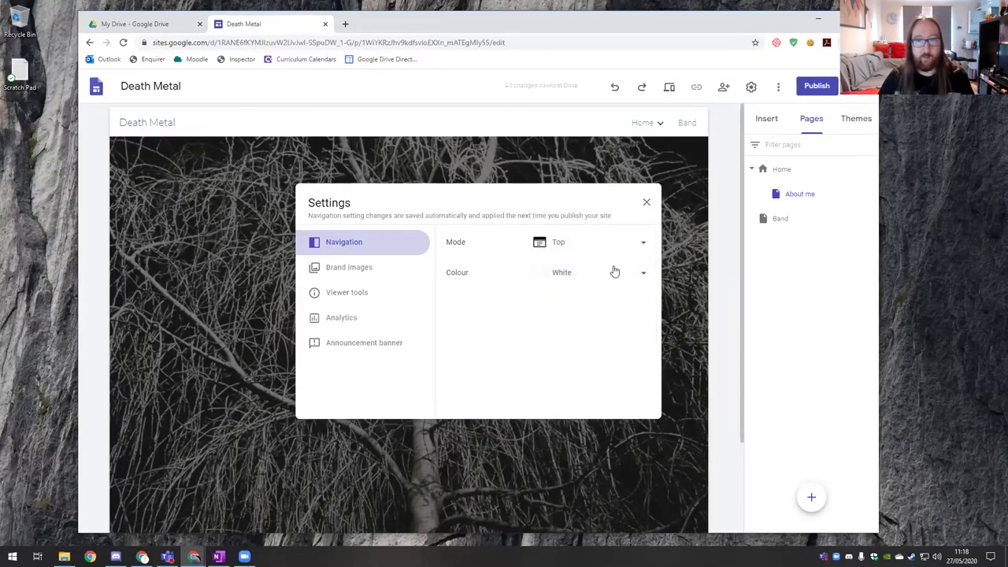
left_click(614, 278)
left_click(572, 305)
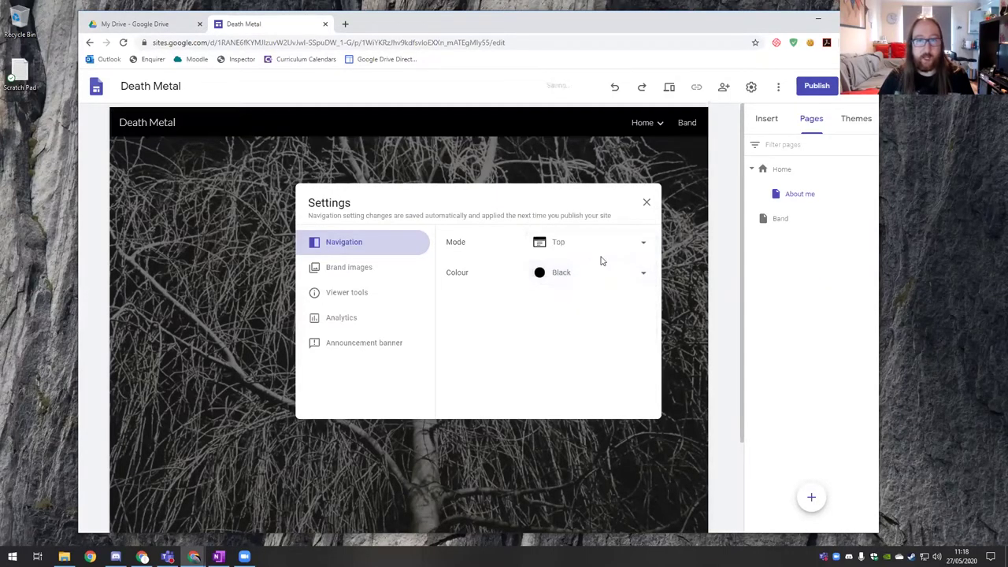
left_click(599, 276)
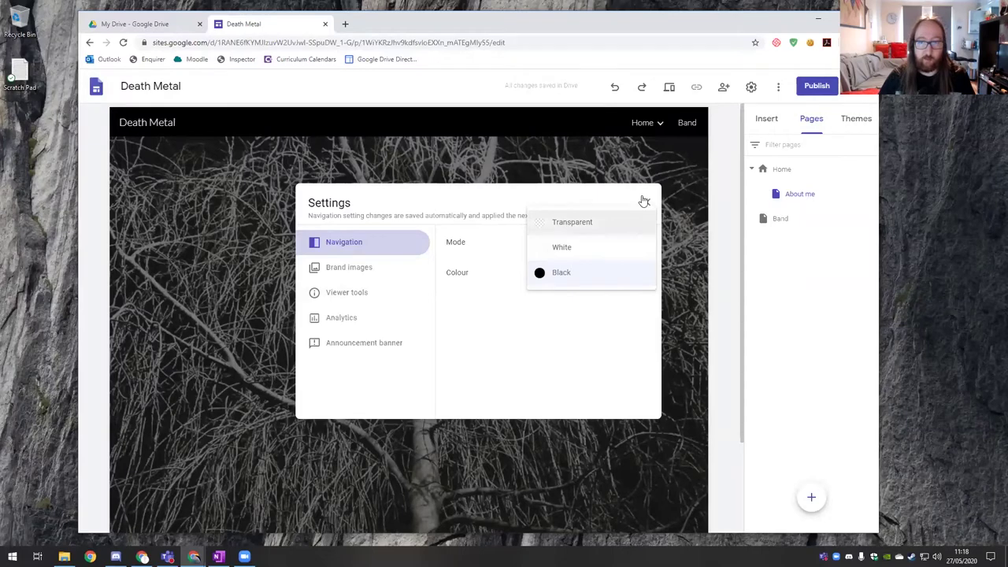
left_click(578, 248)
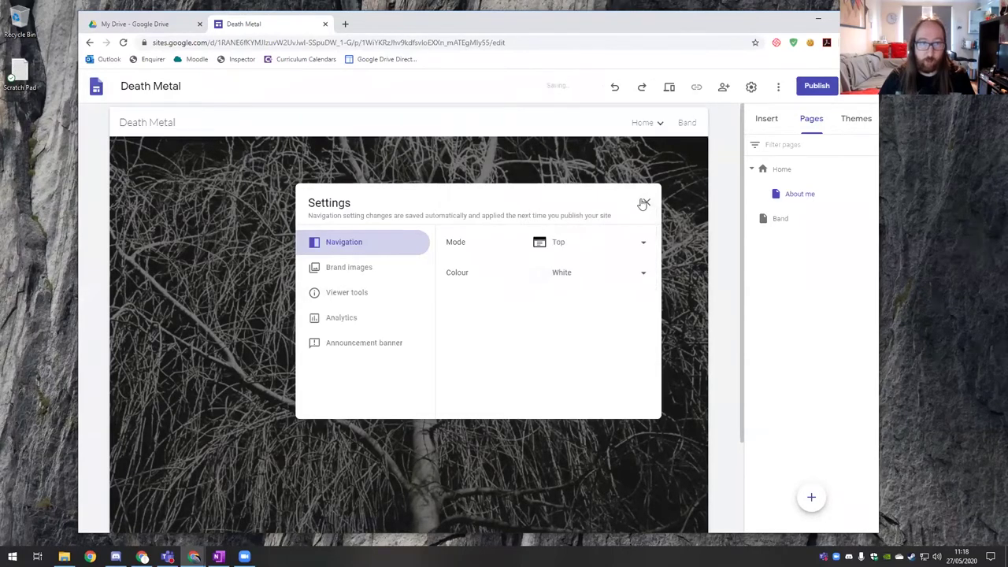
left_click(646, 203)
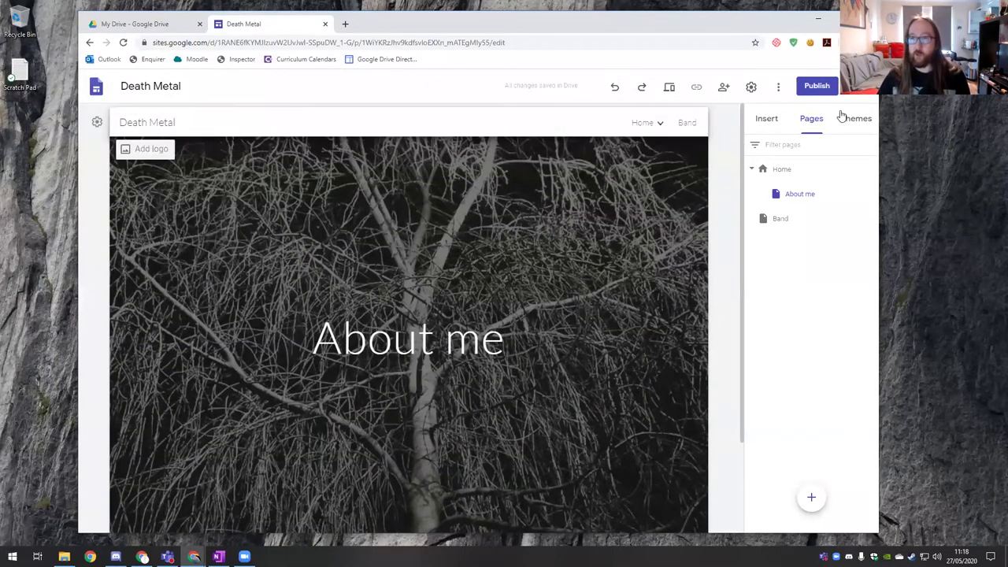
left_click(854, 118)
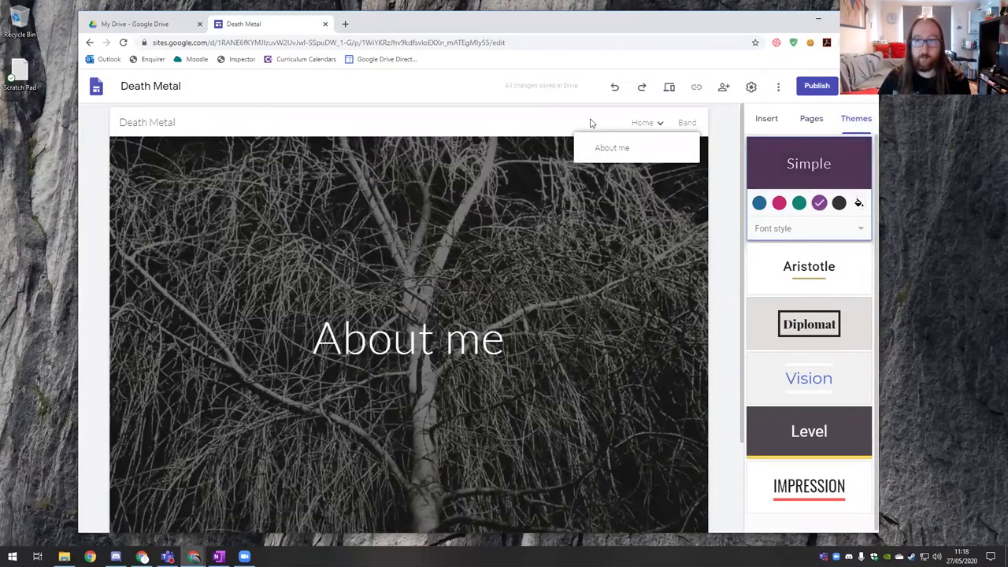
- Give the Simple theme its black colour and open the Band page from the Pages list
left_click(165, 162)
left_click(611, 273)
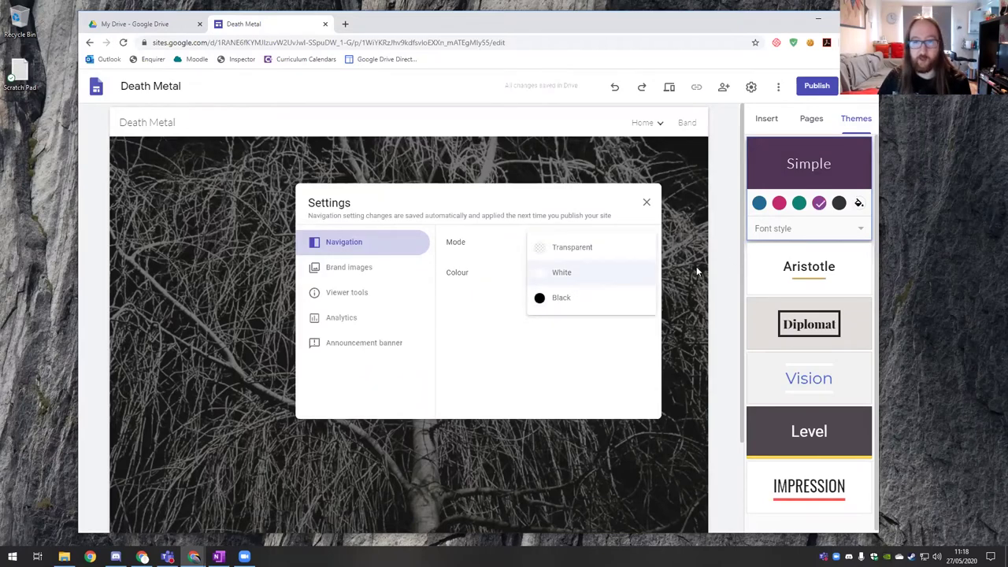
left_click(646, 204)
left_click(840, 203)
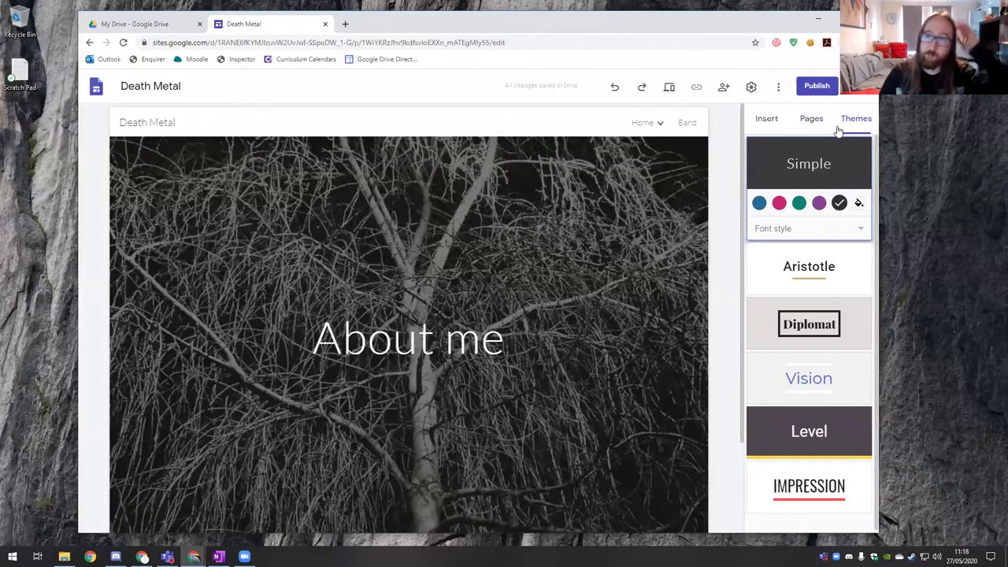
scroll(735, 219, "down", 2)
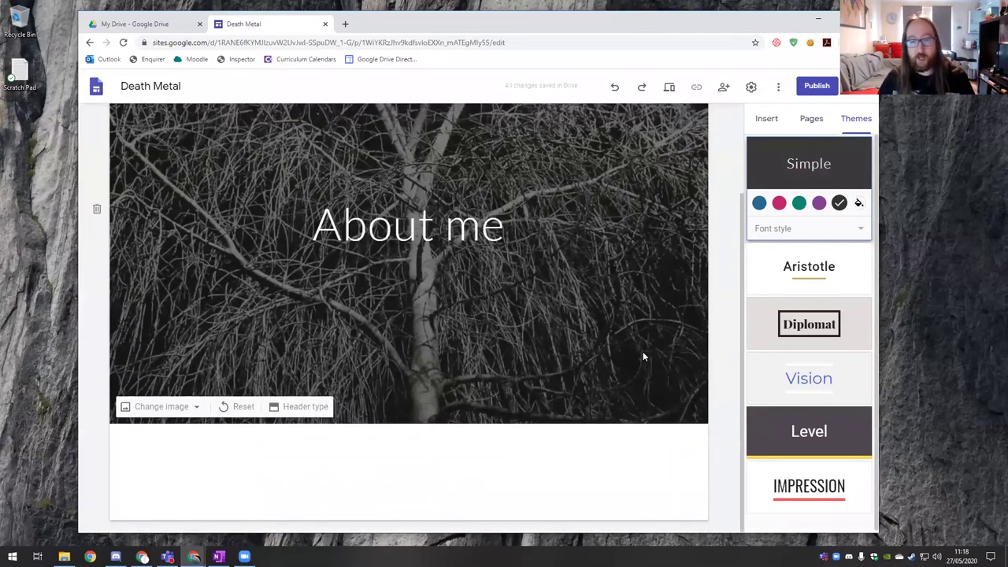
scroll(713, 307, "up", 2)
scroll(714, 307, "down", 2)
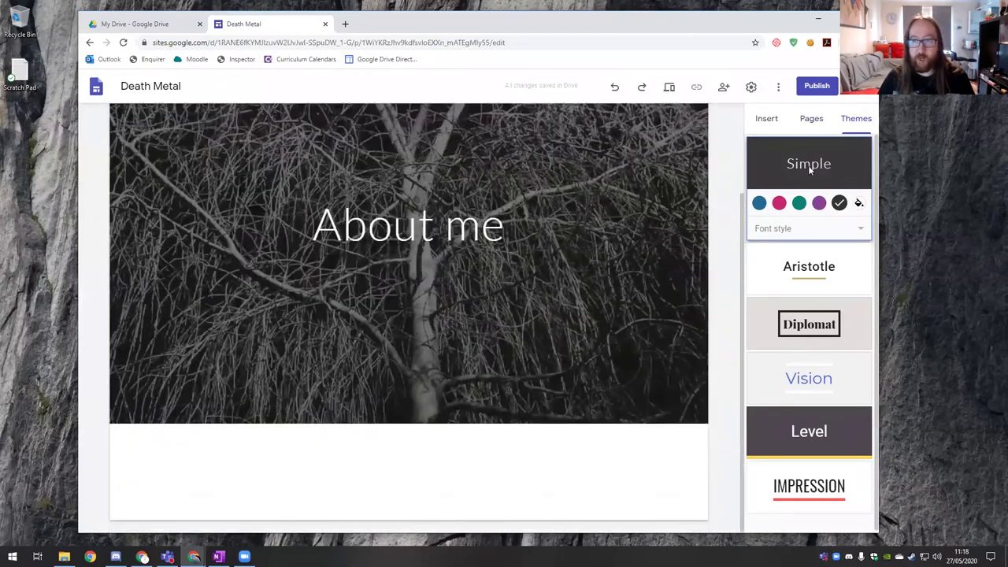
left_click(813, 119)
left_click(817, 223)
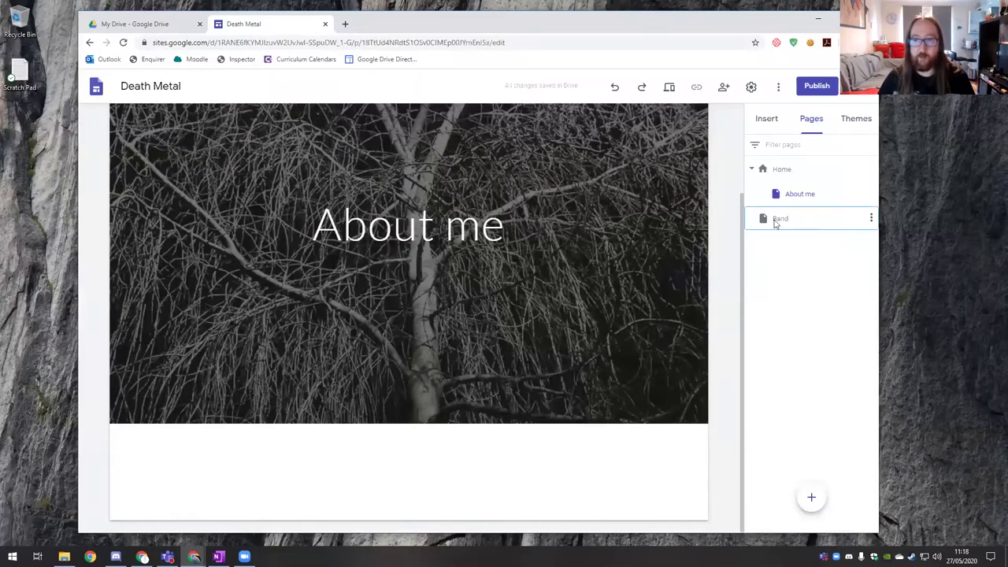
- Scroll the Band page to review its 'Band' cover header over the tree photo
scroll(720, 276, "down", 2)
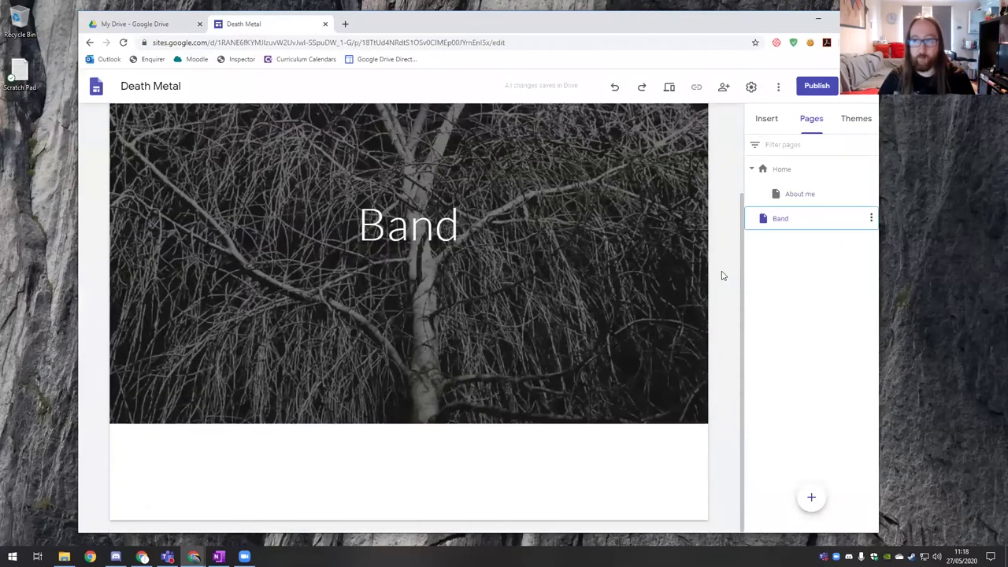
scroll(725, 276, "up", 3)
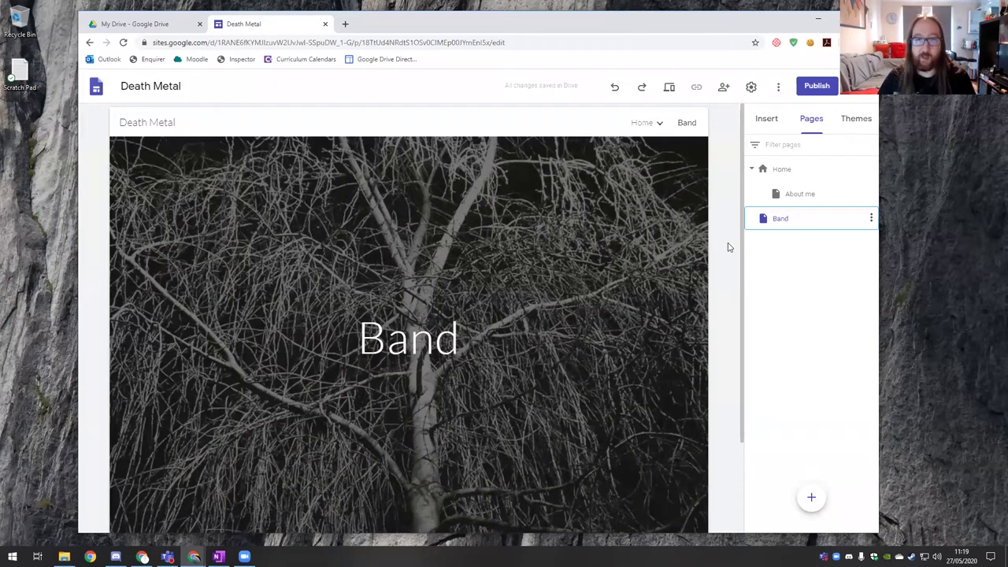
scroll(727, 244, "down", 1)
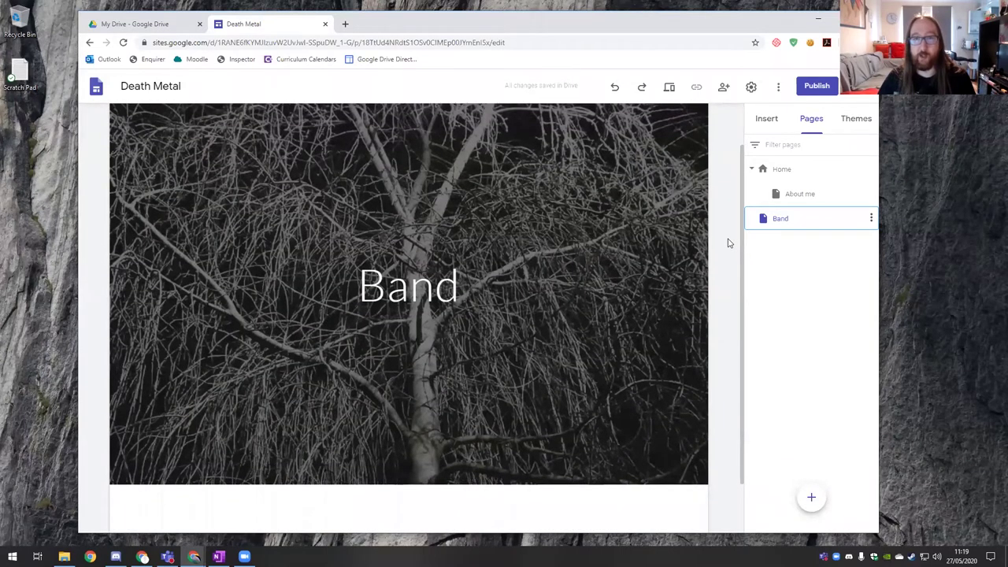
scroll(728, 244, "up", 1)
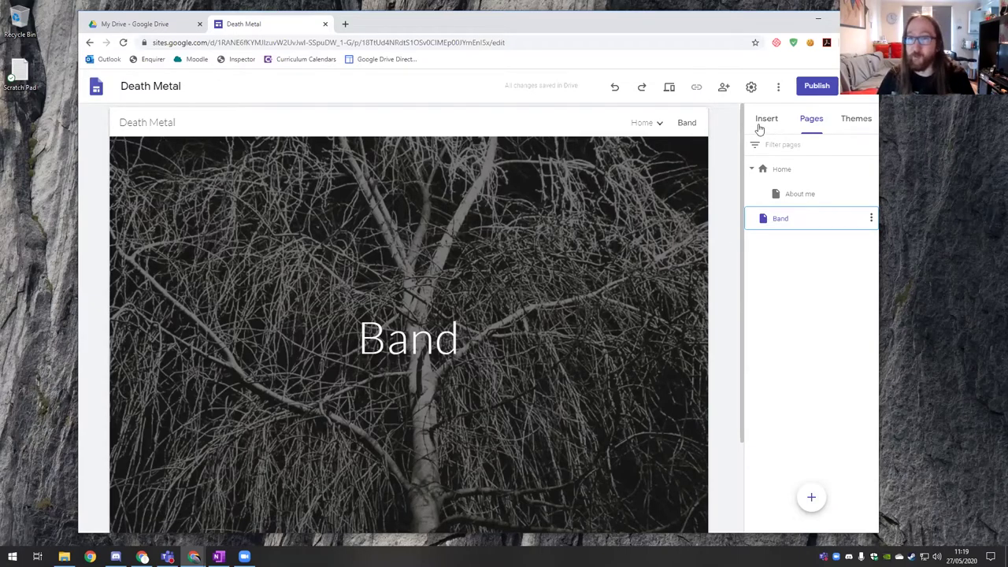
scroll(719, 248, "down", 1)
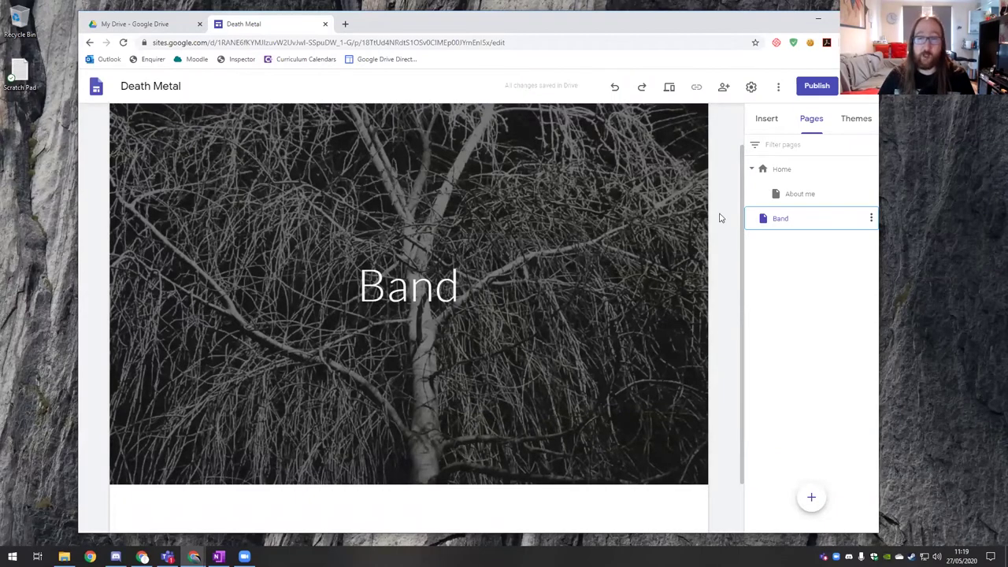
scroll(725, 217, "up", 1)
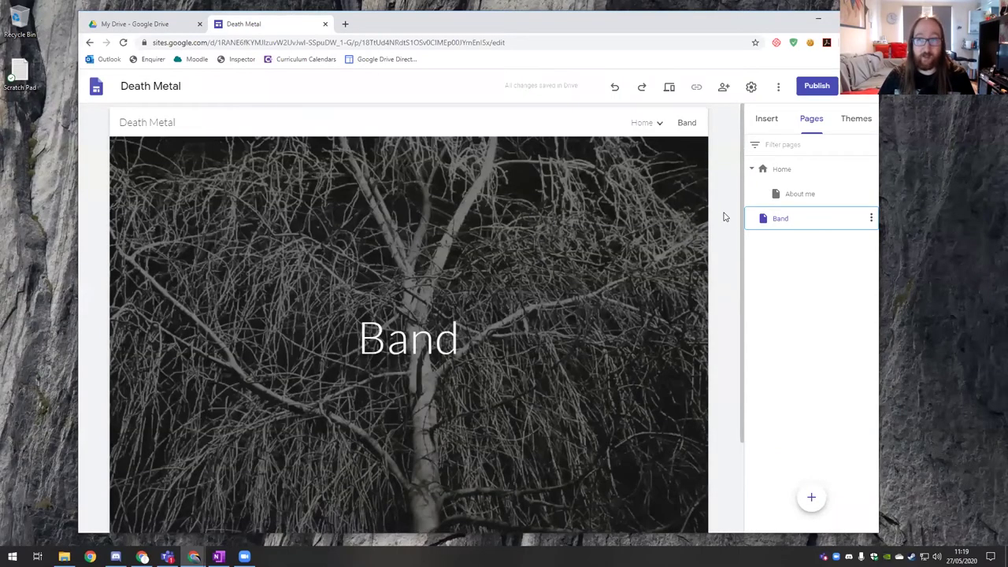
- Scroll the Insert panel down to the YouTube, Map and Charts items and choose YouTube
left_click(772, 125)
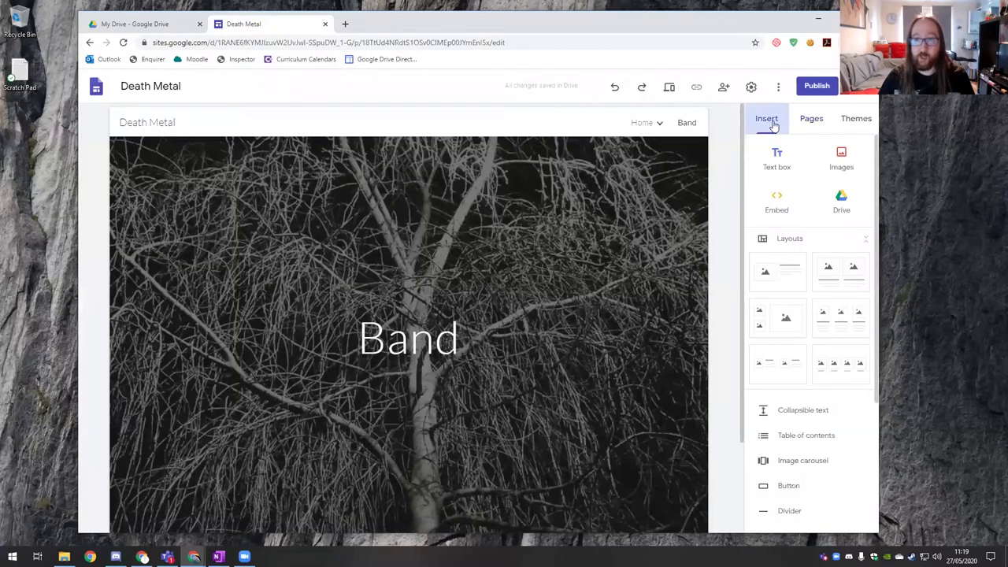
scroll(715, 276, "down", 1)
scroll(813, 279, "down", 1)
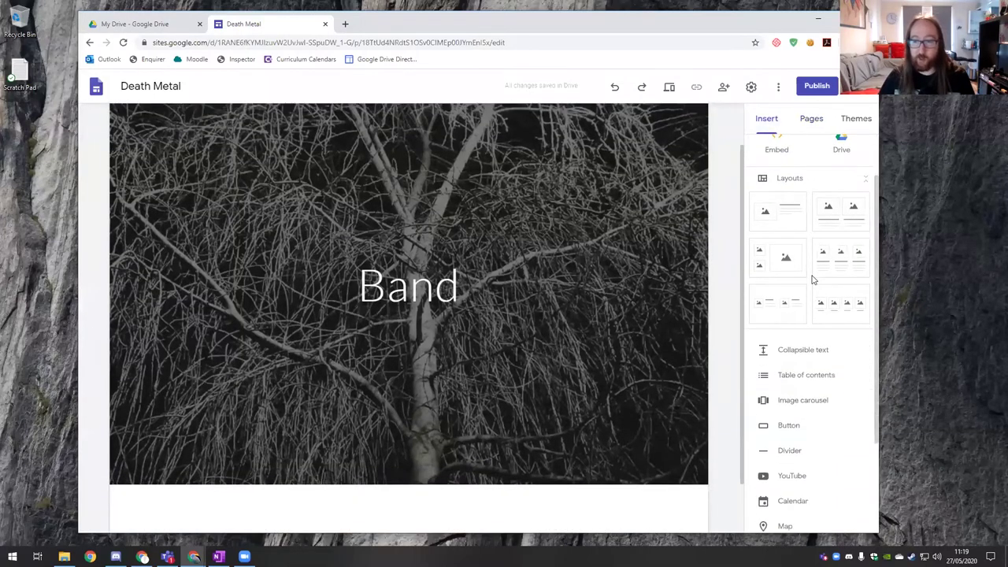
scroll(813, 280, "down", 1)
scroll(802, 284, "down", 1)
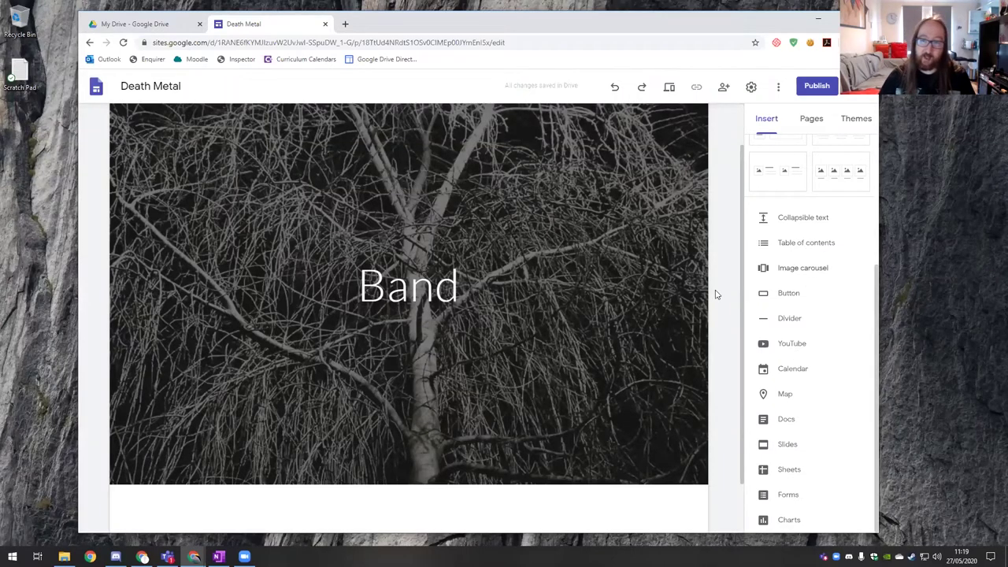
scroll(825, 299, "down", 1)
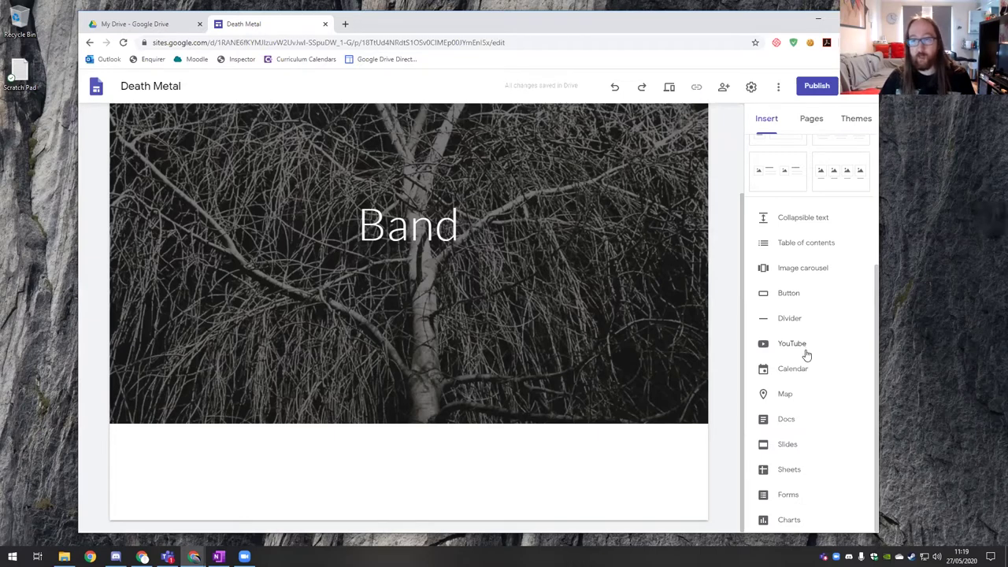
left_click(805, 348)
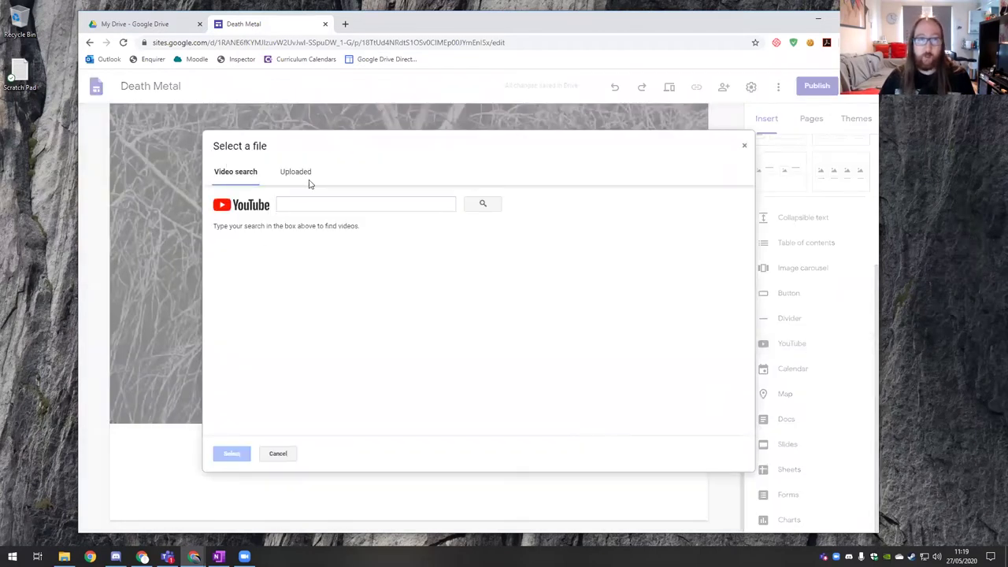
- Search YouTube for 'death band' and insert the 'Death - Spiritual Healing' video
left_click(303, 172)
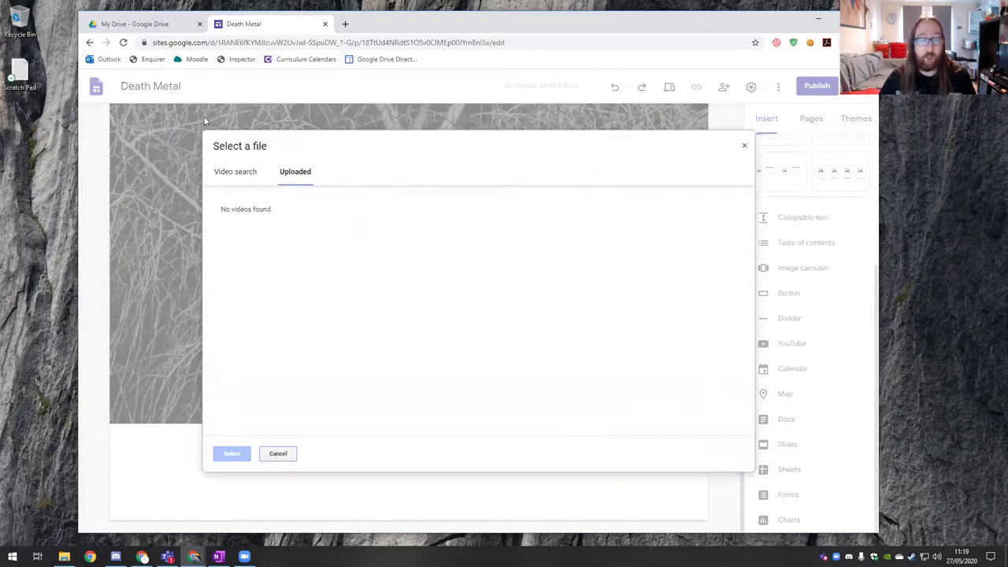
left_click(239, 175)
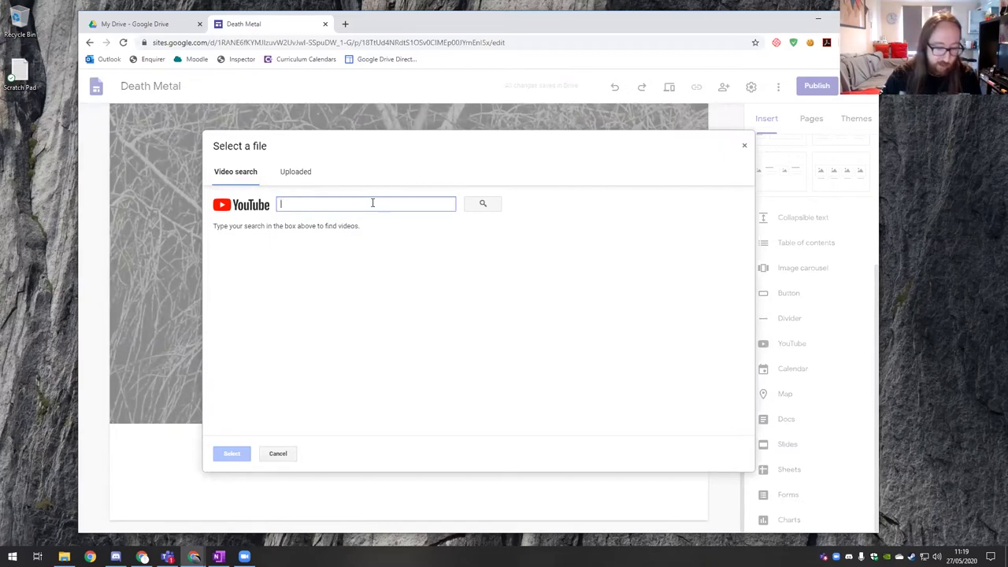
type("death")
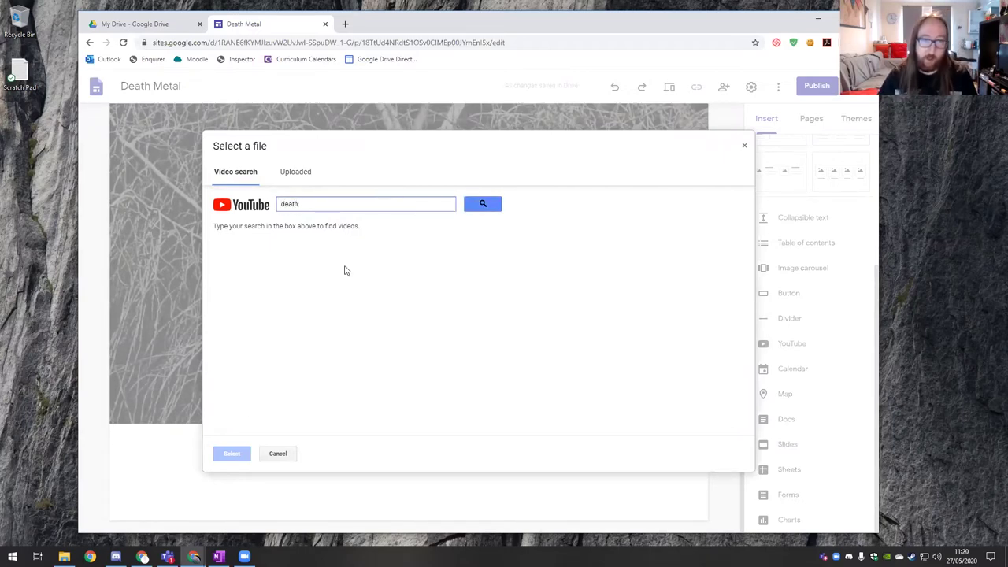
left_click(484, 206)
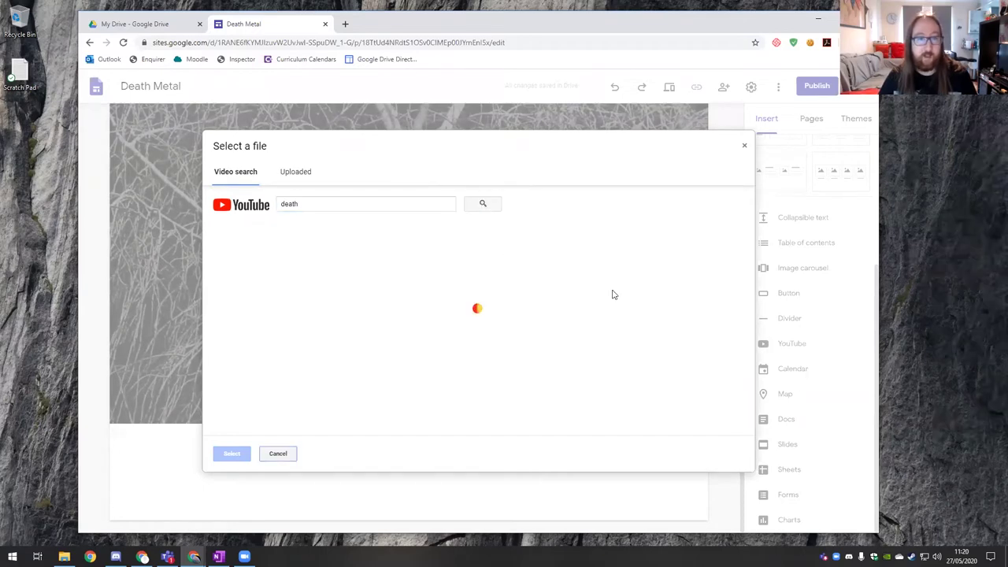
left_click(351, 197)
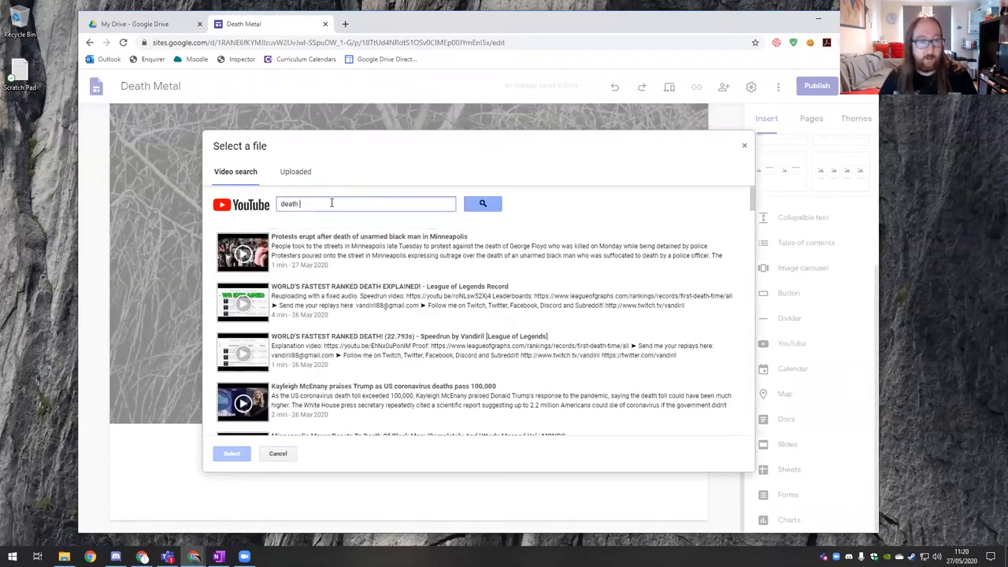
type("band")
key("Return")
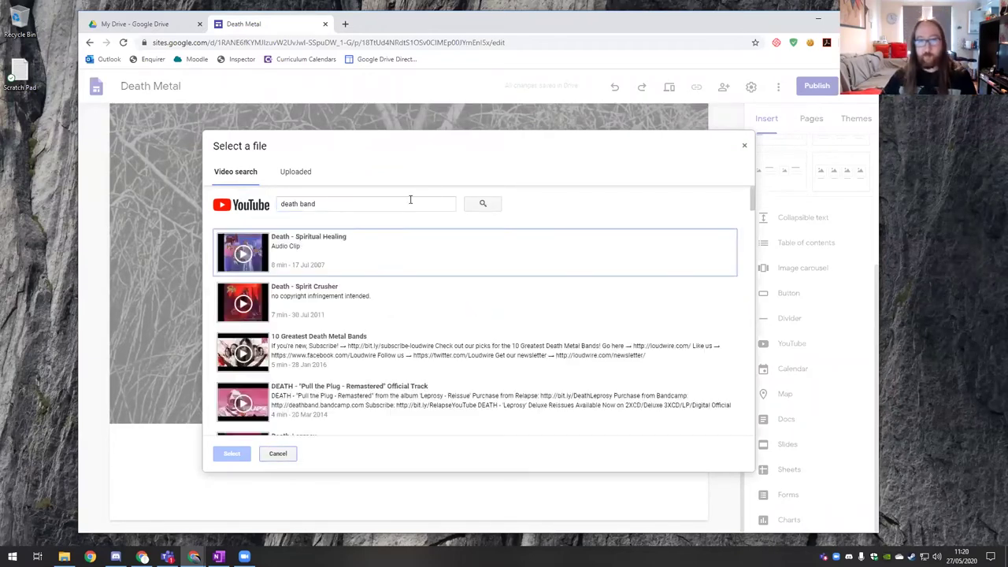
left_click(402, 250)
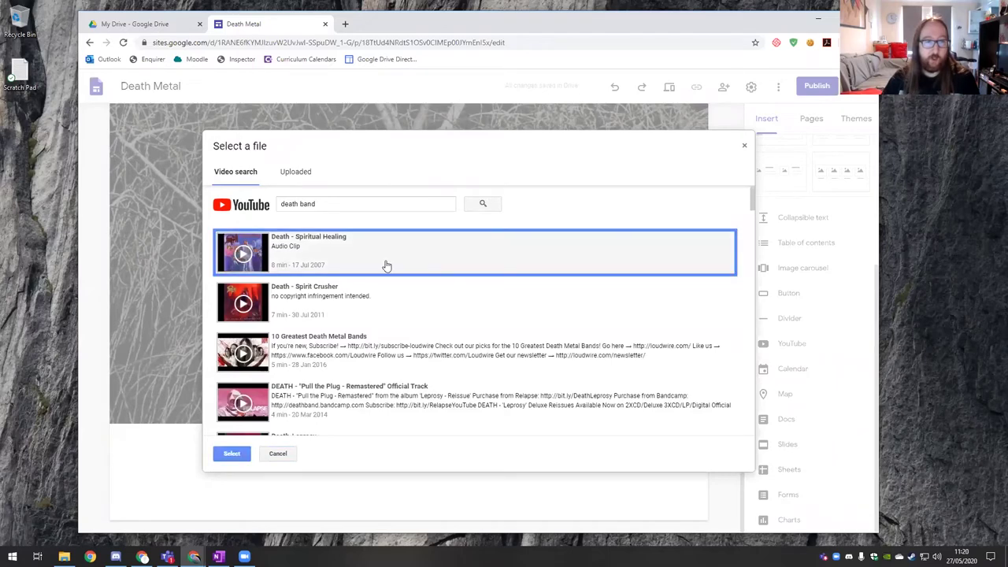
key("Return")
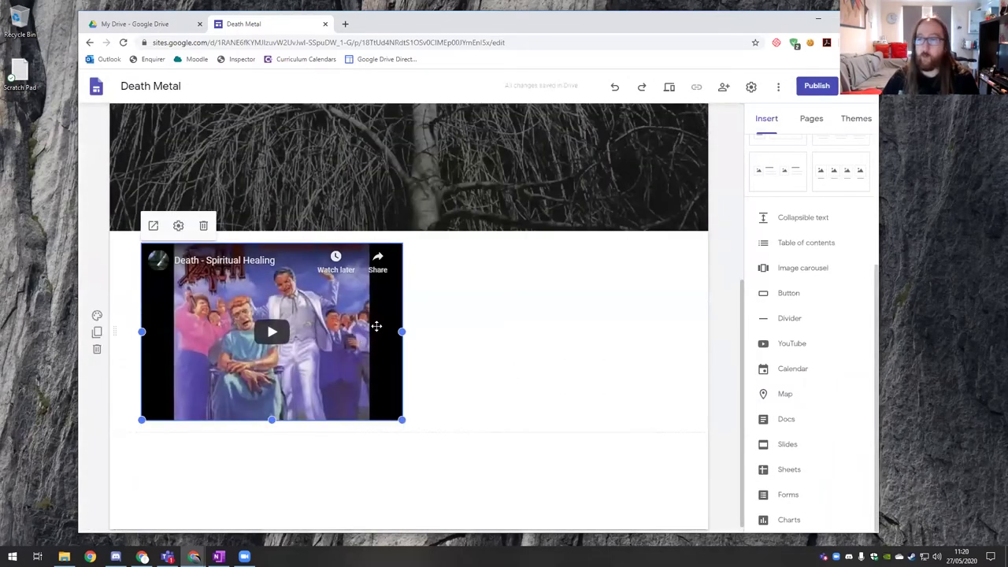
- Drag the 'Death - Spiritual Healing' video to the section's centre and enlarge it with its handles
left_click_drag(364, 337, 446, 336)
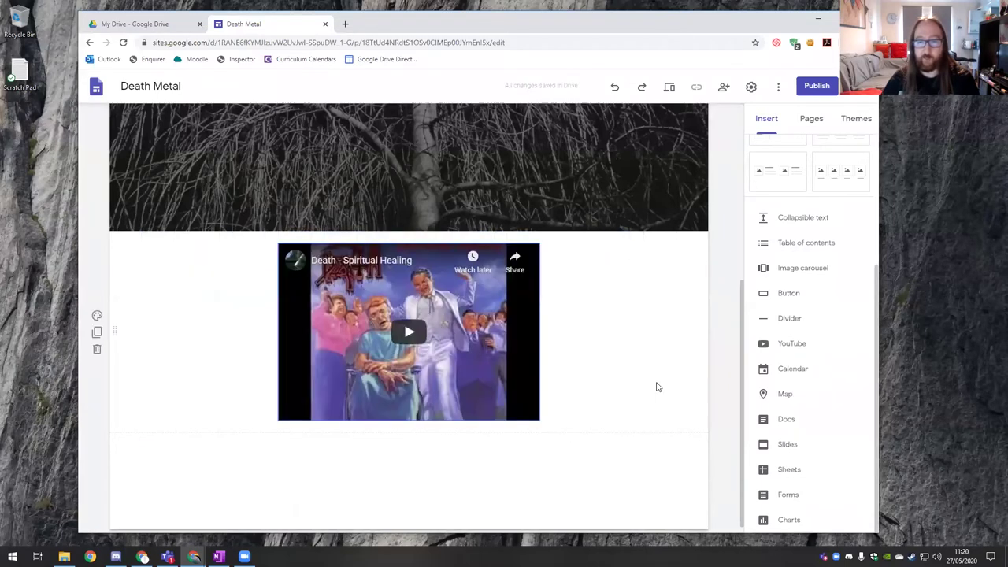
left_click(499, 337)
left_click_drag(646, 484, 632, 465)
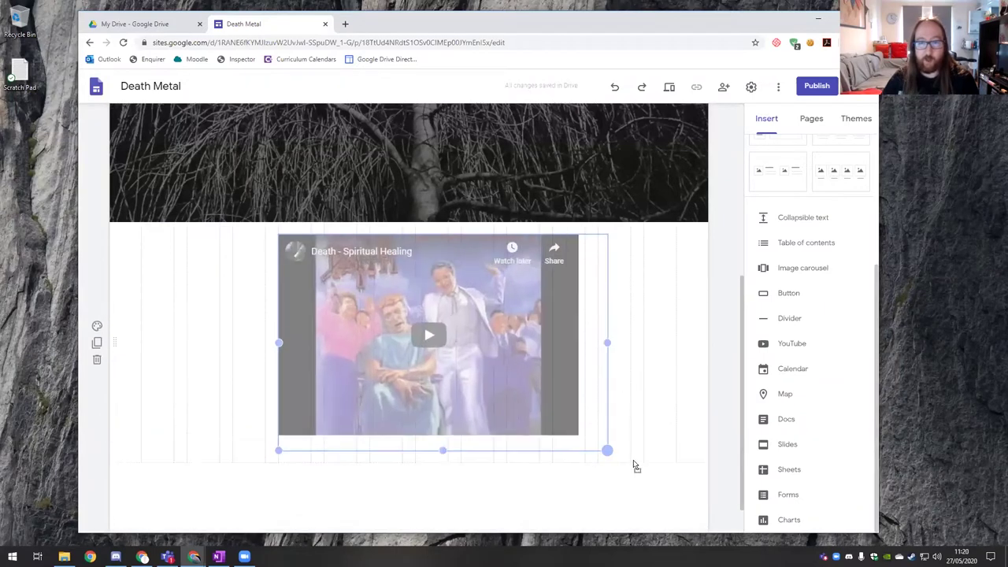
left_click_drag(553, 386, 601, 371)
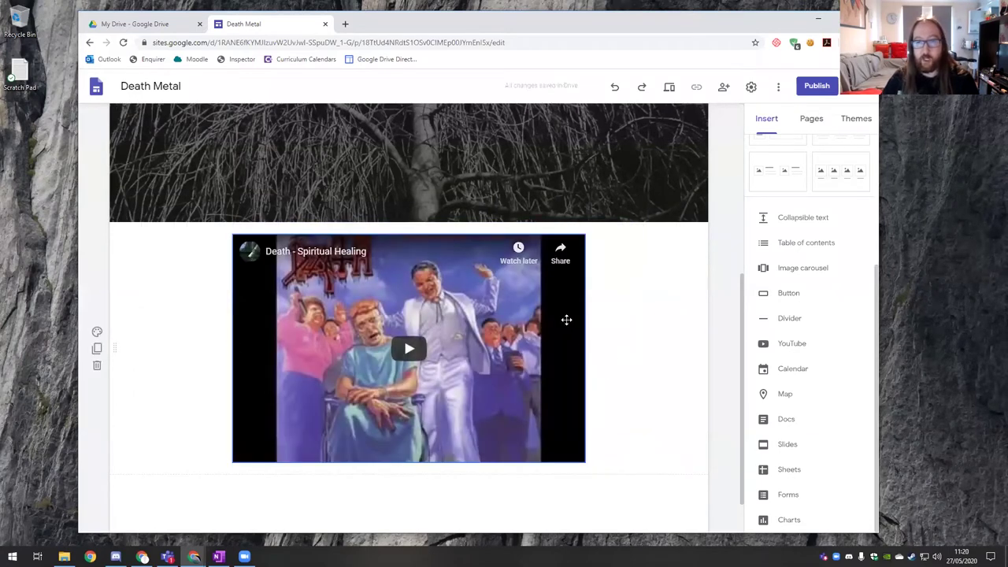
mouse_move(584, 347)
left_mouse_down()
mouse_move(592, 345)
mouse_move(582, 344)
left_mouse_up()
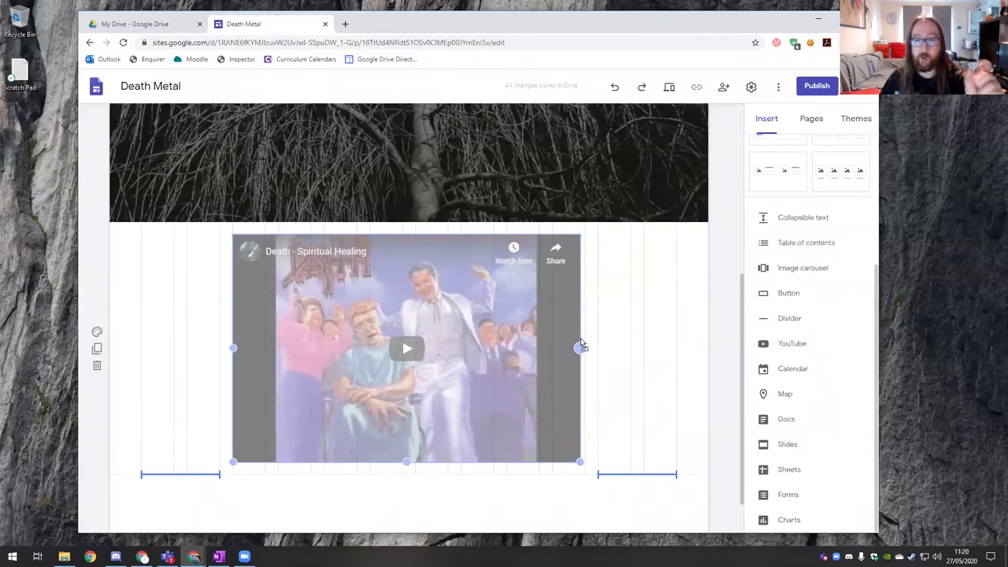
mouse_move(581, 343)
left_mouse_down()
mouse_move(593, 339)
mouse_move(586, 348)
left_mouse_up()
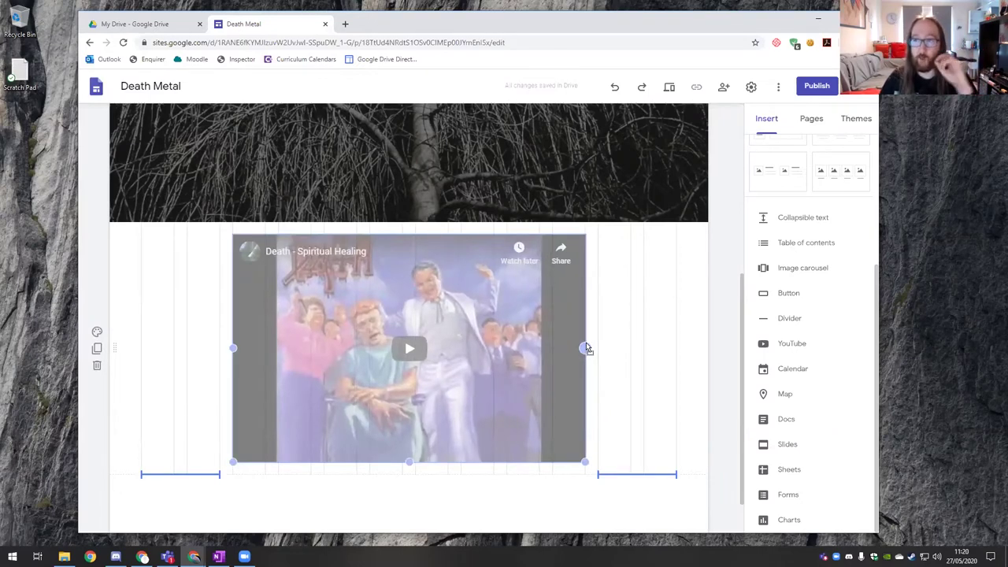
left_click_drag(586, 348, 587, 348)
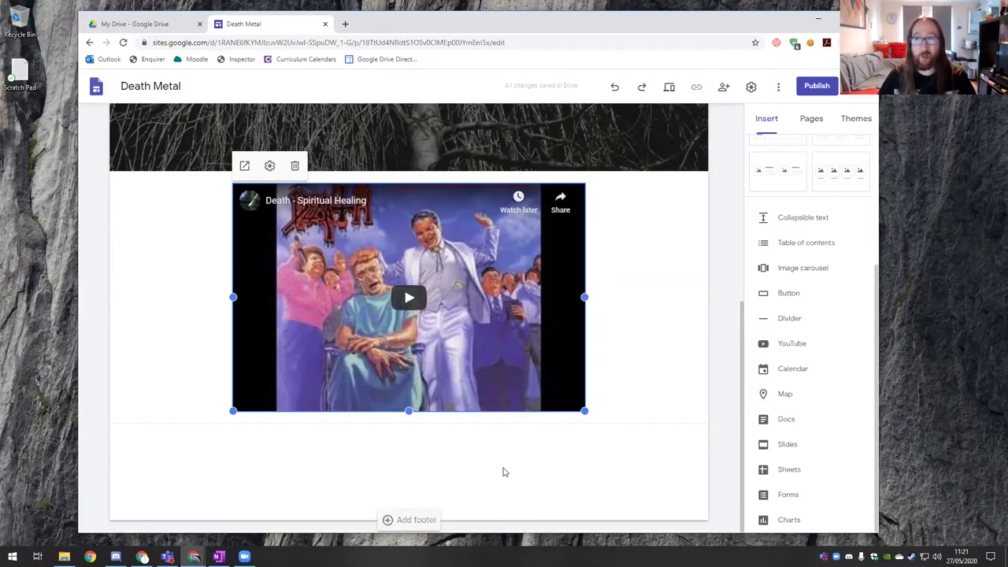
scroll(614, 373, "up", 3)
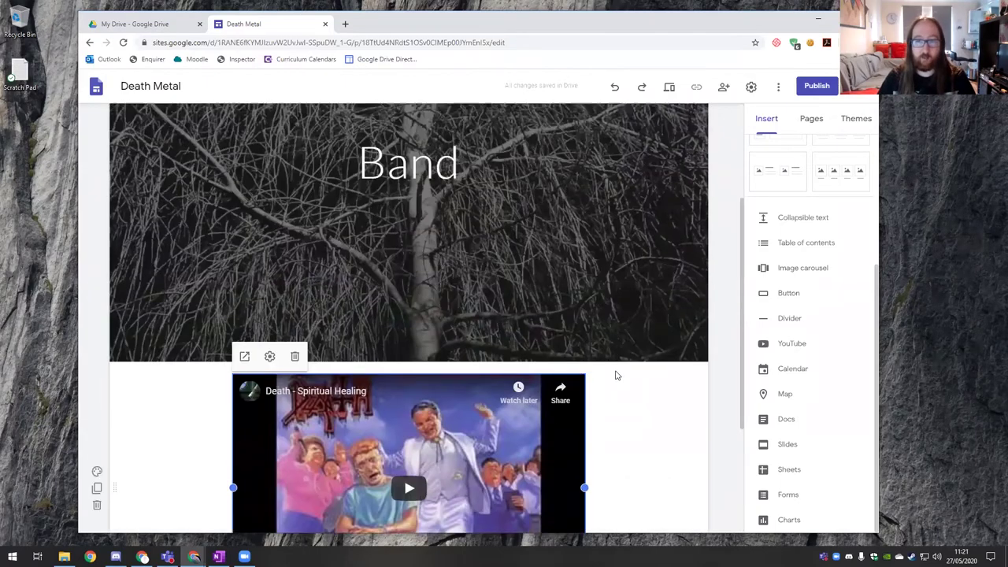
scroll(638, 398, "down", 3)
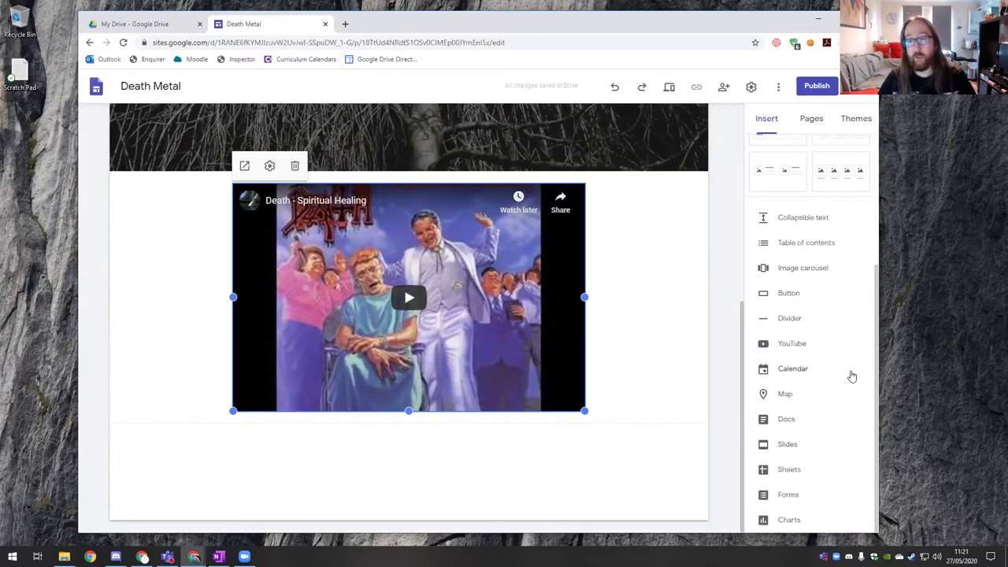
left_click(519, 447)
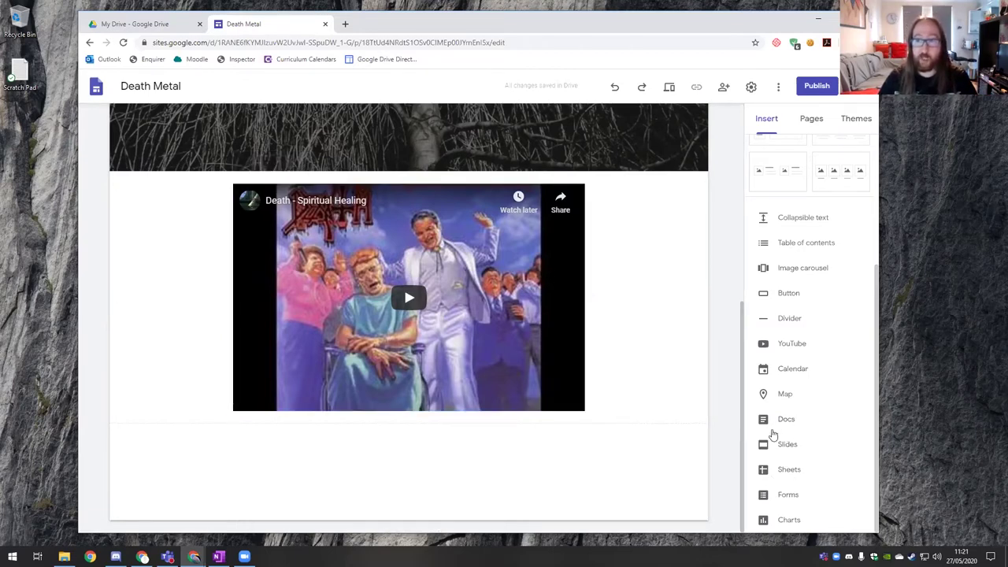
- Insert the 'Using Moodle Assignment DropBox' presentation from the Slides picker
left_click(791, 447)
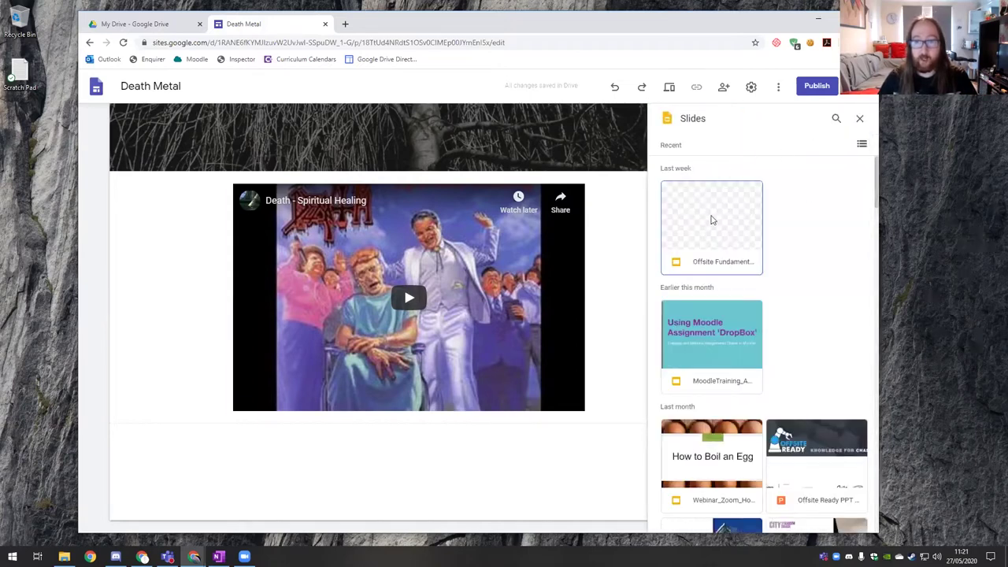
double_click(731, 317)
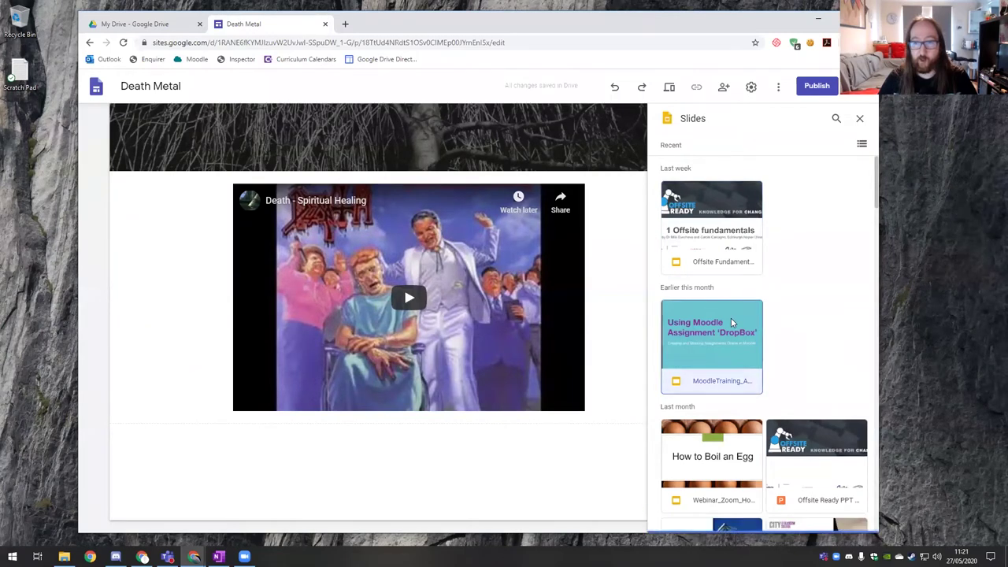
left_click(859, 119)
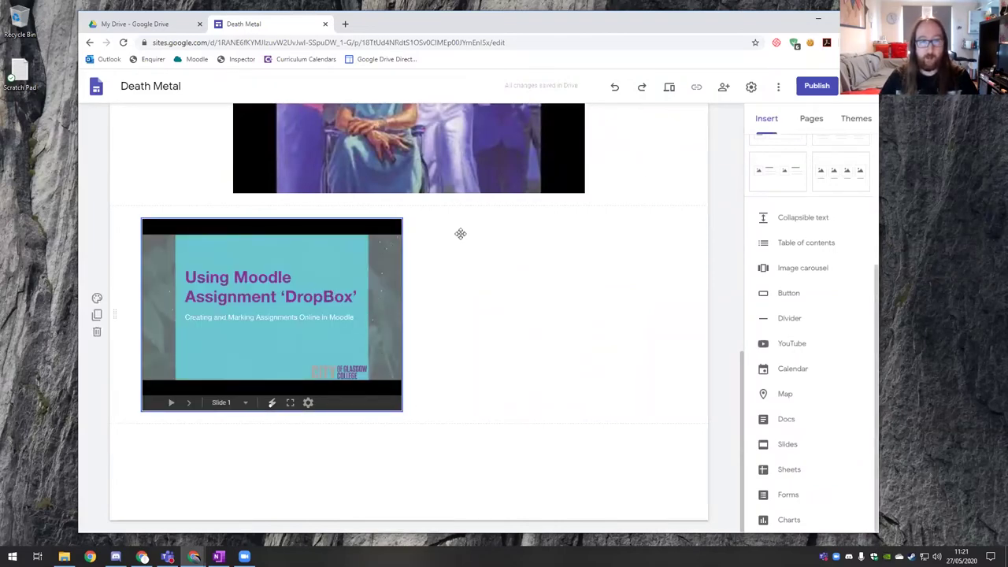
- Arrange the video on the left with the slides embed beside it
scroll(627, 331, "up", 1)
scroll(627, 331, "up", 1)
left_click_drag(544, 197, 340, 195)
left_click_drag(378, 339, 594, 195)
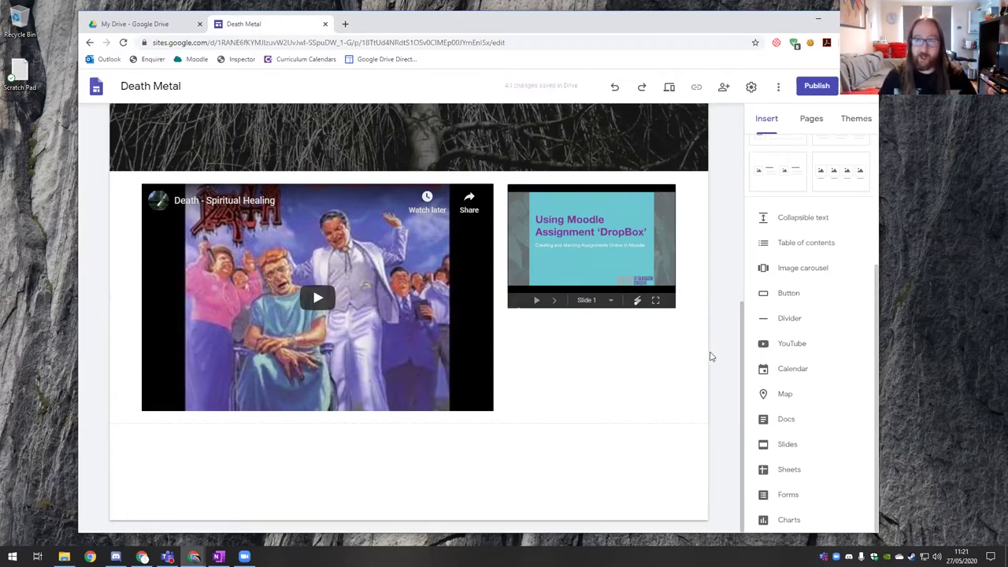
- In preview, advance the embedded slides three times to slide 4 and pop the presentation out
left_click(670, 88)
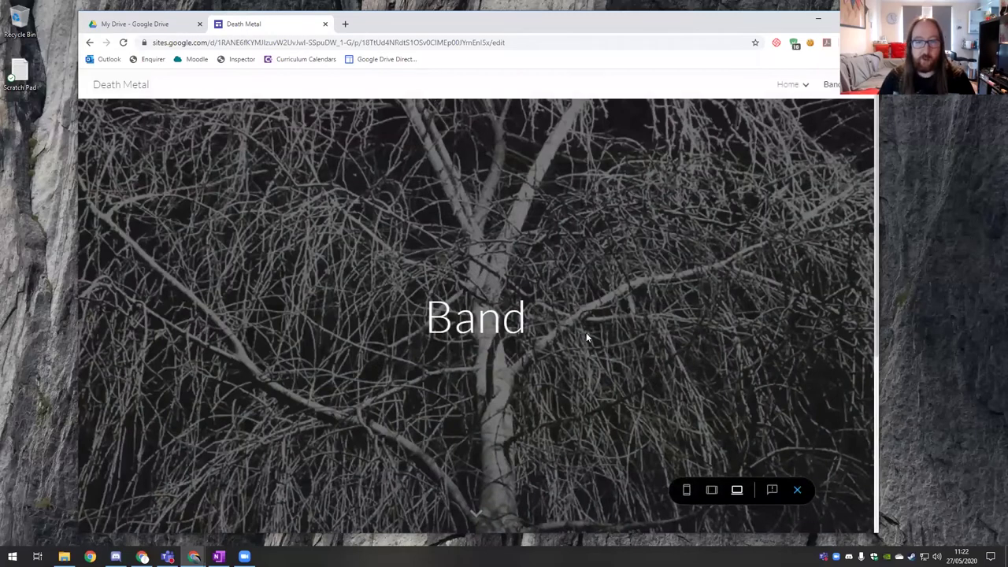
scroll(664, 304, "down", 4)
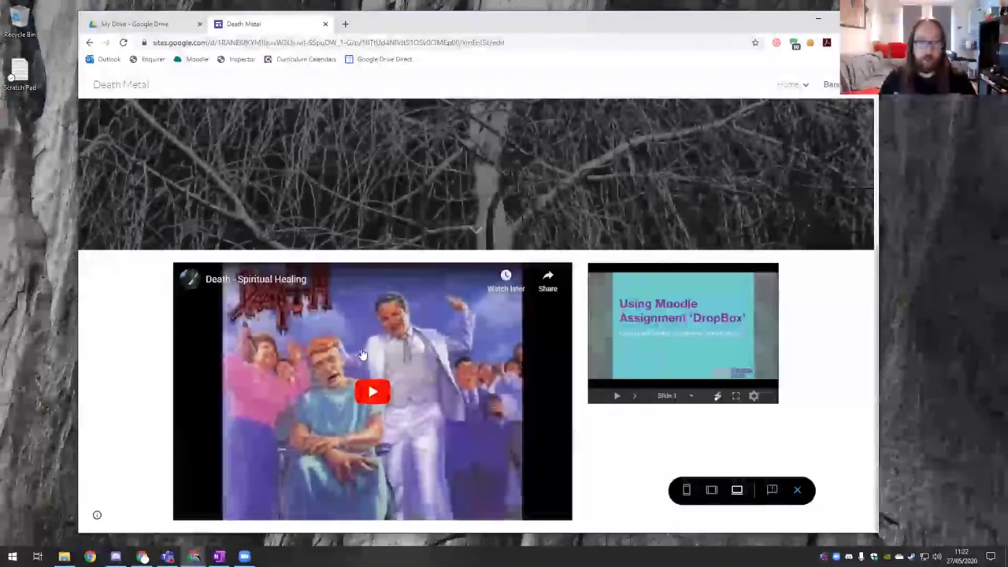
left_click(635, 396)
left_click(635, 397)
left_click(635, 396)
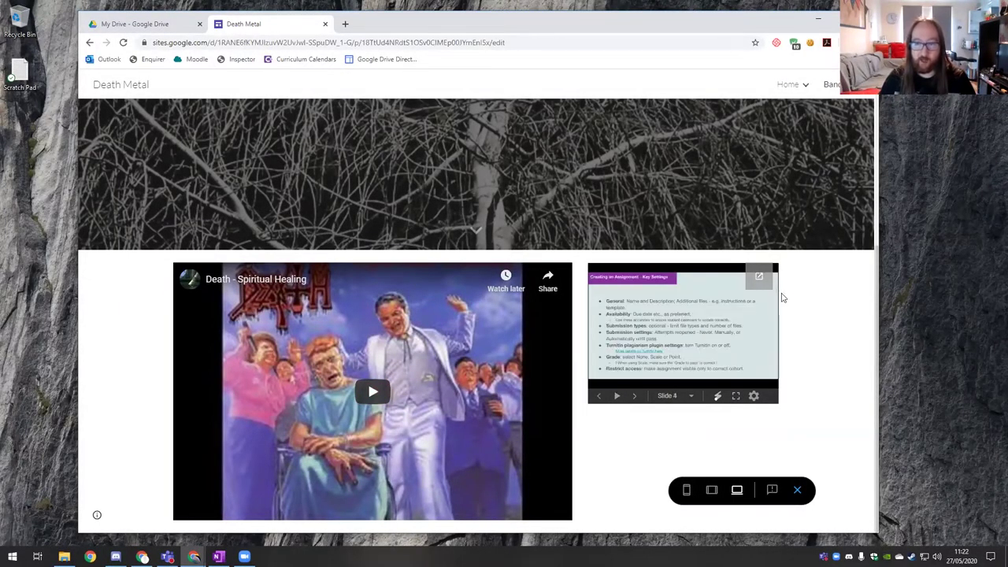
left_click(757, 281)
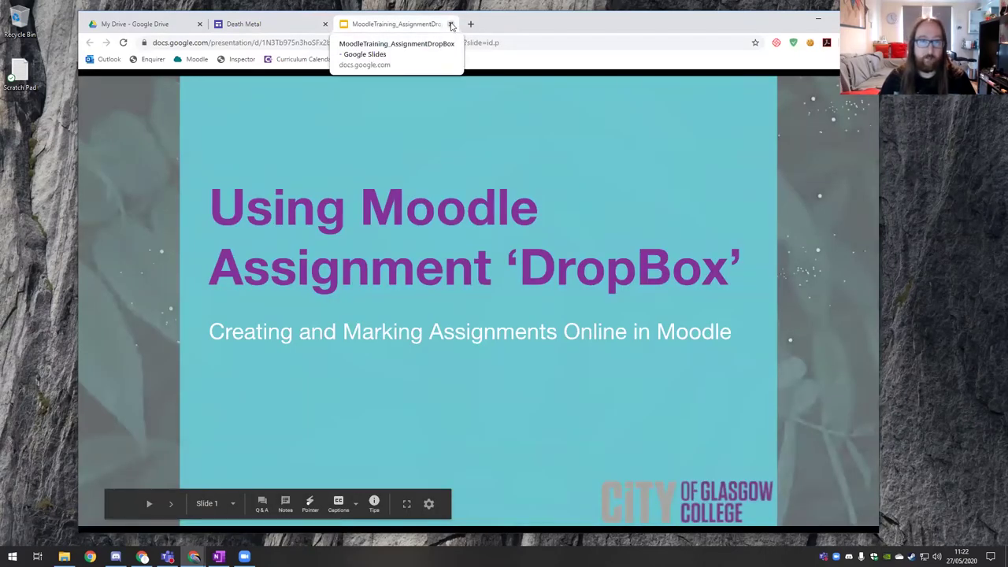
- Close the MoodleTraining_AssignmentDropBox Slides tab to get back to the Death Metal preview
left_click(450, 24)
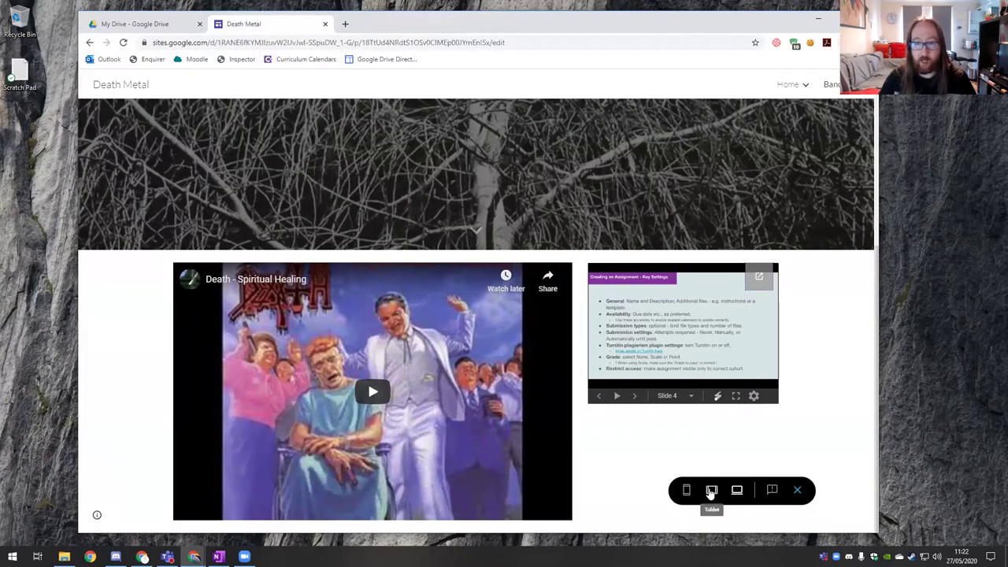
- Preview the Band page at tablet size, then at phone size, scrolling through the narrow layout
left_click(711, 491)
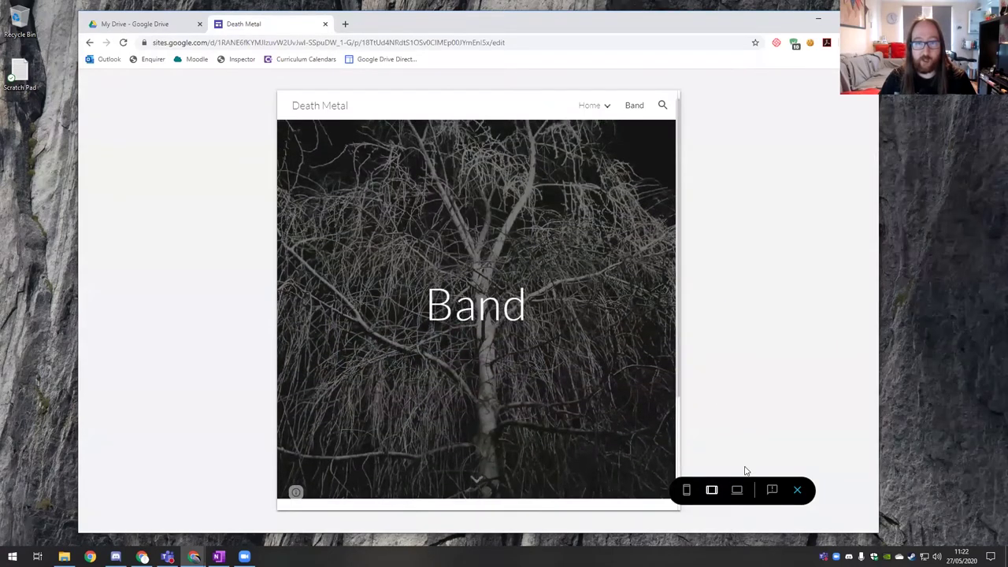
left_click(686, 489)
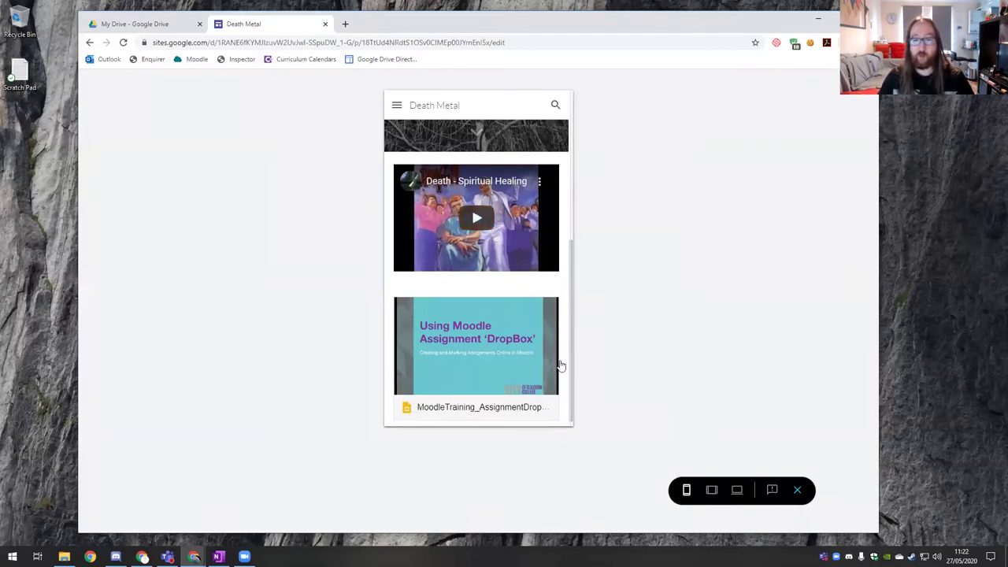
scroll(551, 294, "up", 10)
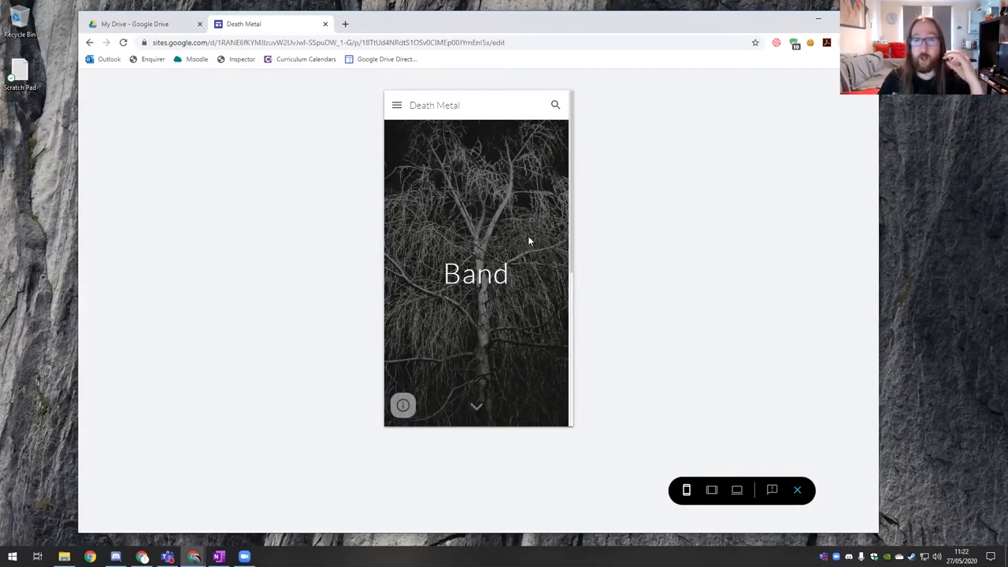
scroll(558, 257, "down", 5)
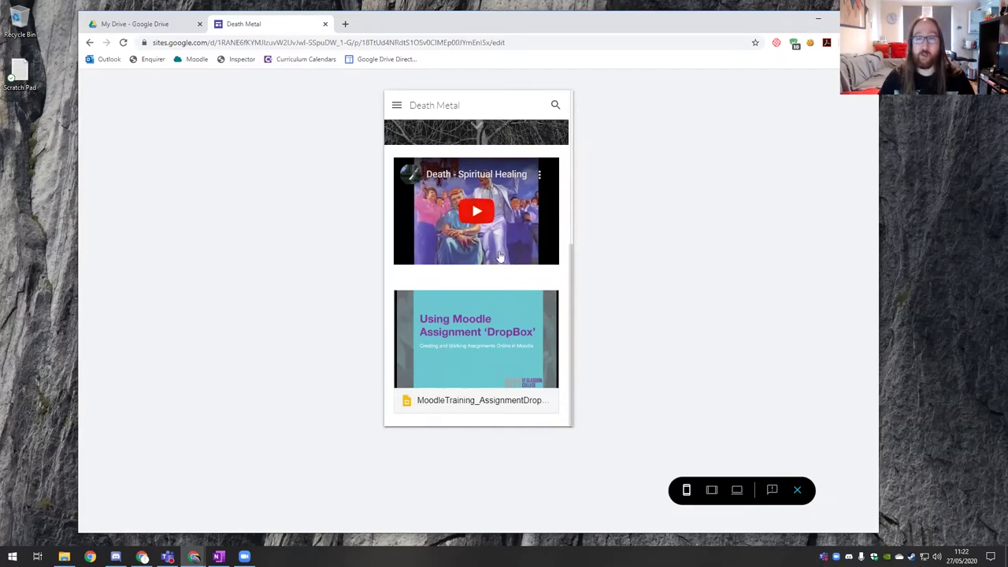
scroll(562, 255, "up", 5)
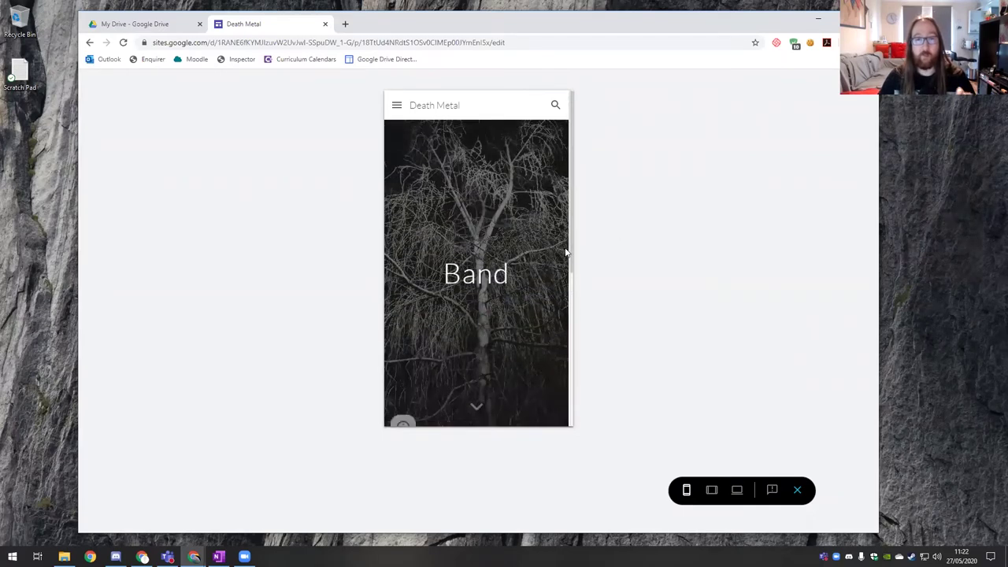
scroll(565, 252, "down", 5)
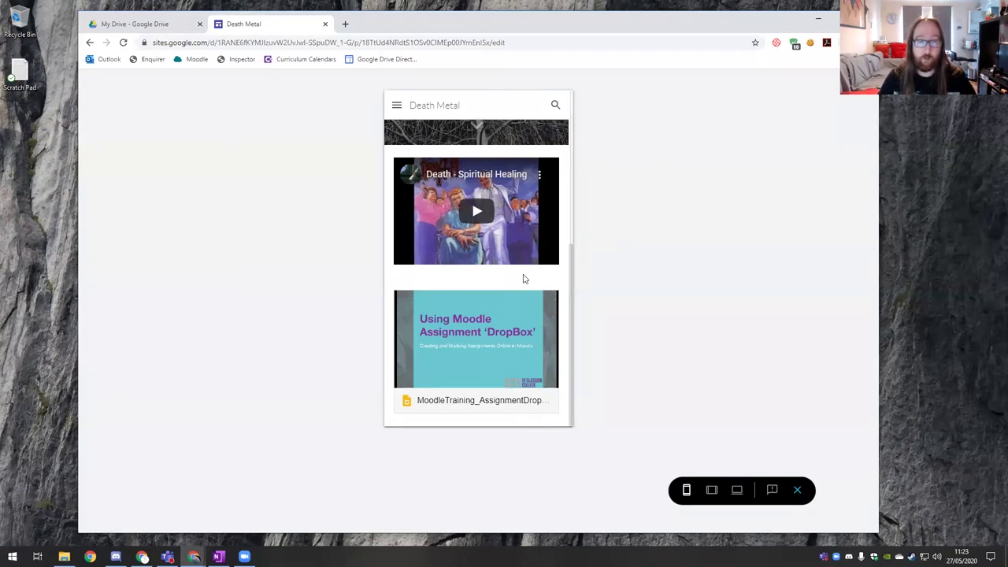
scroll(523, 277, "up", 1)
scroll(524, 281, "up", 3)
scroll(526, 281, "down", 4)
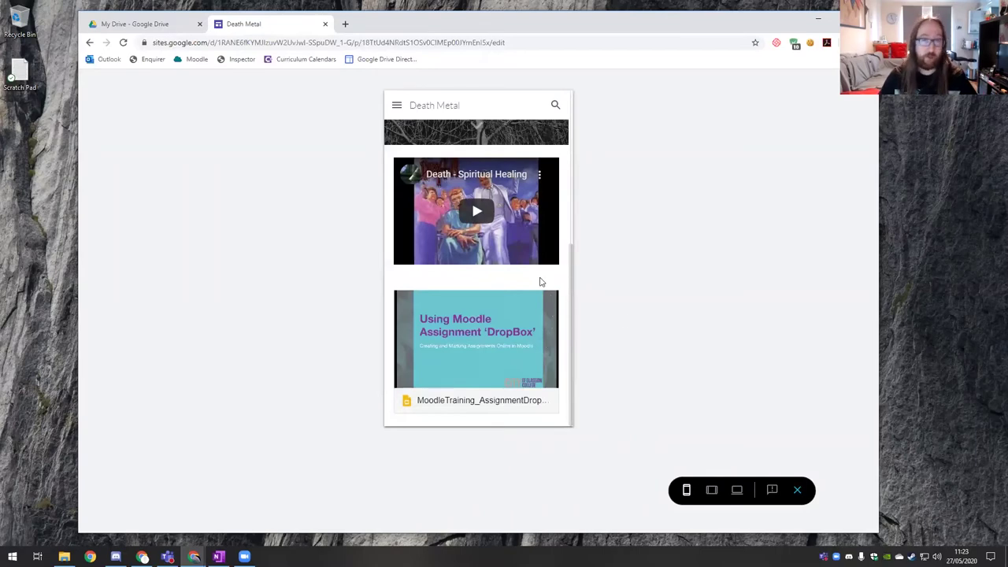
left_click(798, 490)
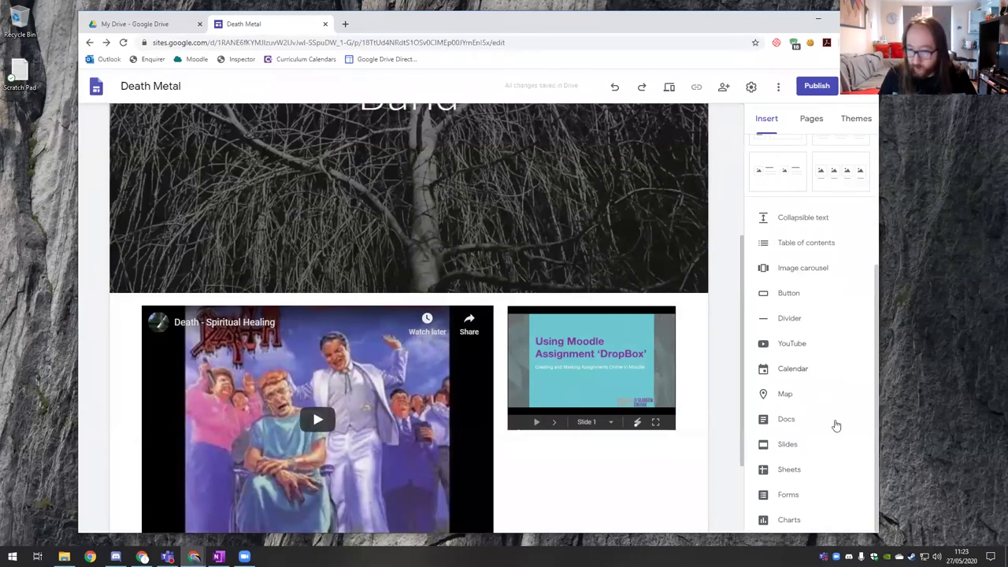
scroll(713, 366, "down", 2)
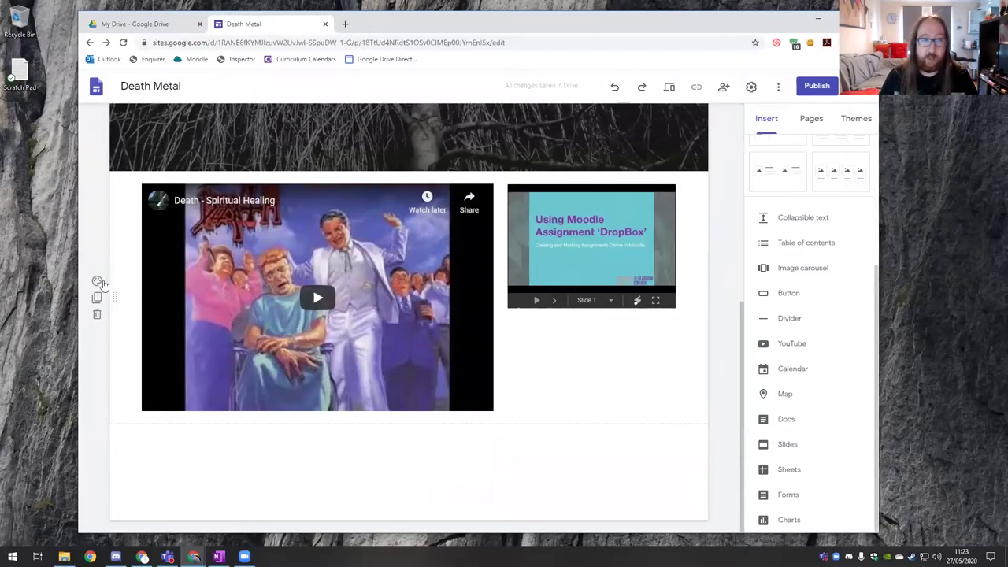
left_click(98, 281)
left_click(169, 323)
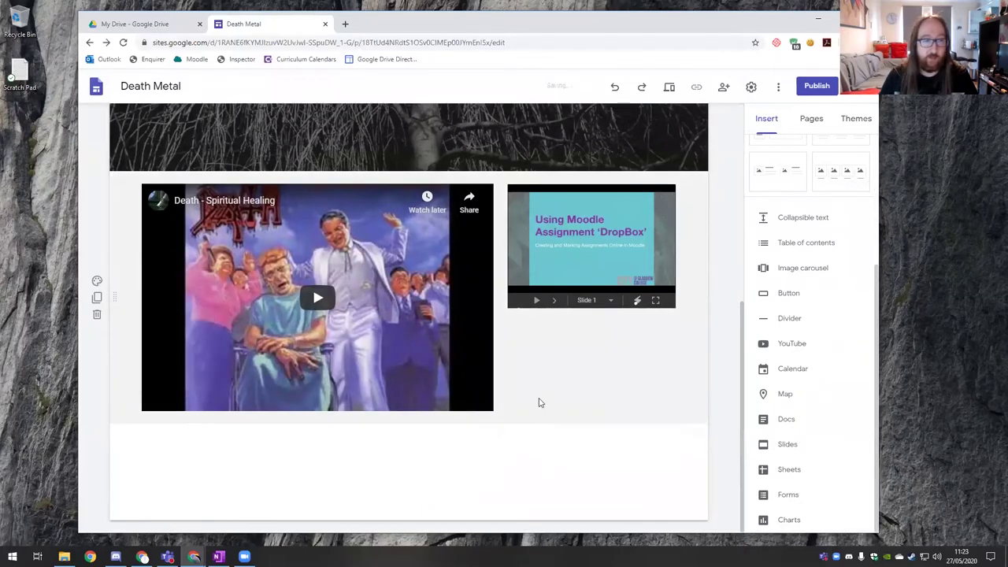
left_click(96, 281)
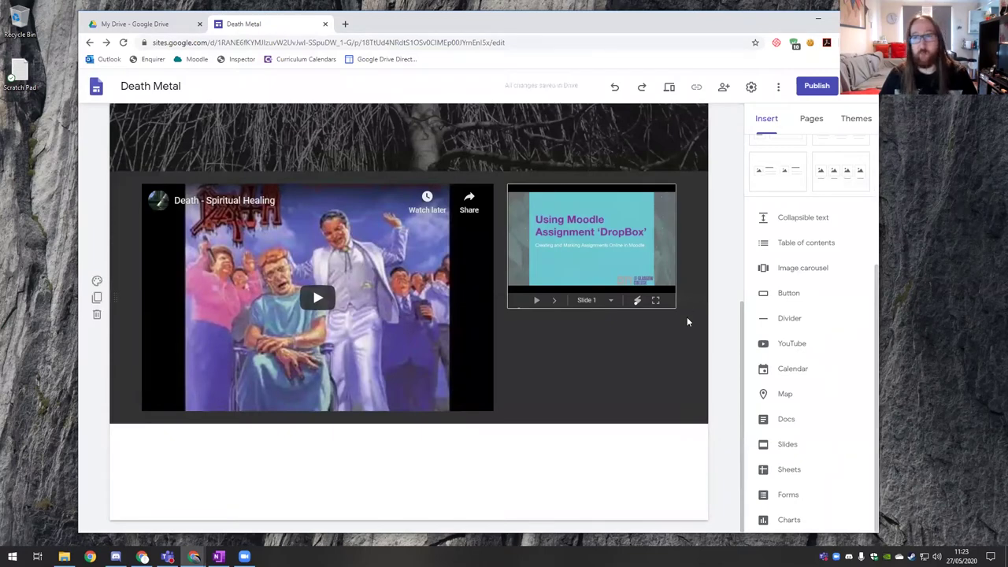
scroll(693, 323, "up", 1)
scroll(709, 331, "up", 1)
scroll(709, 331, "down", 2)
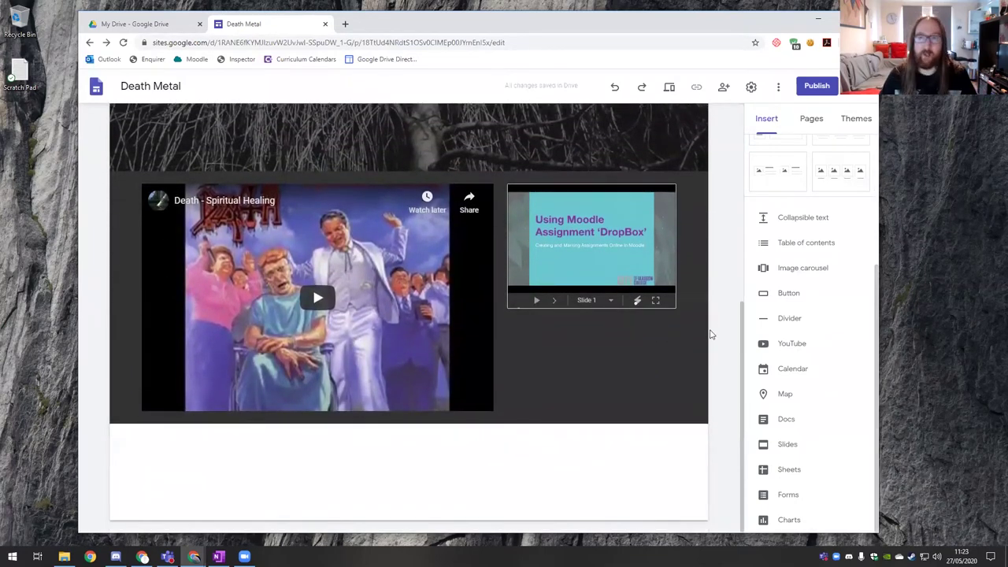
left_click(830, 88)
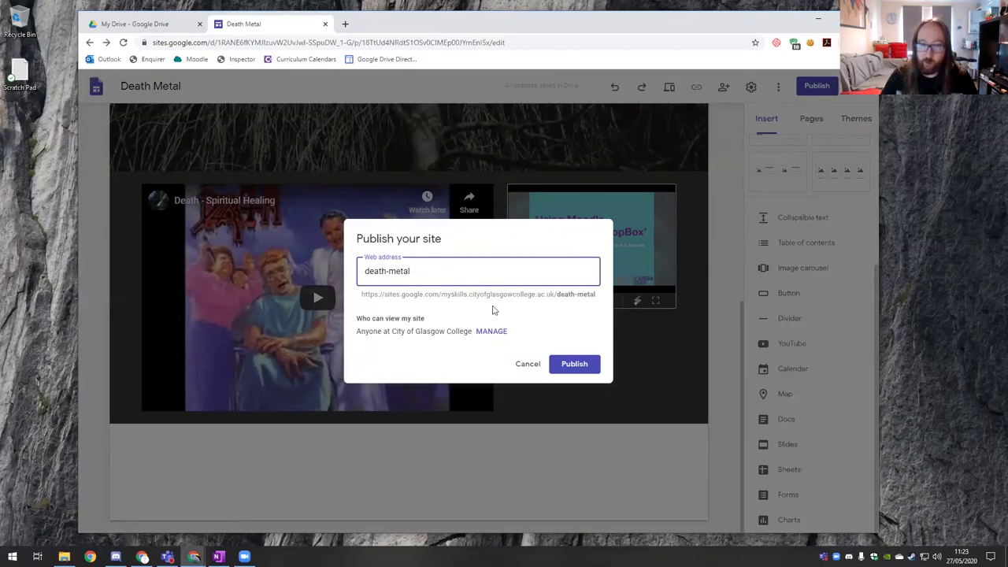
left_click_drag(558, 298, 366, 296)
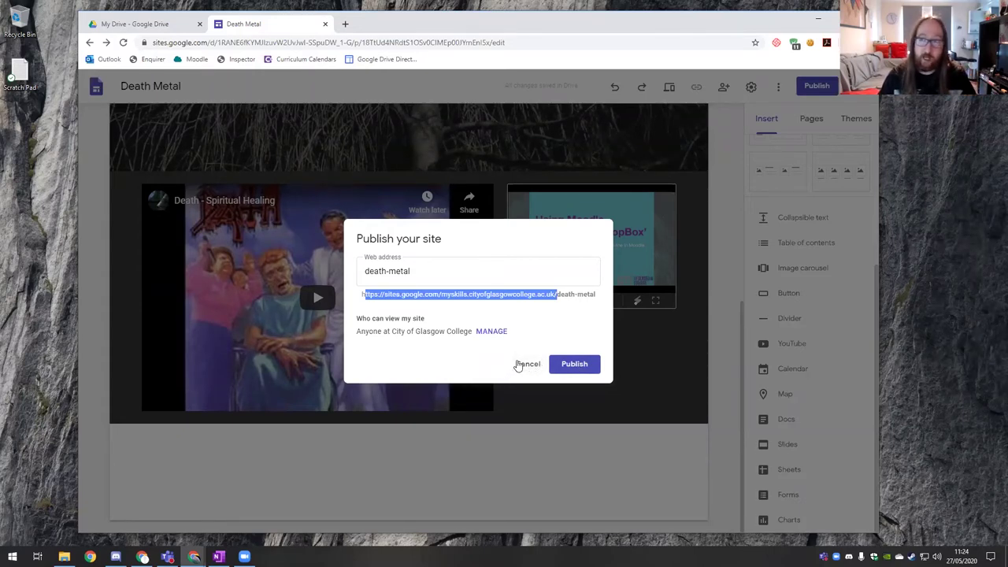
left_click(526, 364)
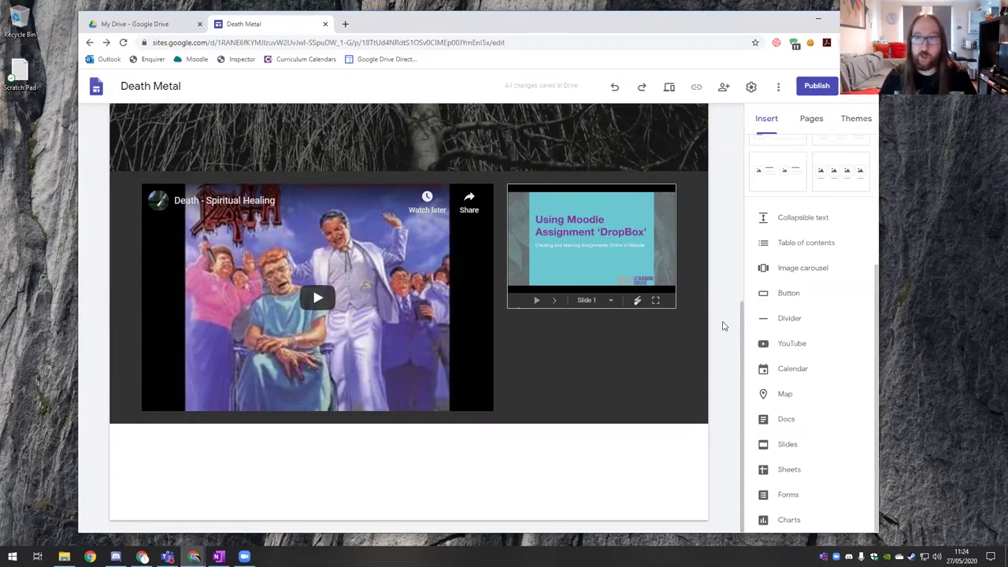
scroll(724, 330, "up", 5)
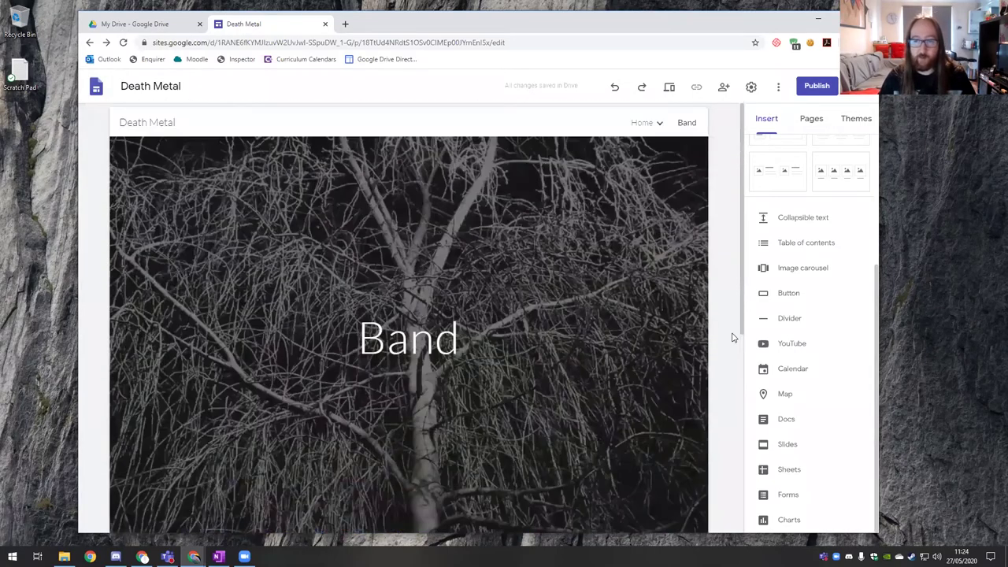
scroll(731, 334, "down", 2)
scroll(729, 331, "up", 2)
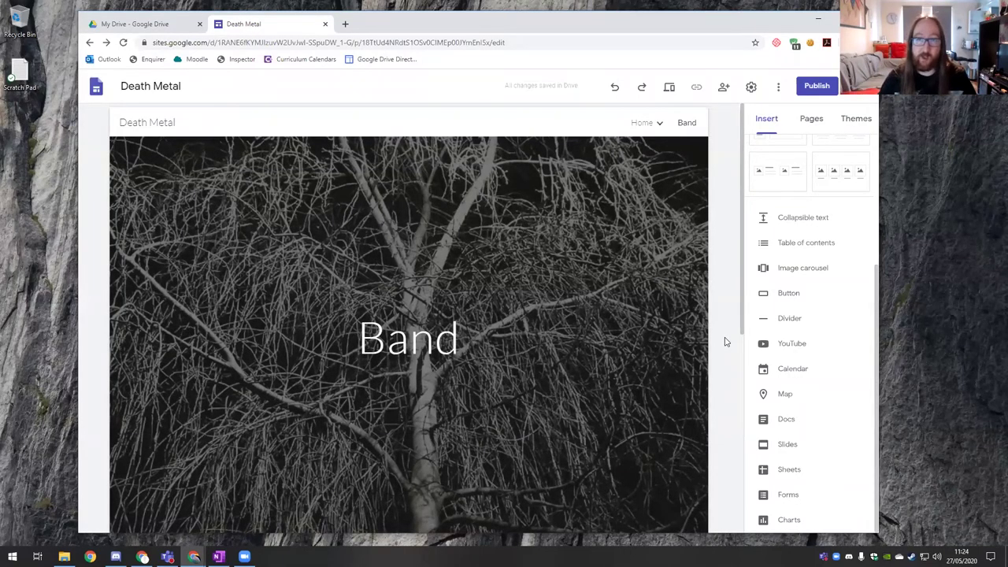
scroll(788, 274, "up", 3)
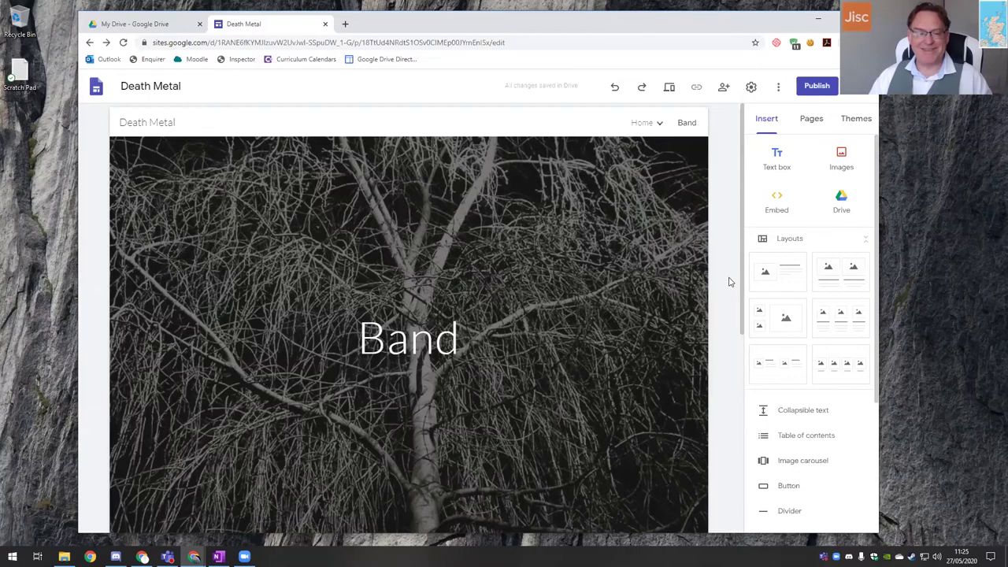
scroll(729, 282, "down", 5)
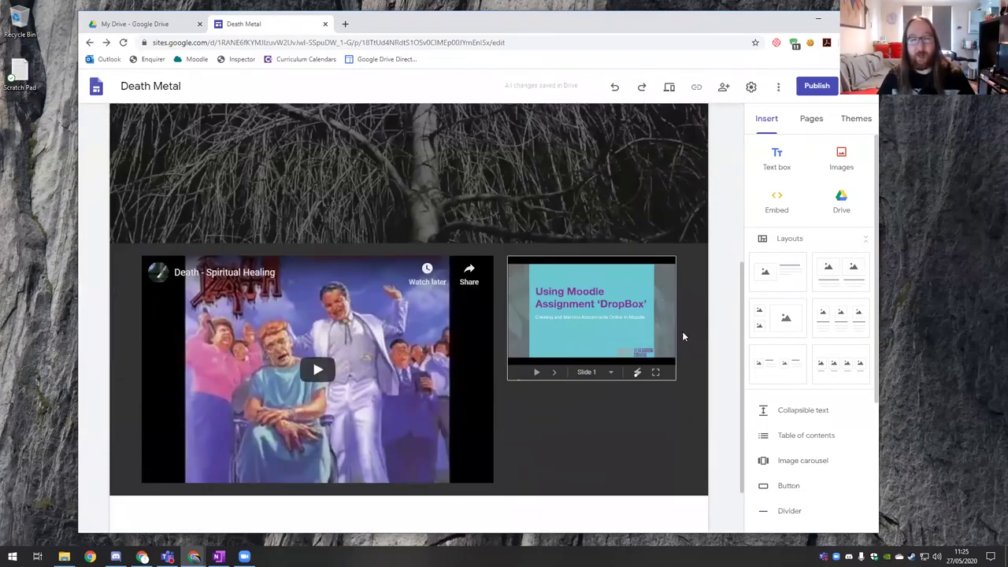
- Select the embedded slide deck and YouTube video on the Band page
scroll(687, 339, "down", 1)
scroll(691, 342, "up", 3)
scroll(470, 353, "down", 2)
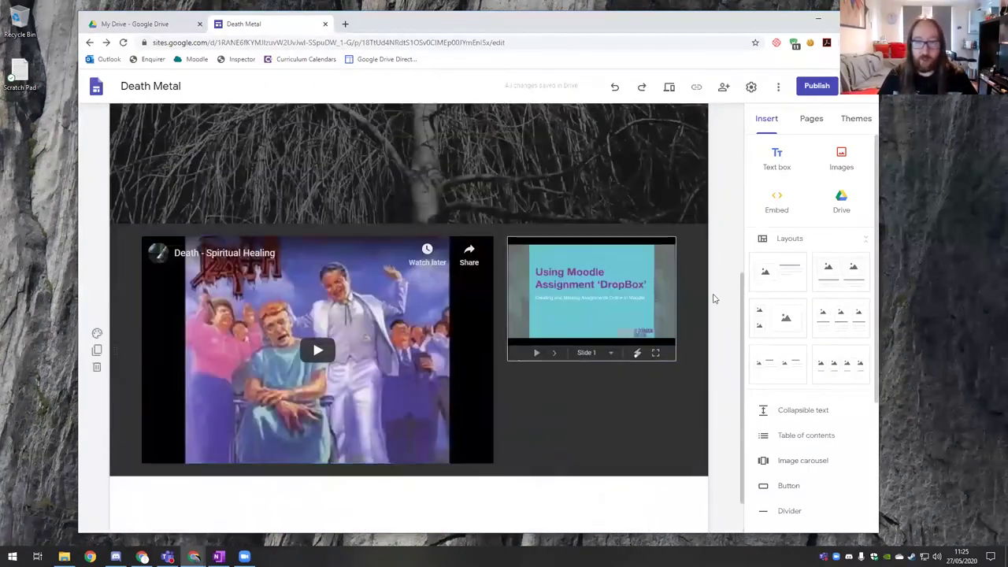
scroll(720, 289, "up", 3)
scroll(499, 349, "down", 3)
left_click(613, 326)
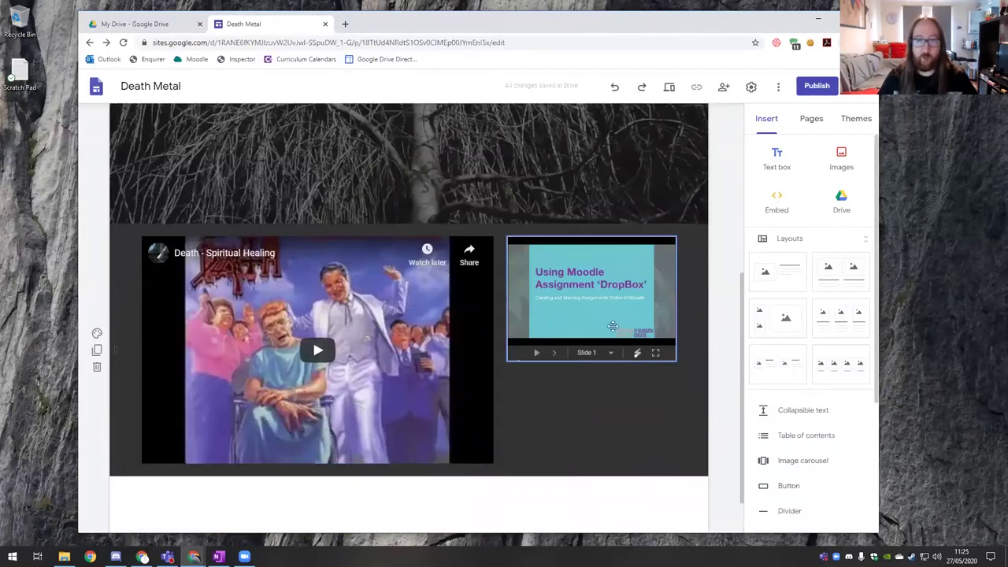
left_click(369, 345)
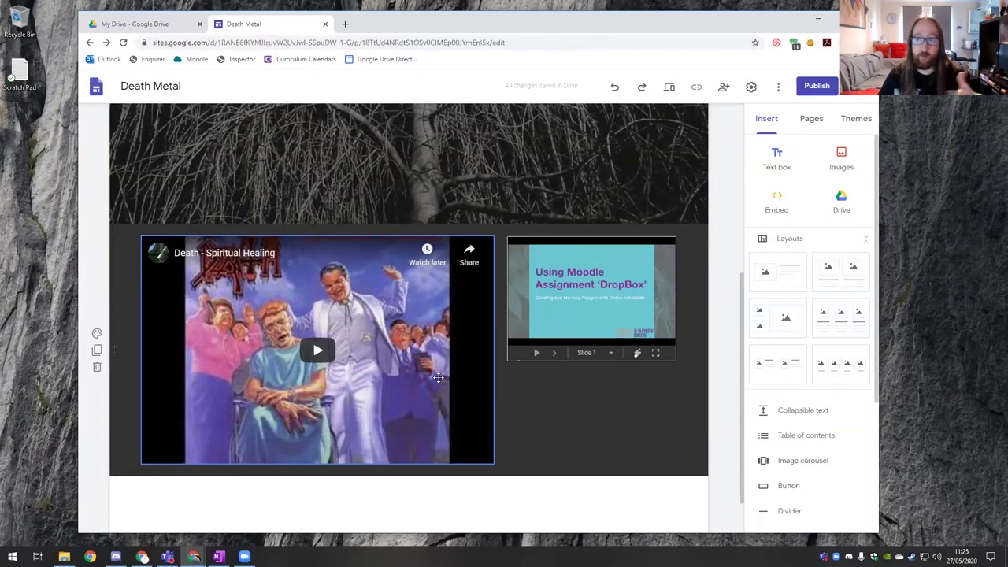
left_click(518, 334)
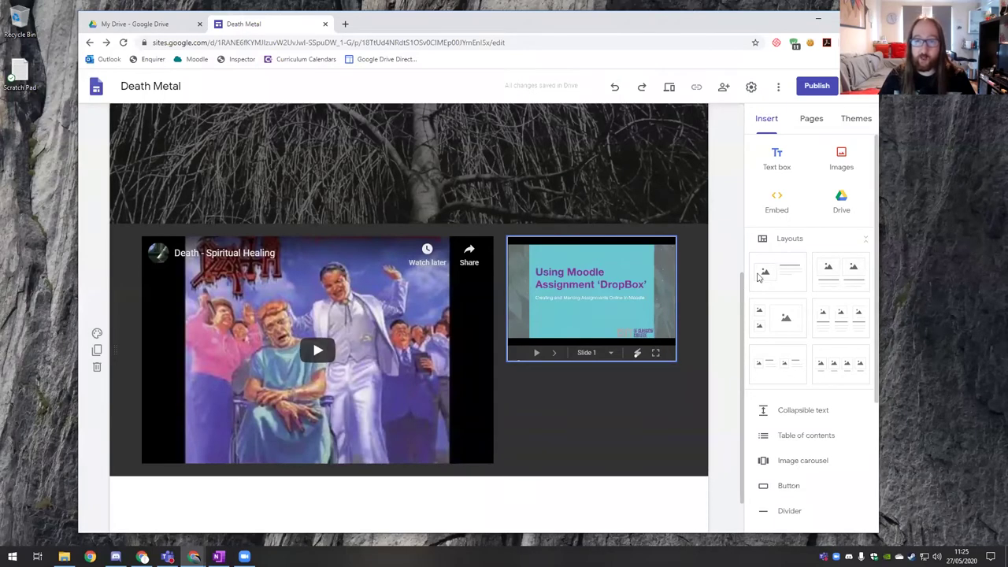
- Preview the site as visitors see it at full desktop width
left_click(669, 87)
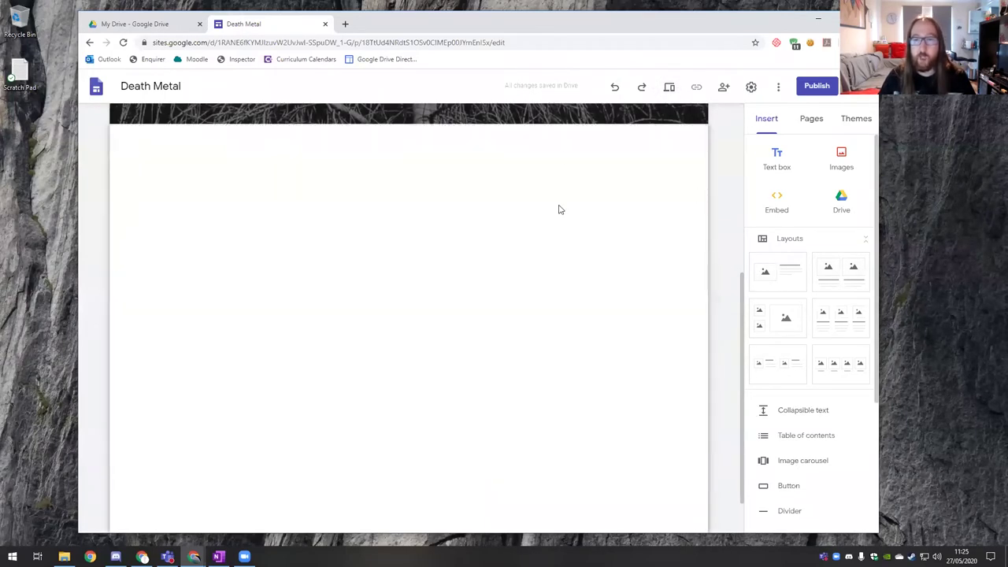
scroll(477, 241, "down", 5)
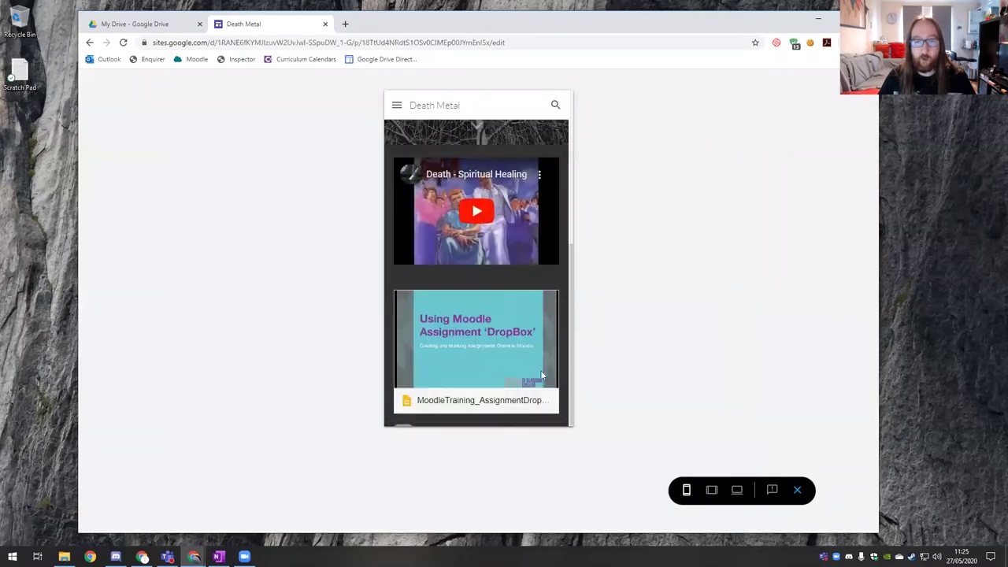
left_click(737, 490)
- Pop the Moodle DropBox deck into its own Slides tab, check its caption options, then return to Death Metal
mouse_move(759, 325)
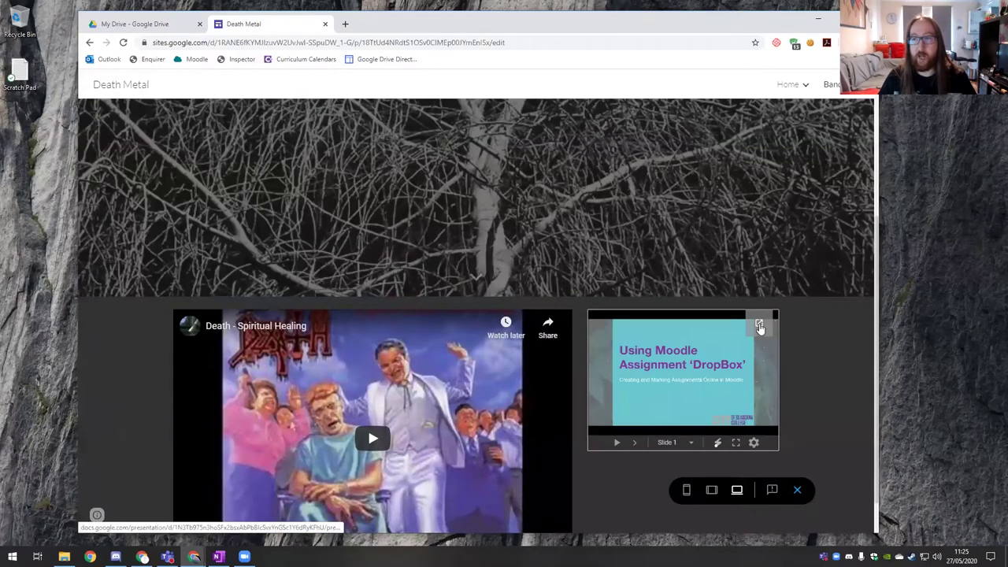
left_click(760, 326)
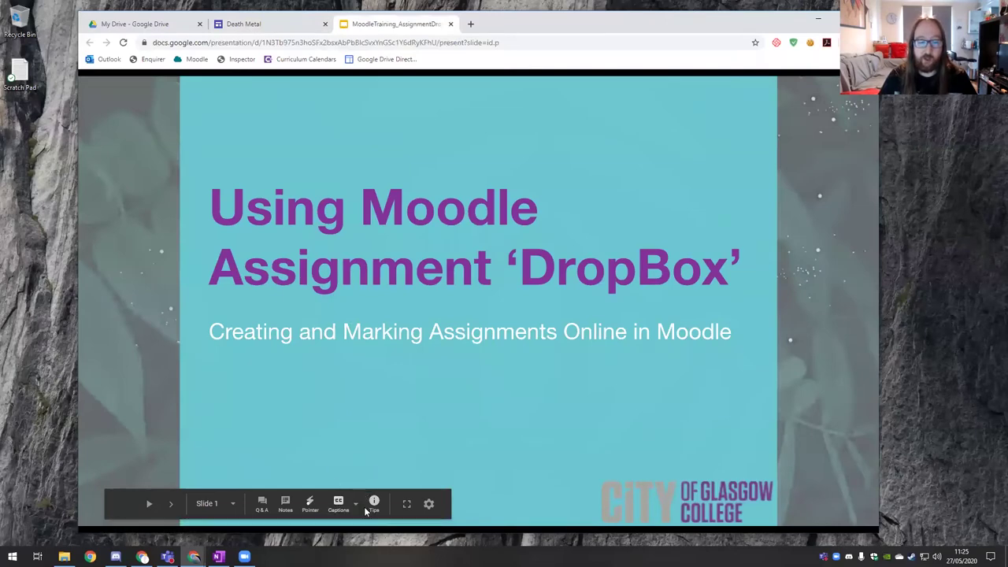
left_click(356, 504)
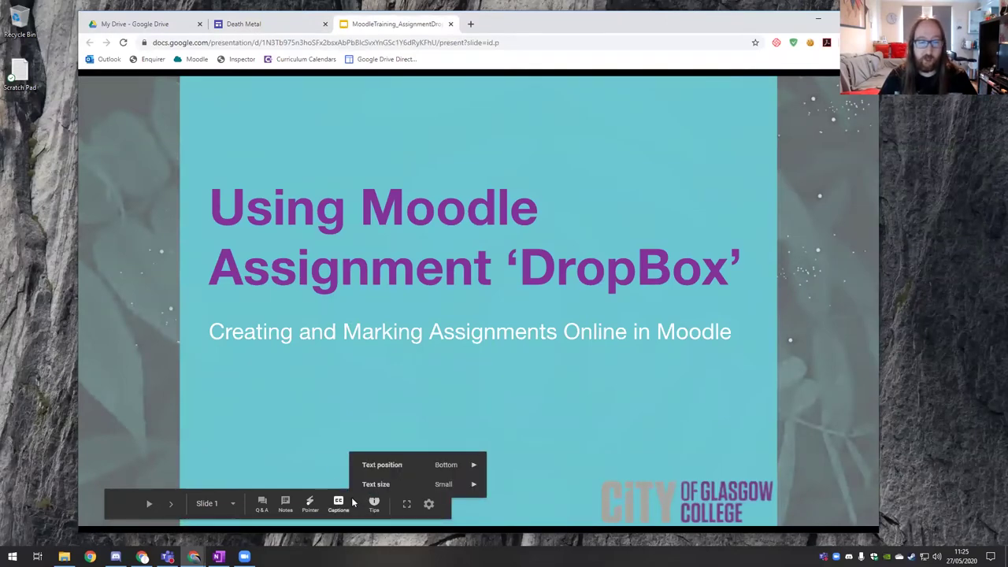
left_click(354, 503)
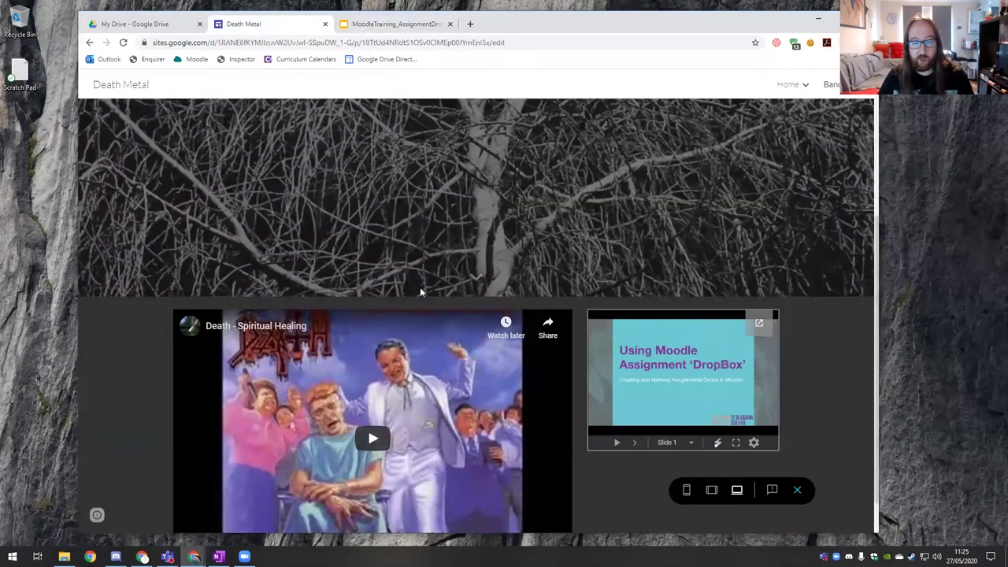
left_click(252, 23)
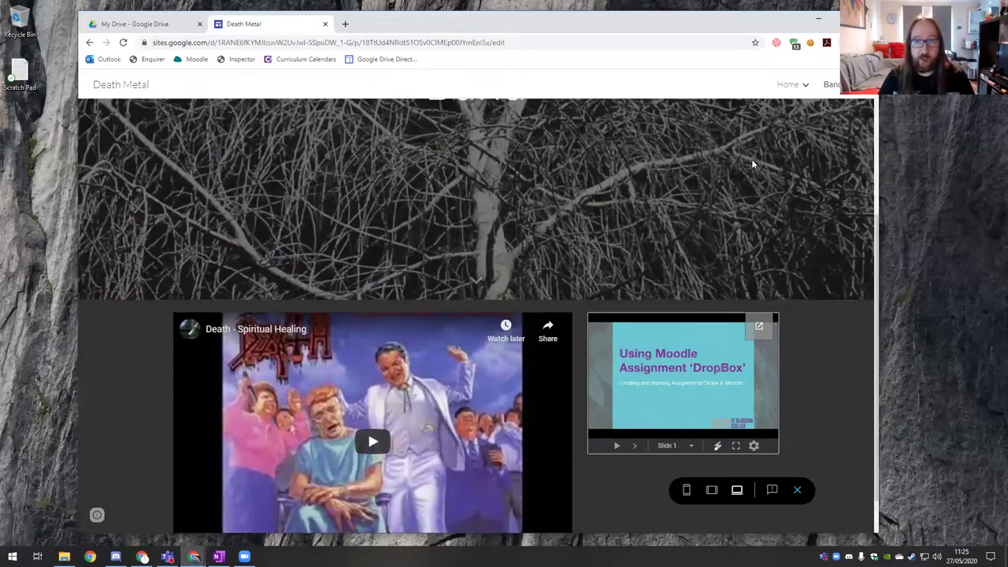
scroll(751, 159, "up", 3)
- Exit the preview and go to the site's Home page in the editor
left_click(686, 490)
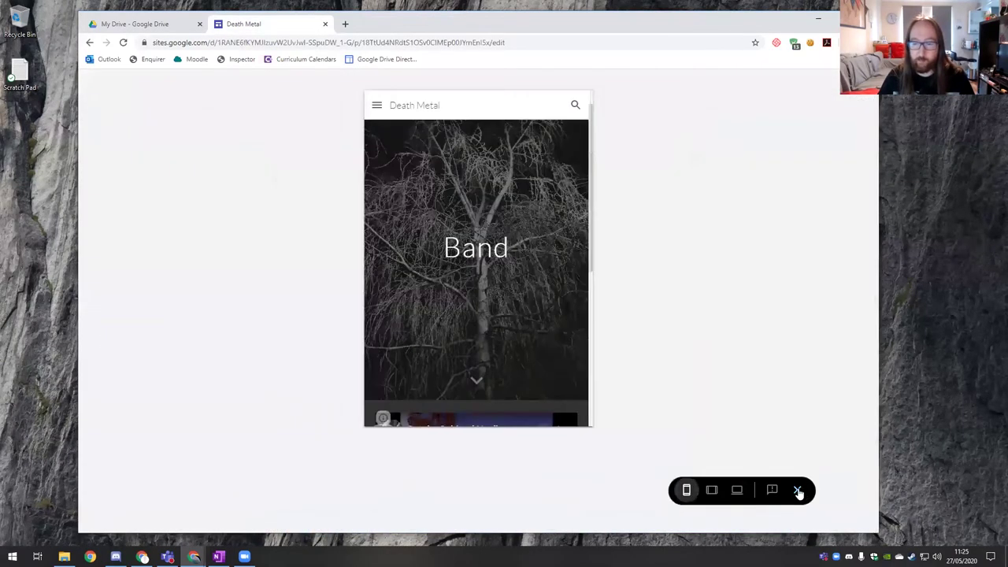
left_click(798, 491)
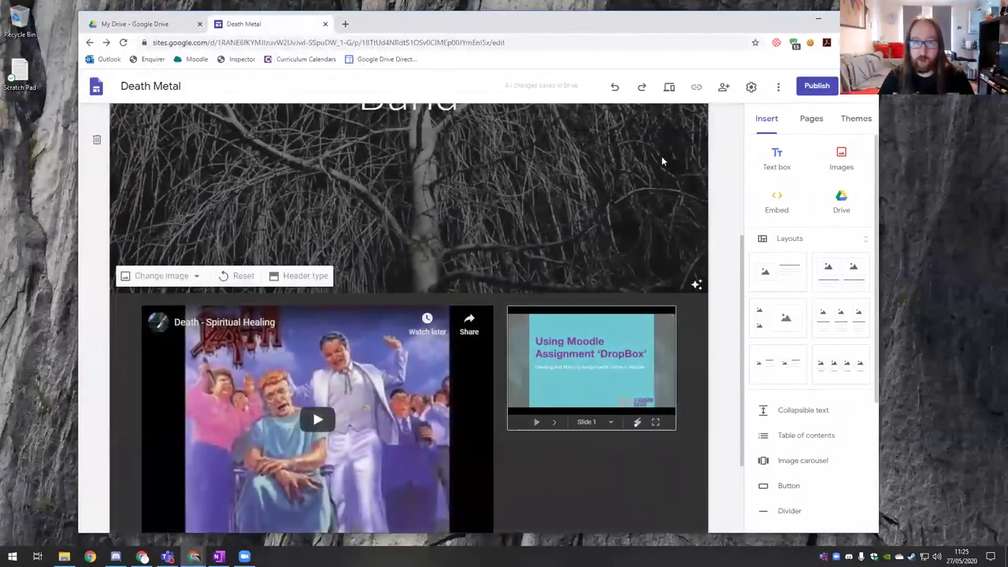
scroll(630, 138, "up", 5)
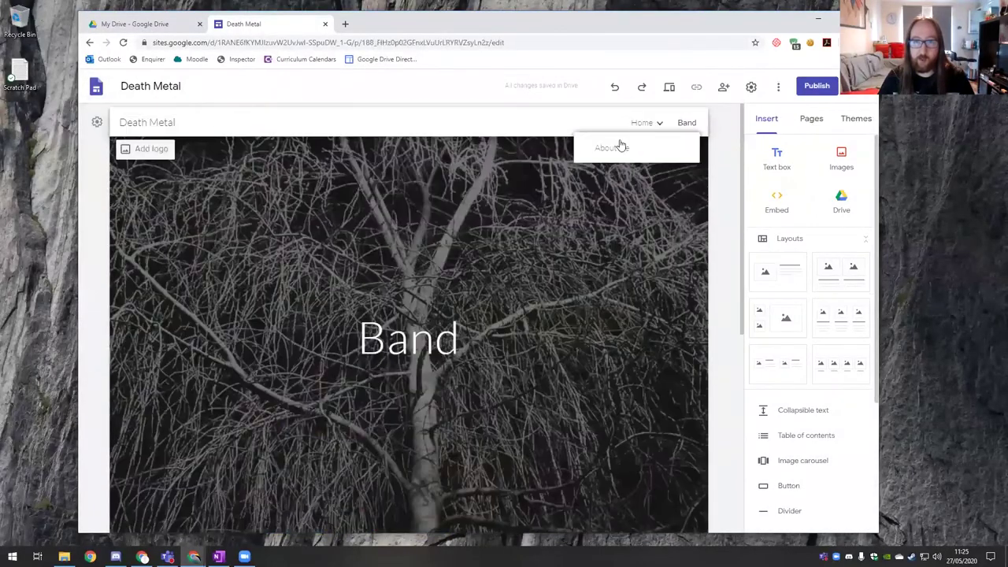
left_click(622, 145)
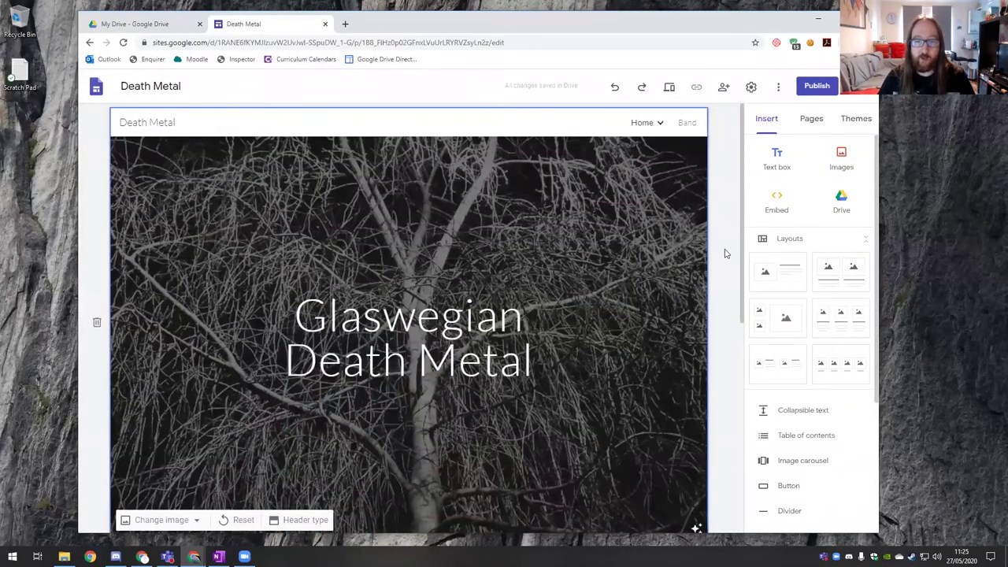
- Select the cavalry photo and choose Add alt text from its more-options menu
scroll(175, 247, "down", 6)
left_click(263, 241)
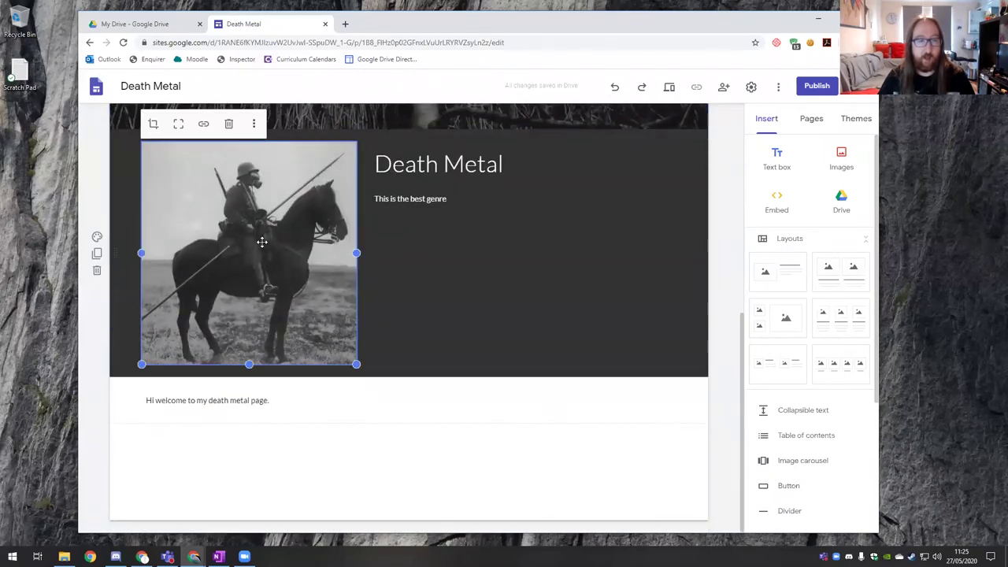
left_click(254, 123)
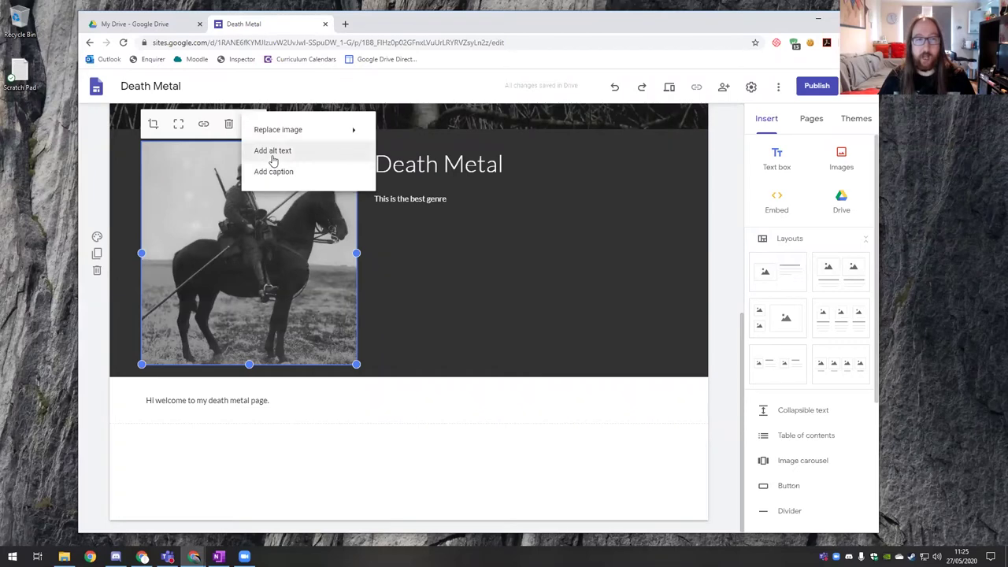
left_click(272, 151)
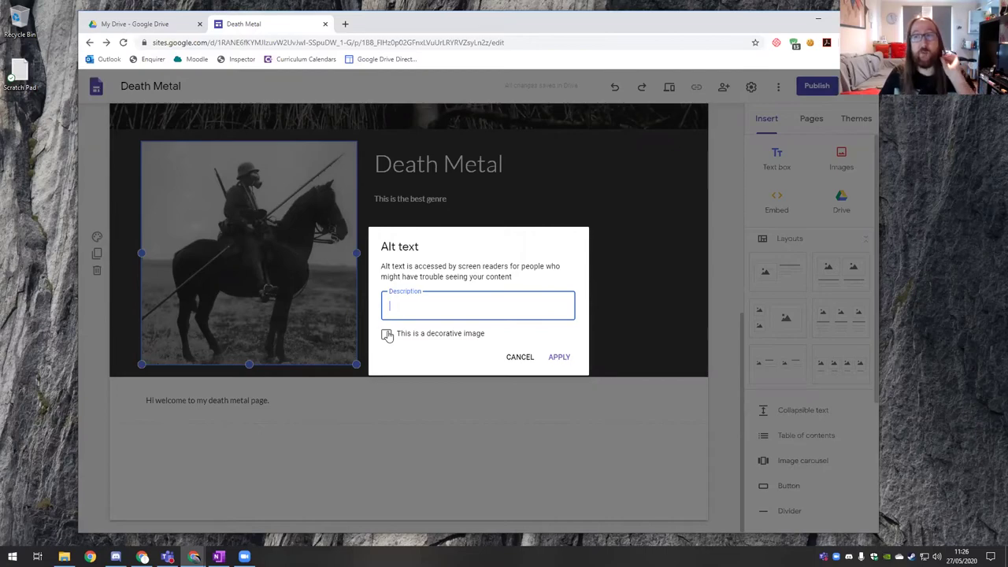
- Cancel the Alt text dialog so the cavalry photo keeps no description
left_click(517, 358)
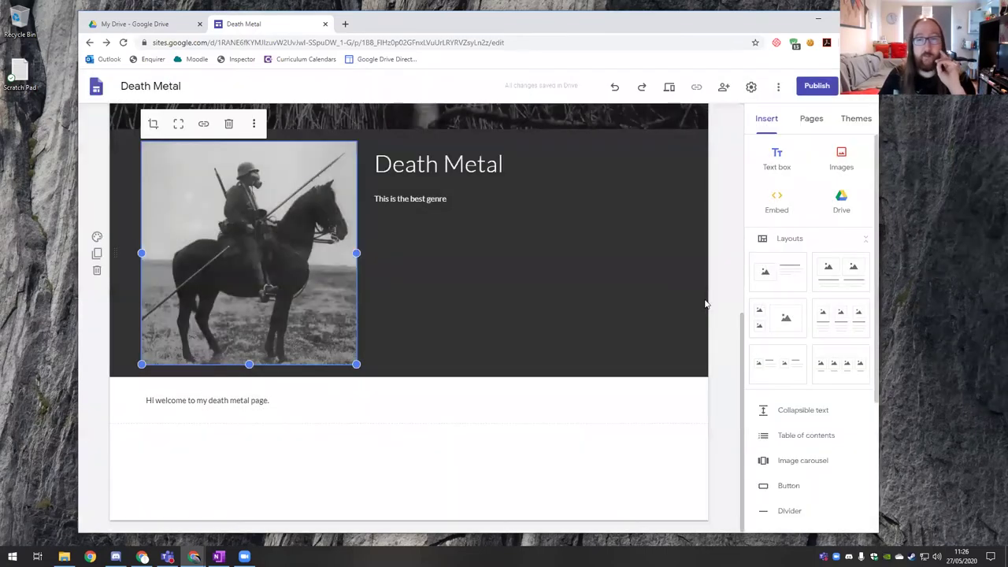
scroll(746, 243, "up", 3)
scroll(715, 247, "up", 3)
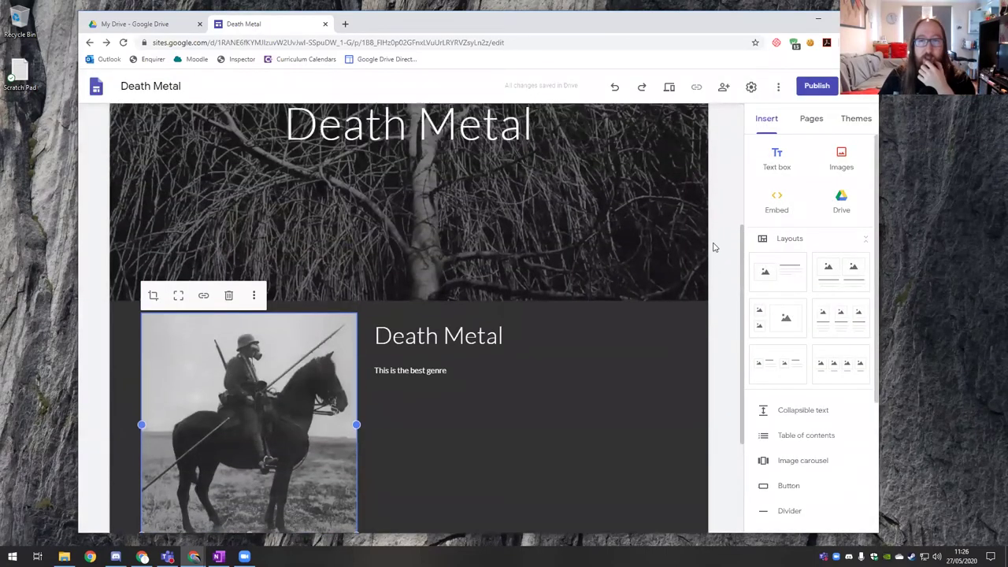
scroll(716, 246, "down", 4)
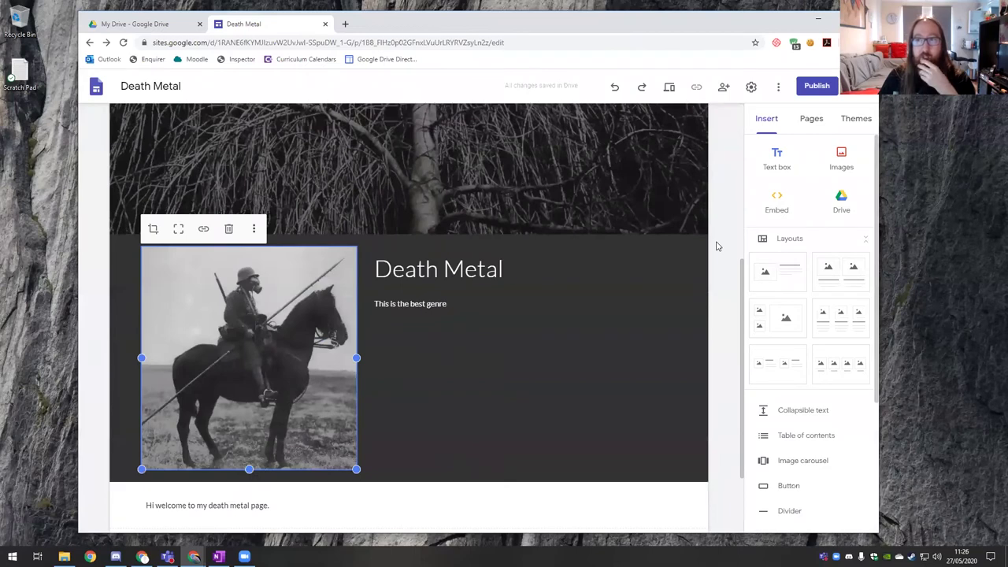
scroll(728, 268, "down", 1)
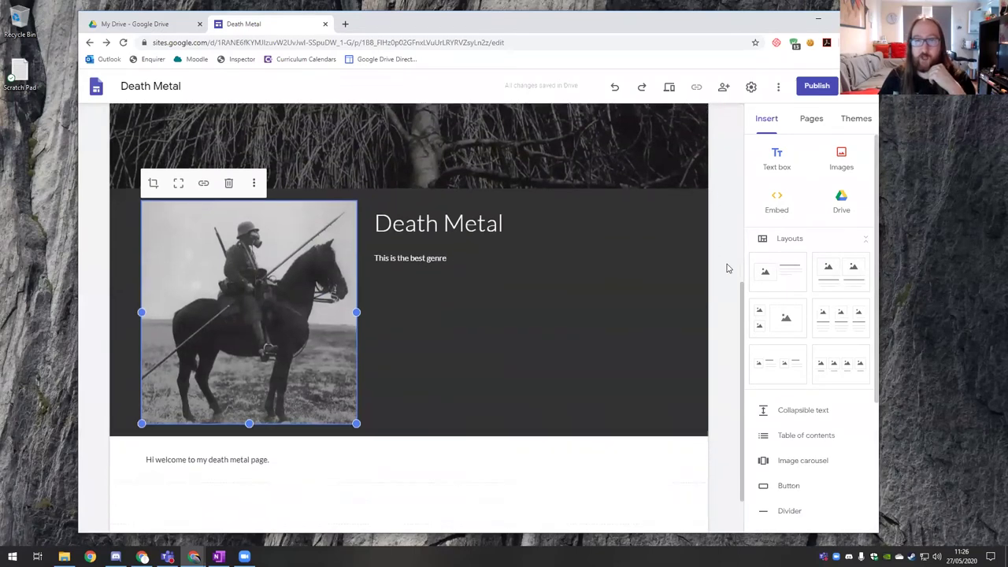
scroll(727, 266, "down", 1)
scroll(725, 265, "up", 2)
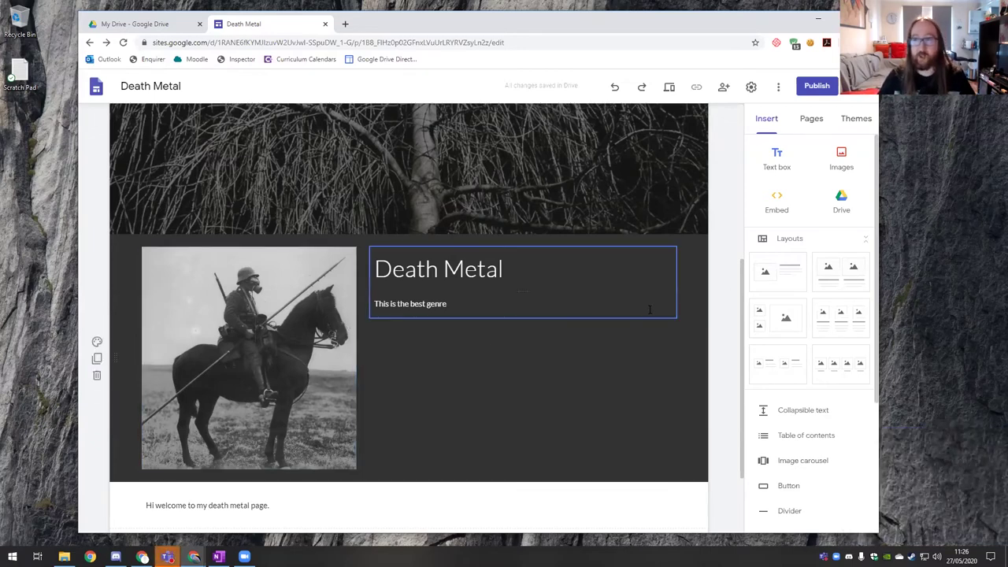
scroll(719, 272, "down", 1)
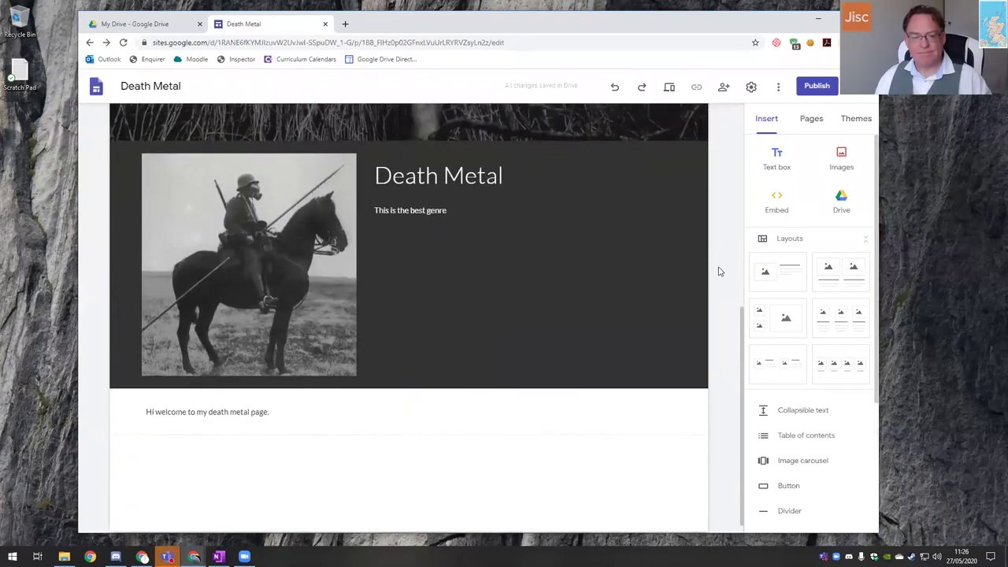
scroll(719, 272, "up", 4)
scroll(719, 271, "down", 1)
scroll(718, 270, "up", 3)
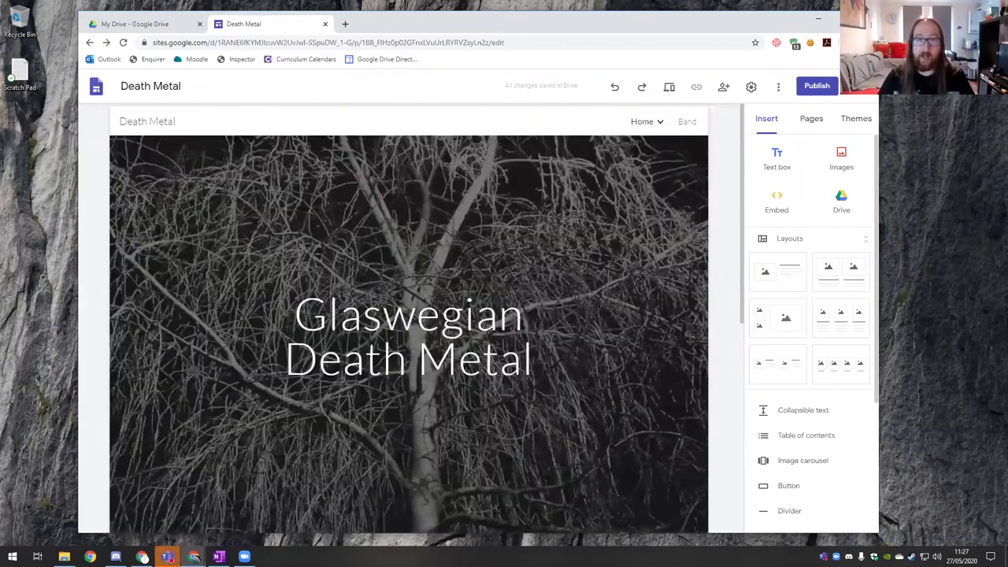
scroll(490, 365, "down", 3)
scroll(490, 365, "down", 2)
- Change the Death Metal text box beside the soldier photo from Title to Heading style
left_click(465, 362)
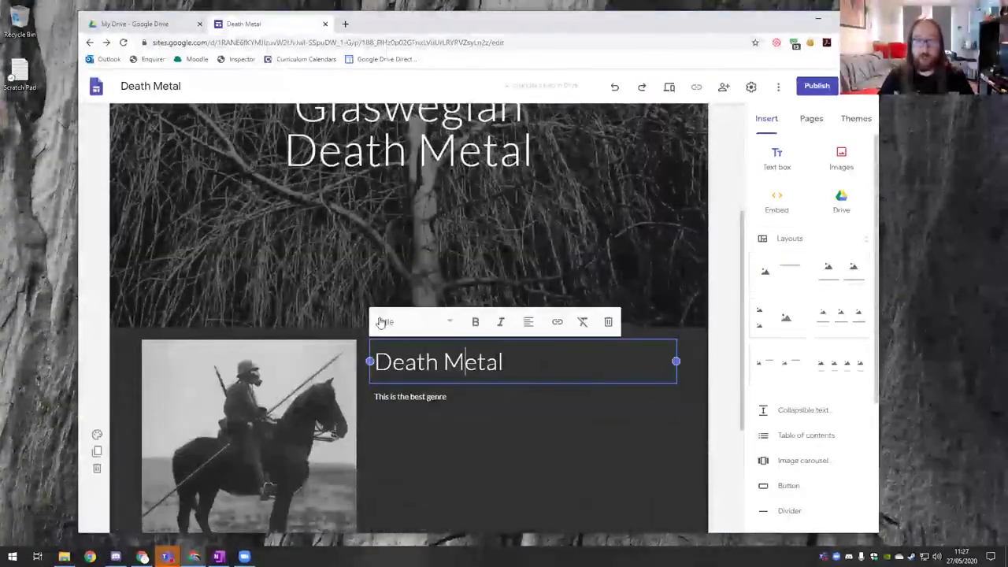
left_click(427, 323)
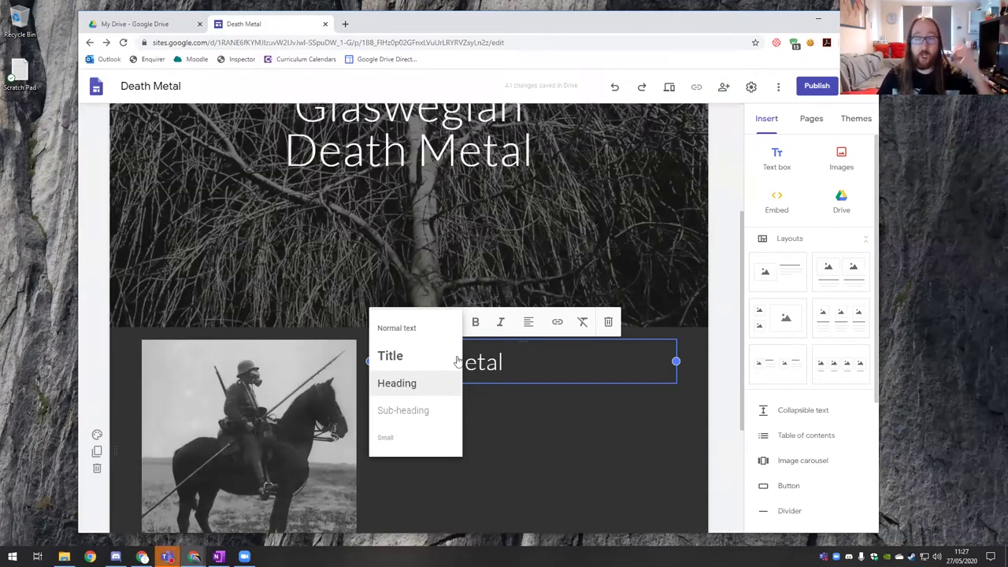
left_click(720, 260)
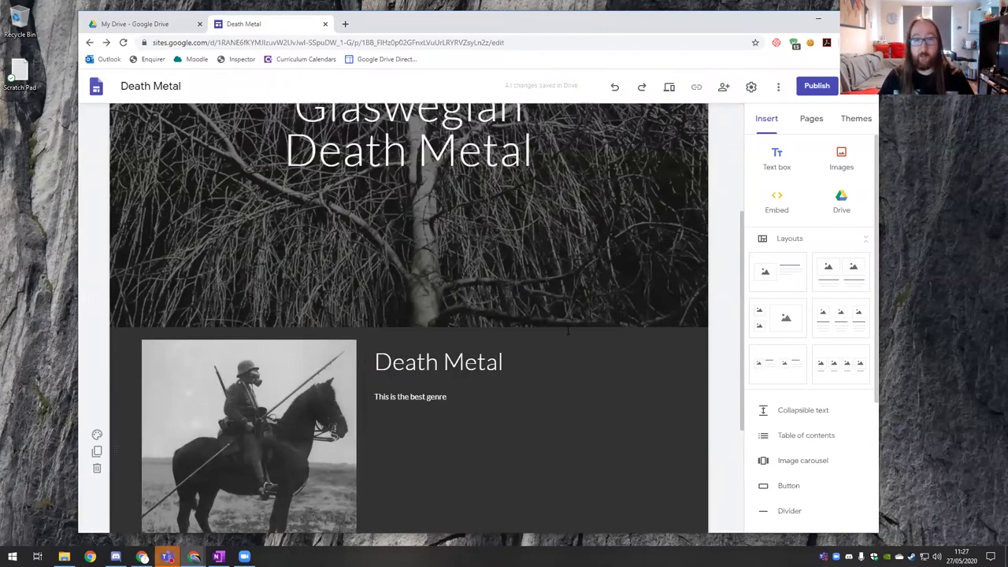
left_click(466, 363)
left_click(416, 324)
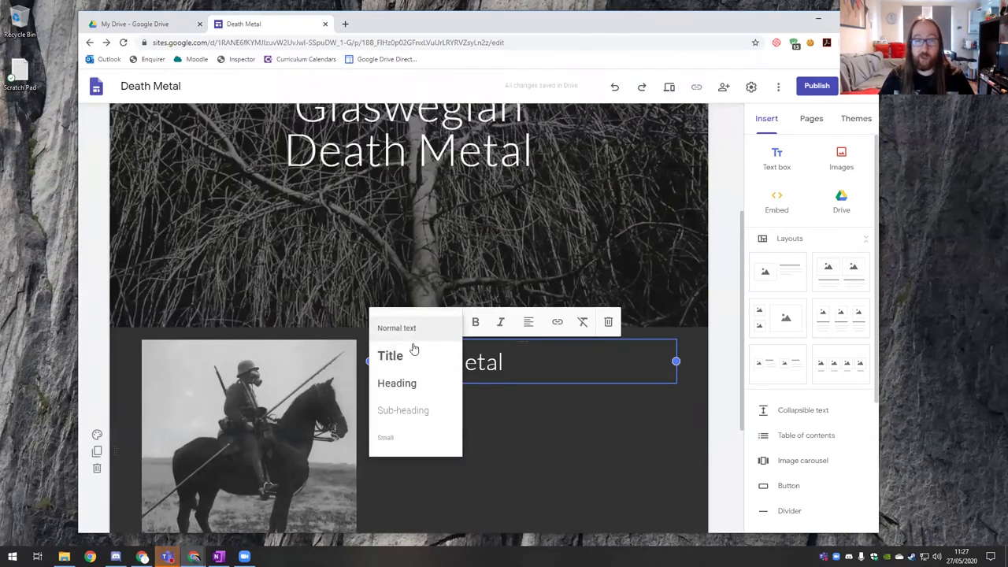
left_click(407, 383)
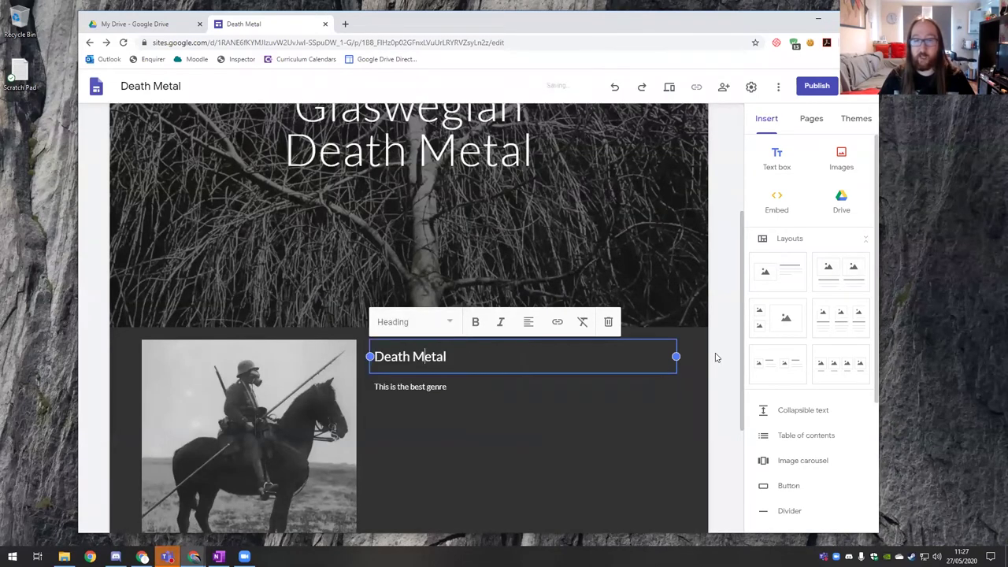
left_click(717, 353)
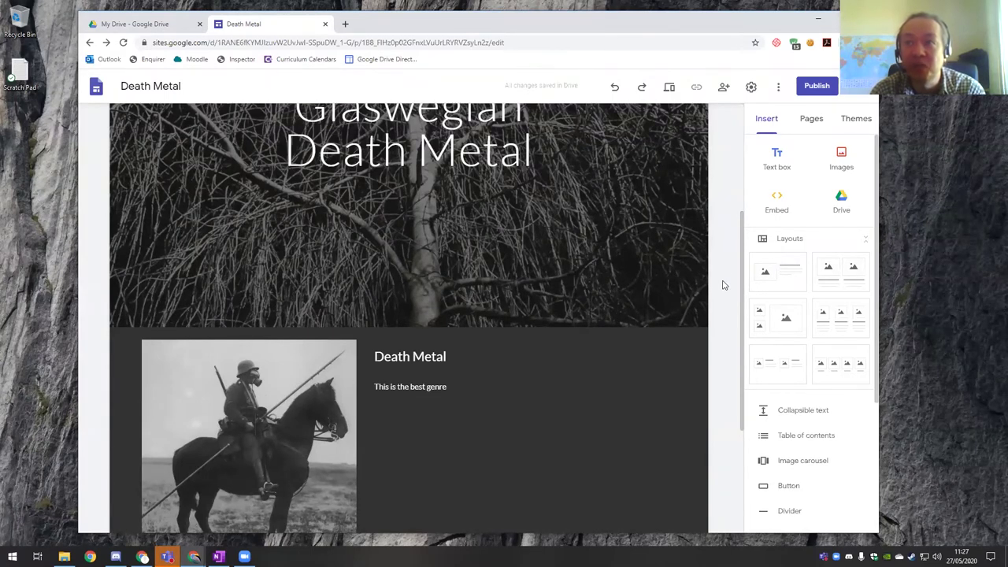
left_click(346, 25)
- Load sites.google.com in the new tab and close the classic Sites page
type("site")
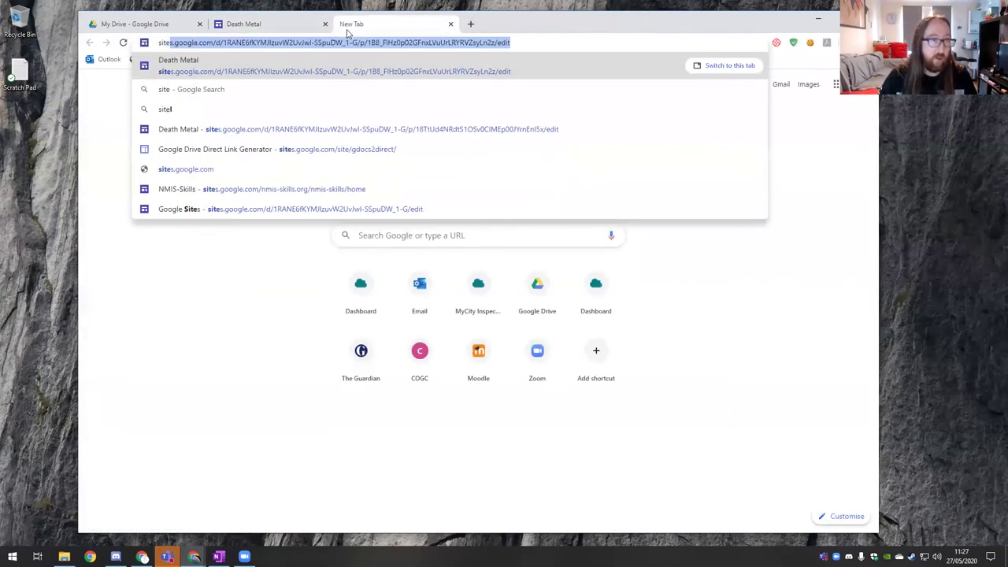
key("Up")
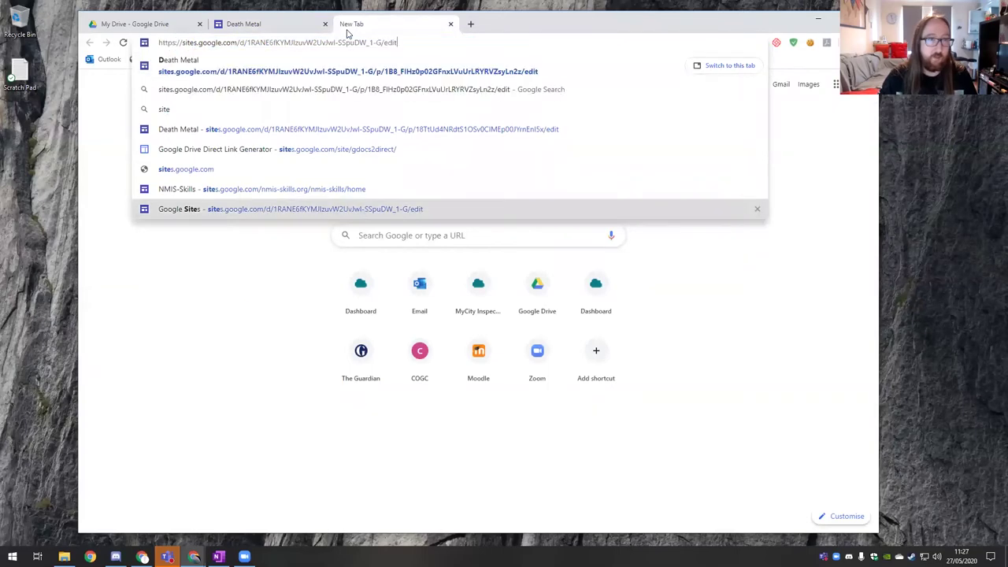
left_click_drag(420, 39, 241, 46)
key("BackSpace")
key("Return")
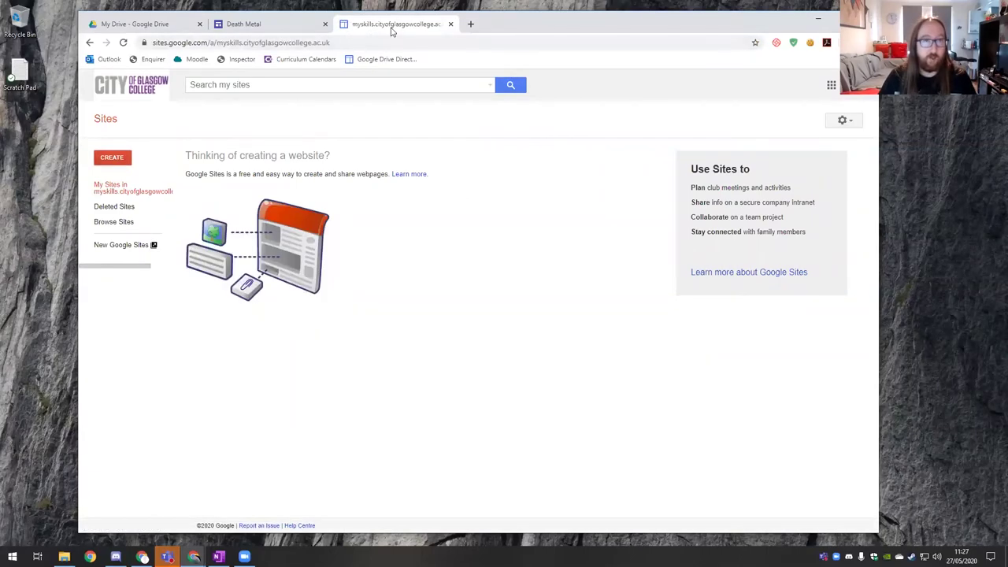
key("ctrl+w")
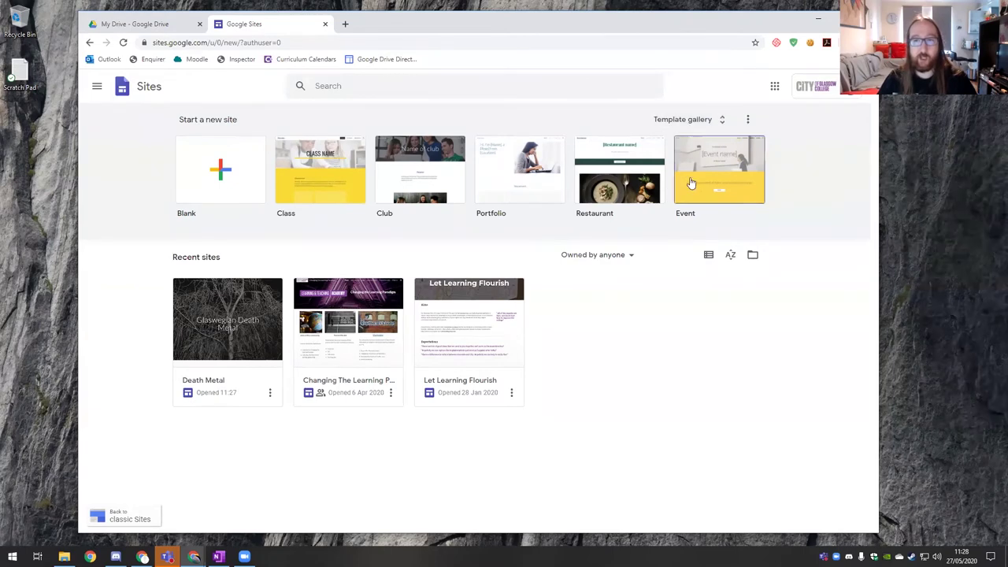
- Create a new site from the Club template in the Template gallery
left_click(700, 120)
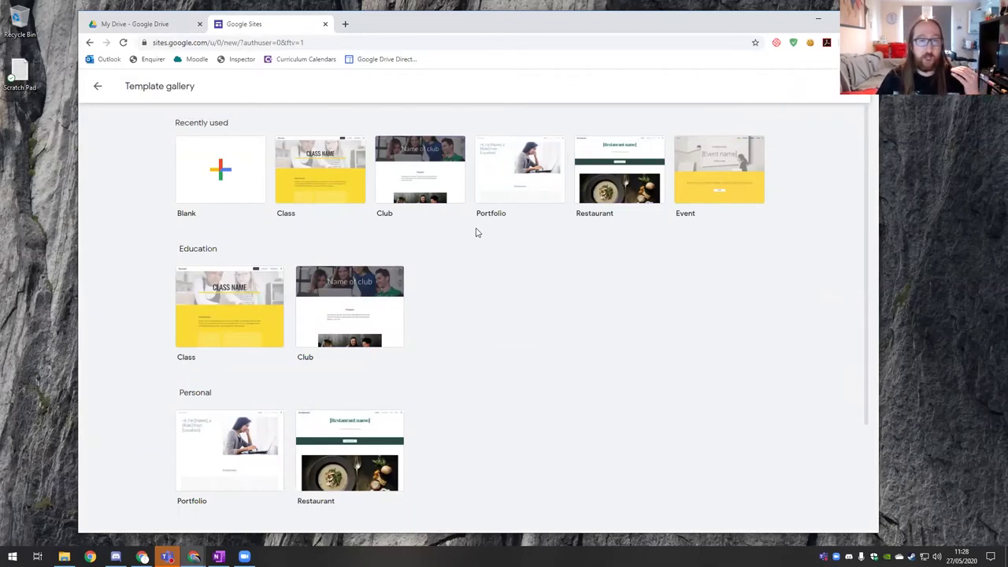
left_click(484, 306)
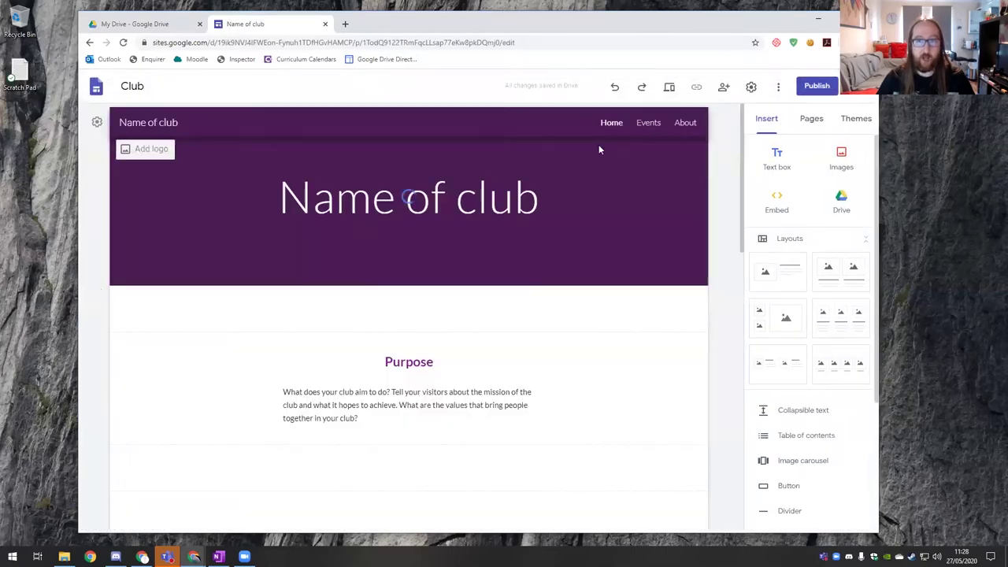
- Scroll through the new Club site's home page
scroll(661, 327, "down", 3)
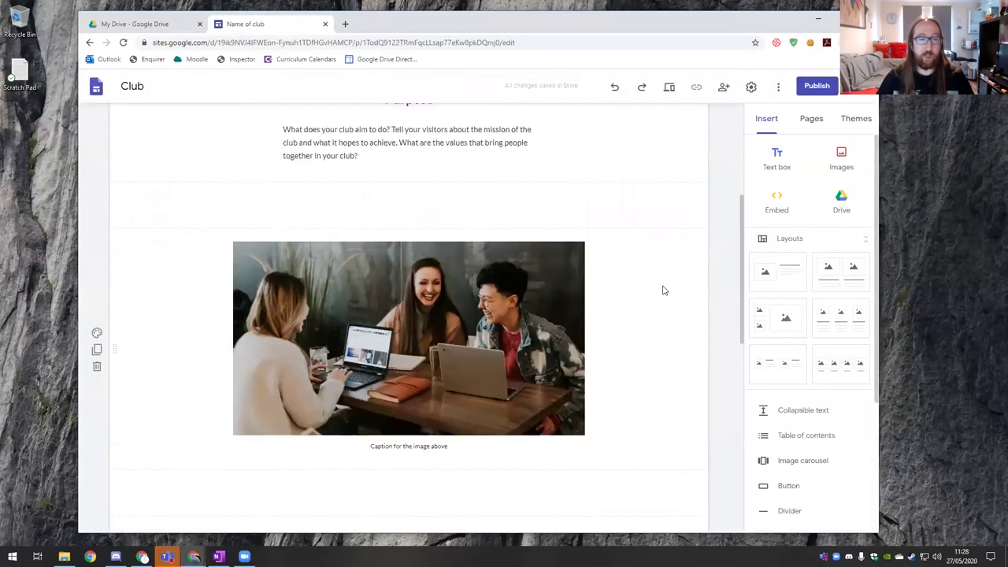
scroll(374, 315, "down", 1)
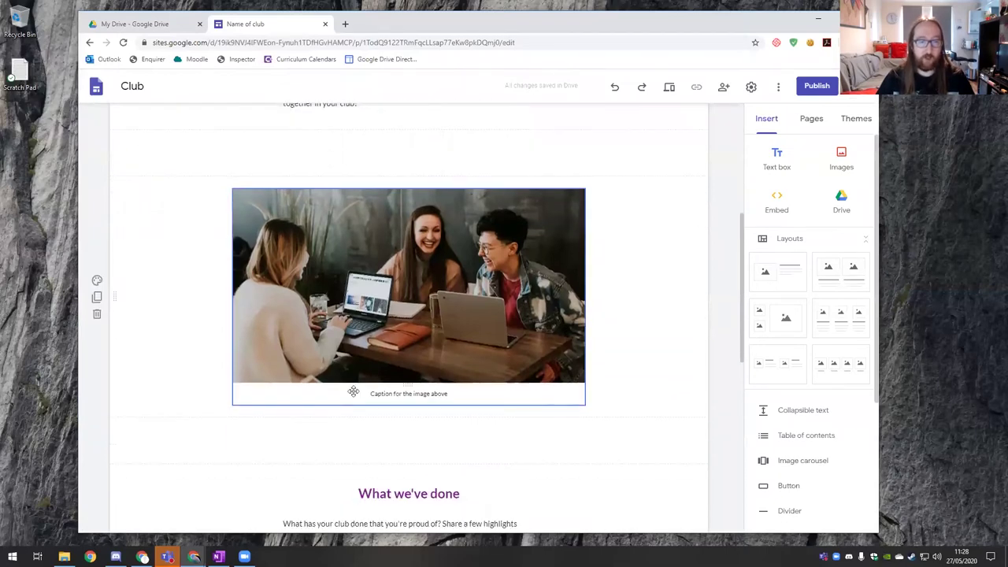
scroll(478, 396, "down", 5)
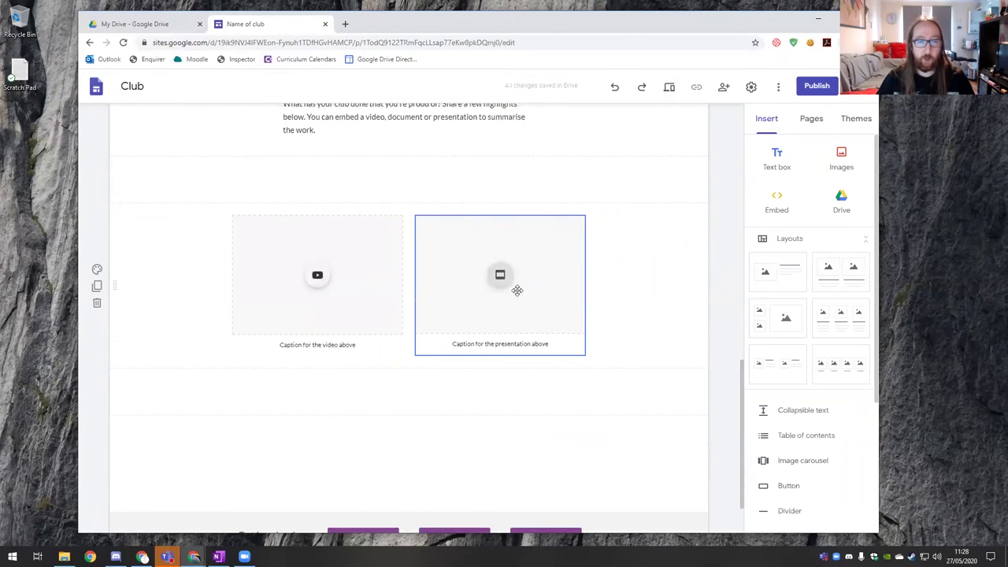
scroll(682, 356, "down", 1)
scroll(689, 367, "down", 1)
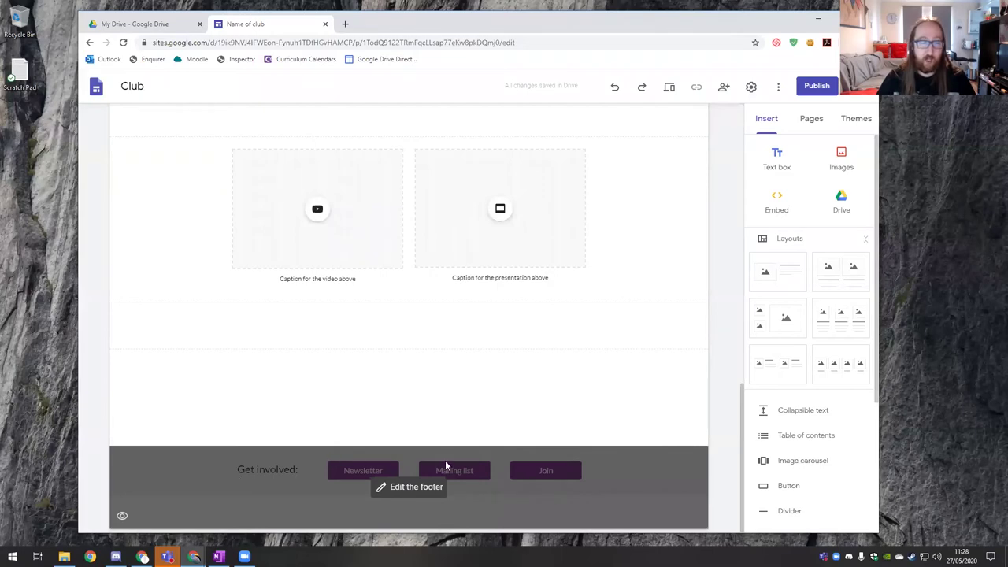
scroll(717, 323, "up", 15)
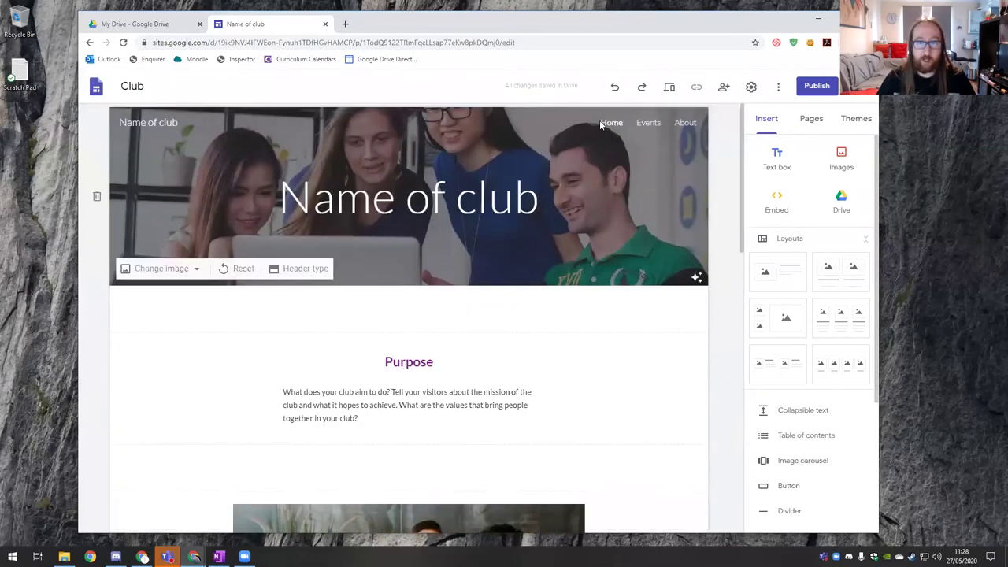
- Look over the Club Events page, then reopen the Death Metal site from the Sites home
left_click(648, 125)
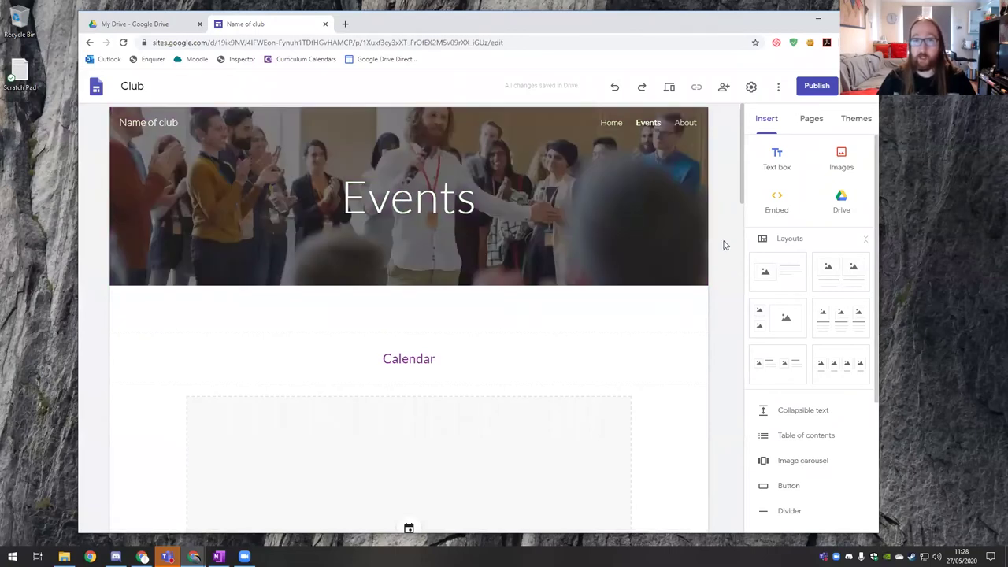
scroll(725, 245, "down", 12)
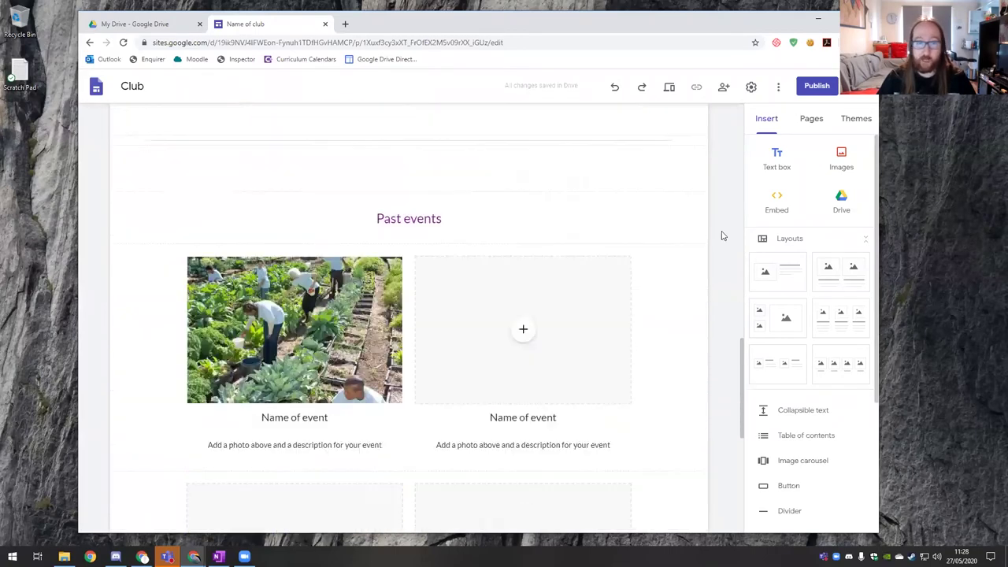
scroll(723, 238, "up", 6)
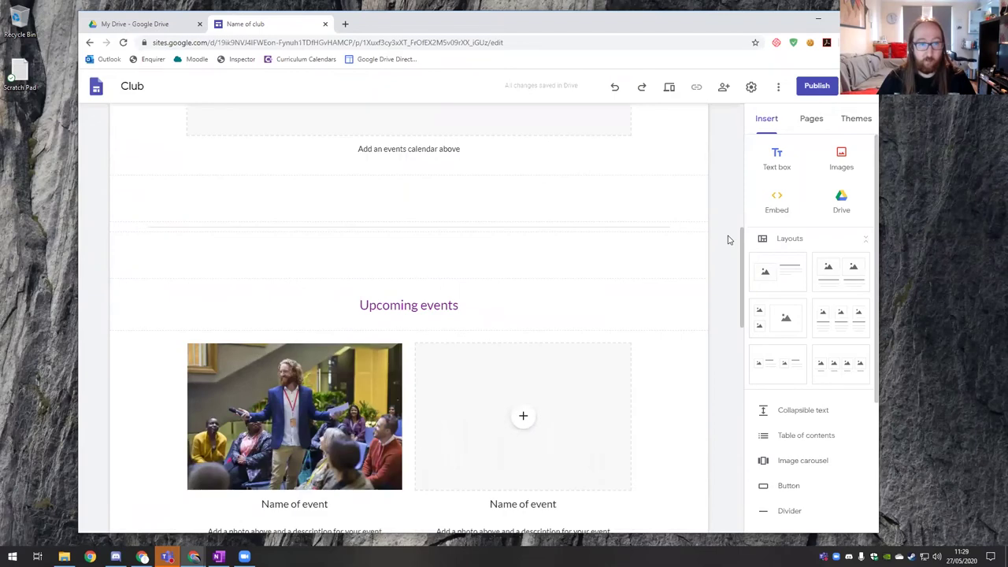
scroll(728, 240, "up", 7)
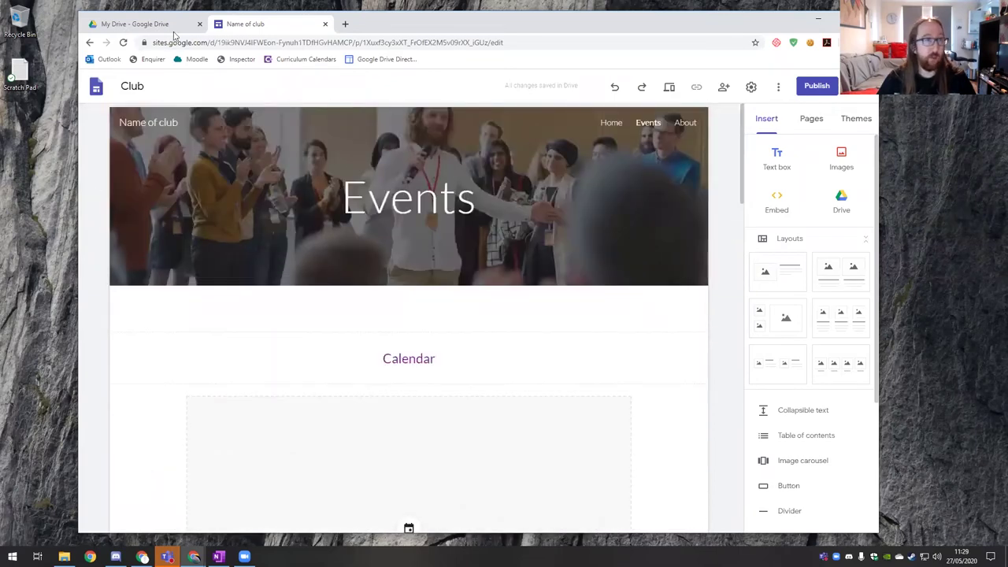
left_click(97, 85)
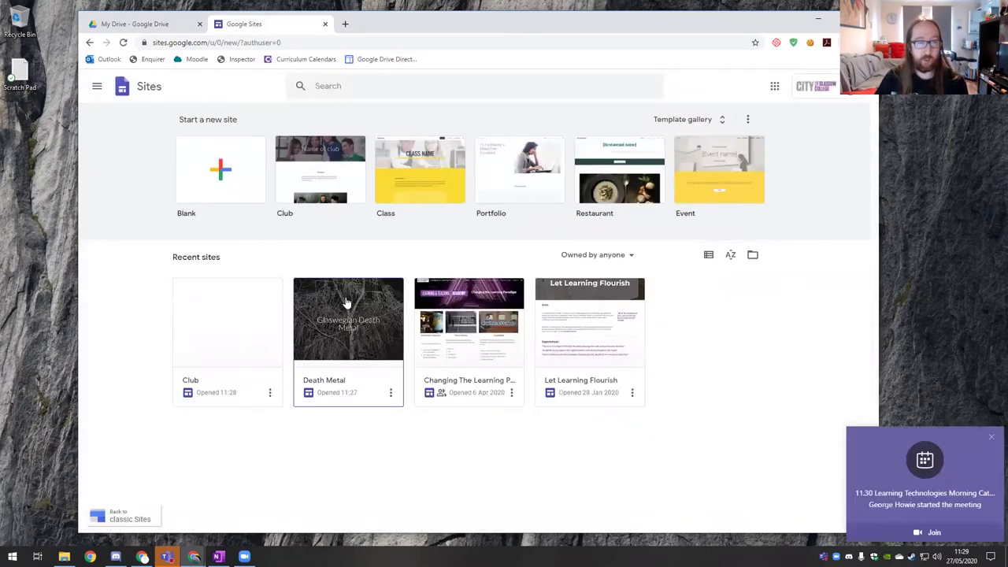
left_click(346, 303)
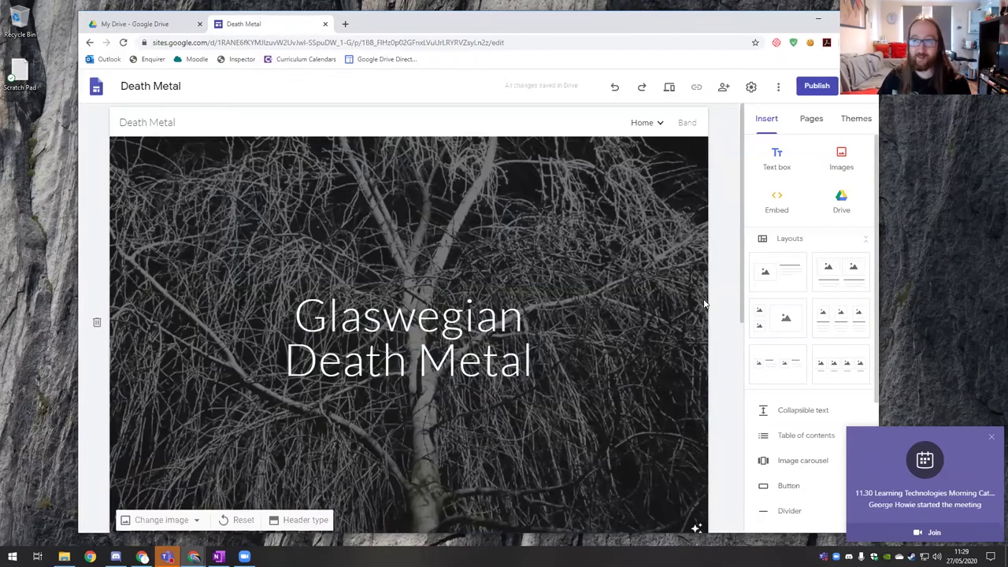
- Scroll through the Death Metal Home page past the 'Glaswegian Death Metal' cover and back
scroll(709, 306, "down", 2)
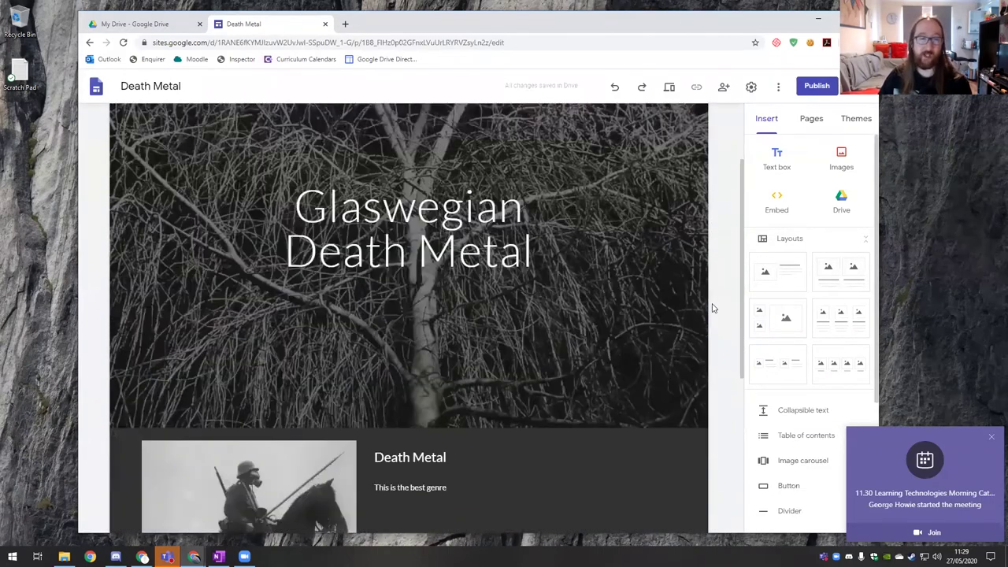
scroll(682, 269, "down", 2)
scroll(730, 292, "up", 2)
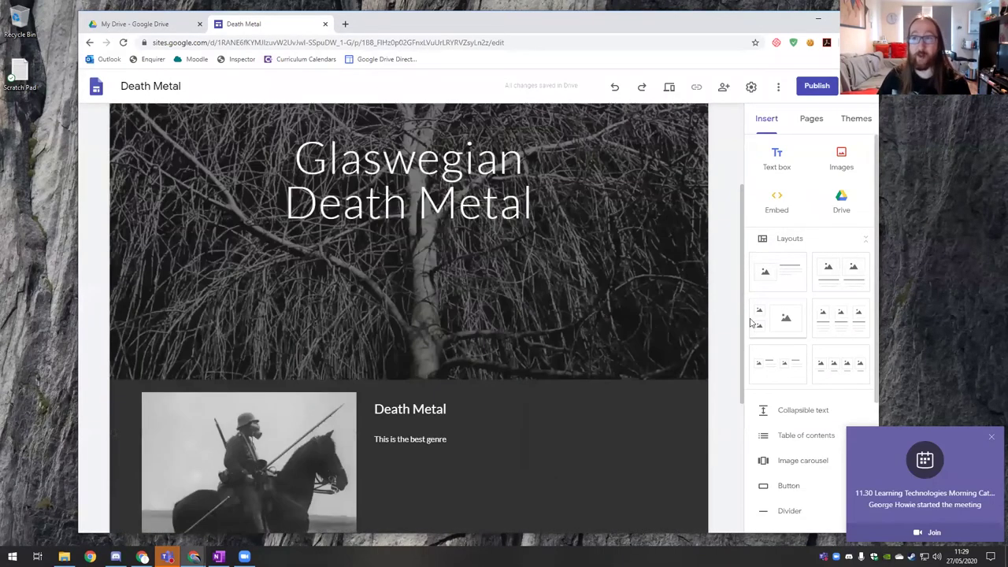
scroll(669, 289, "up", 2)
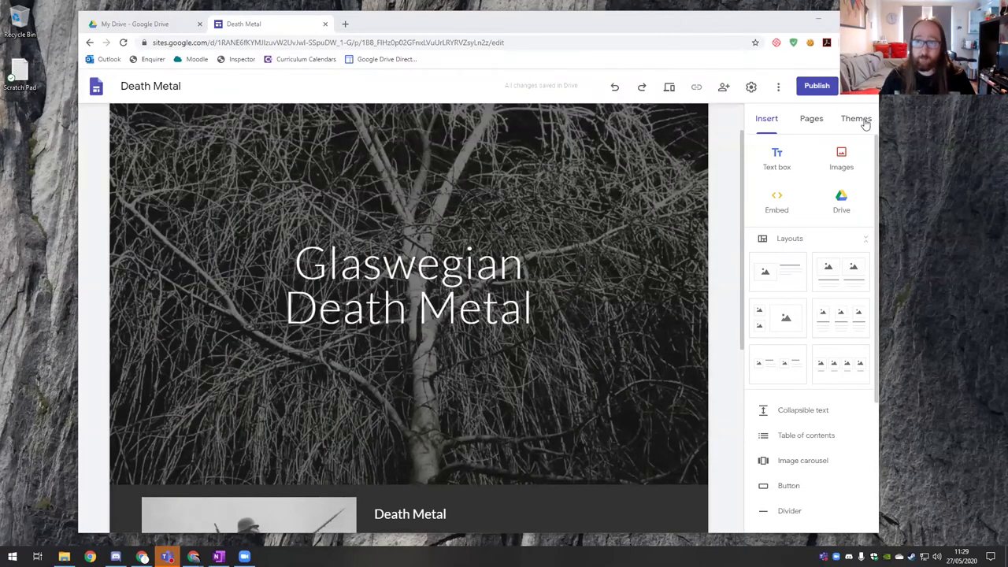
- Open publishing and the who-can-view settings for the Death Metal site, then cancel without publishing
left_click(816, 86)
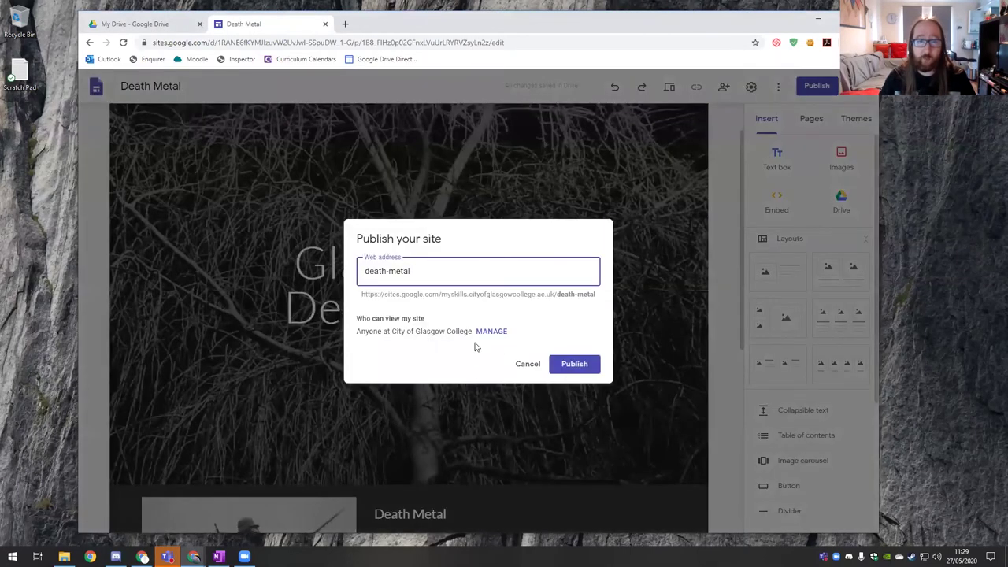
left_click(482, 332)
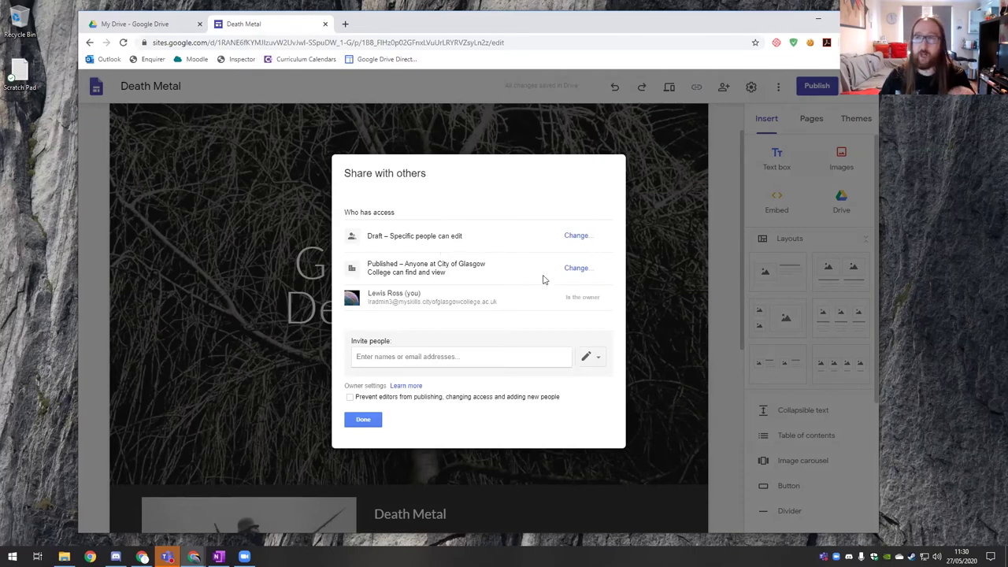
left_click(372, 418)
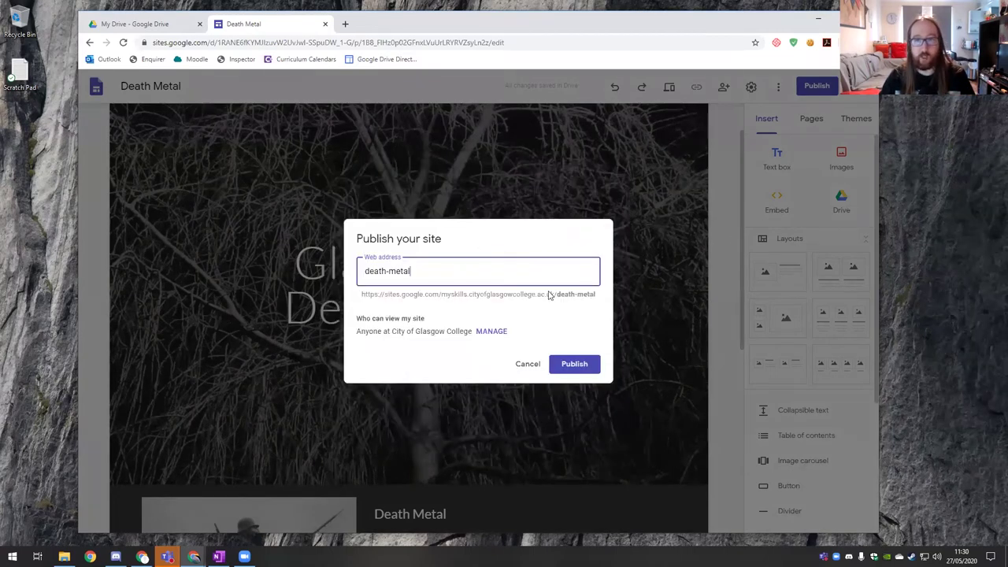
left_click(521, 365)
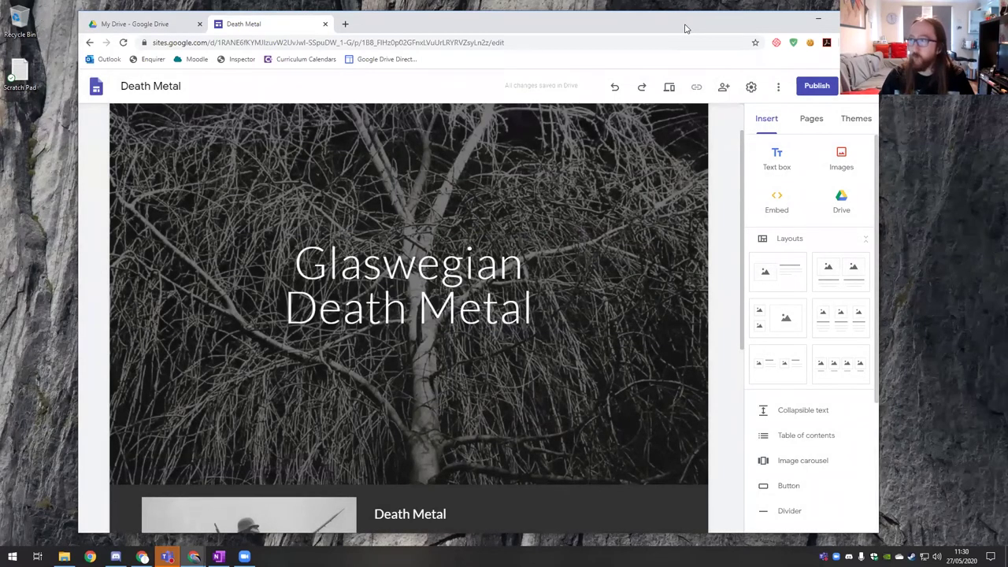
- Minimise the Sites editor and switch to the window showing offsiteready.com/home
left_click(817, 17)
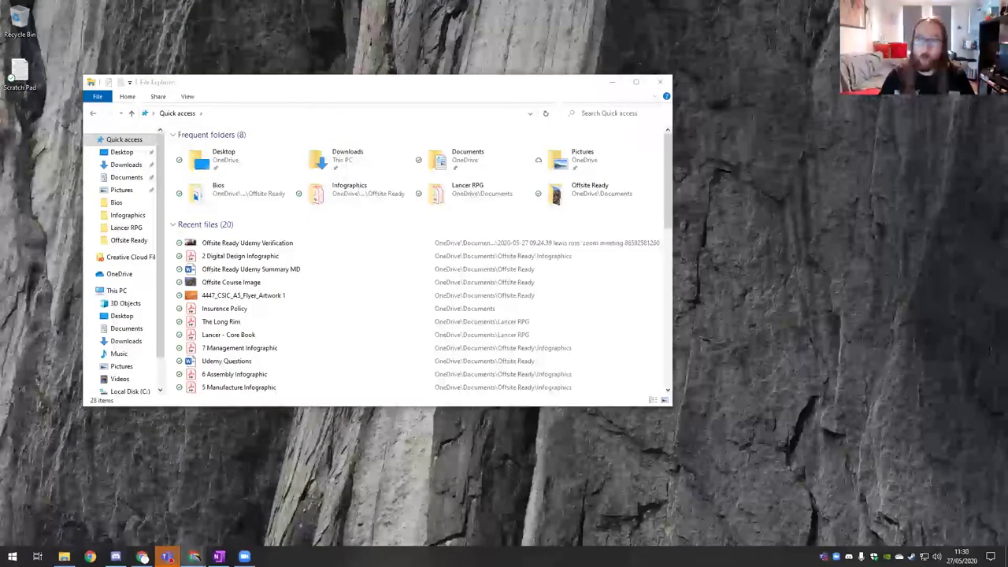
key("alt+Tab")
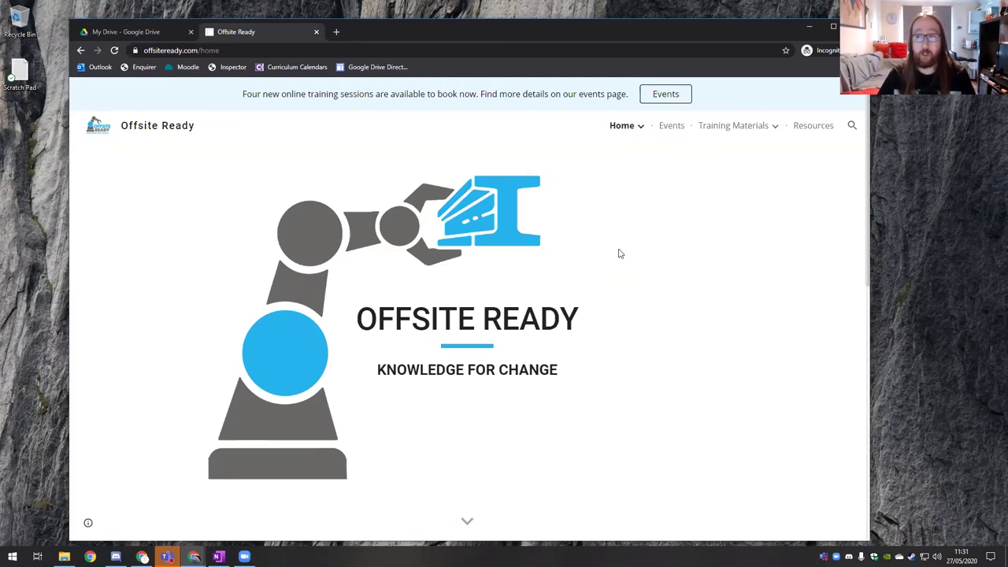
- Open the Learning Materials folder in My Drive, then return to the Offsite Ready tab
left_click(129, 34)
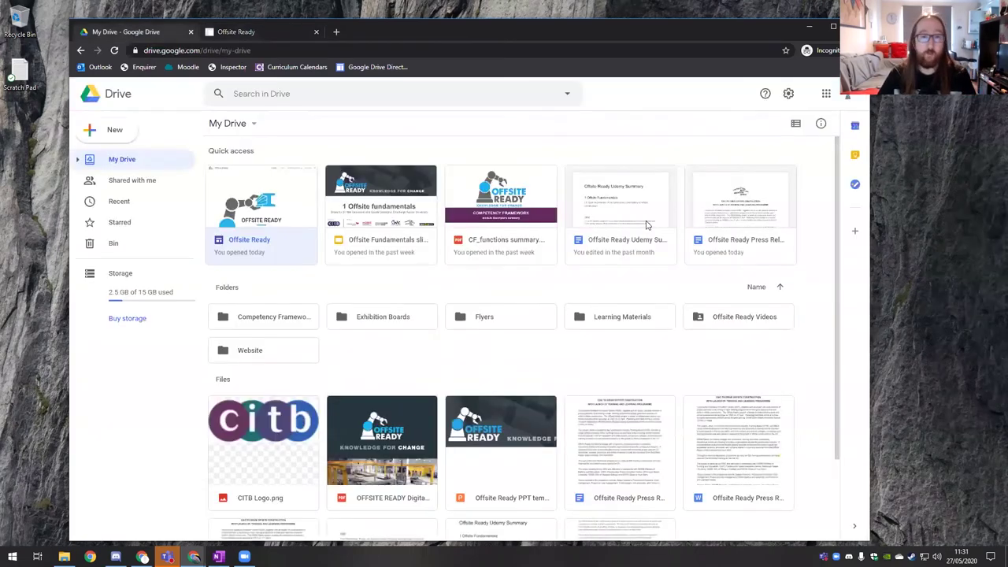
scroll(623, 266, "down", 1)
double_click(622, 264)
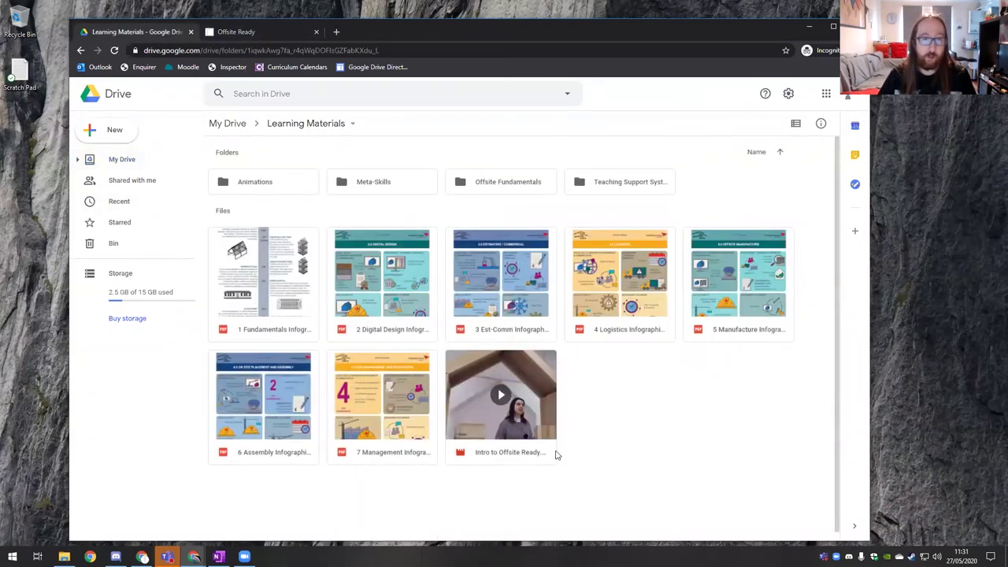
left_click(250, 34)
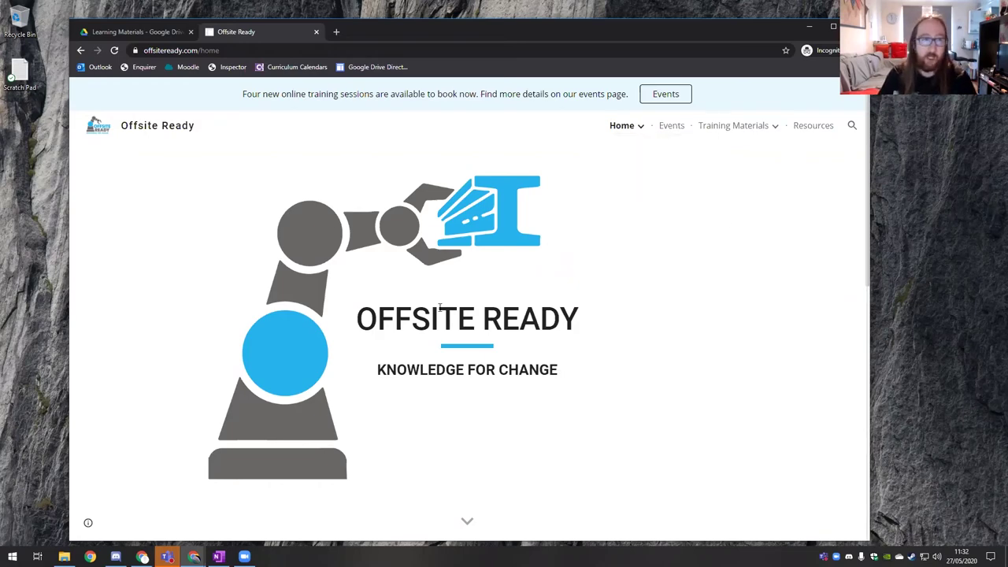
- Show and then close the Training Materials module list on the home page
scroll(696, 268, "down", 1)
scroll(696, 247, "up", 1)
left_click(733, 125)
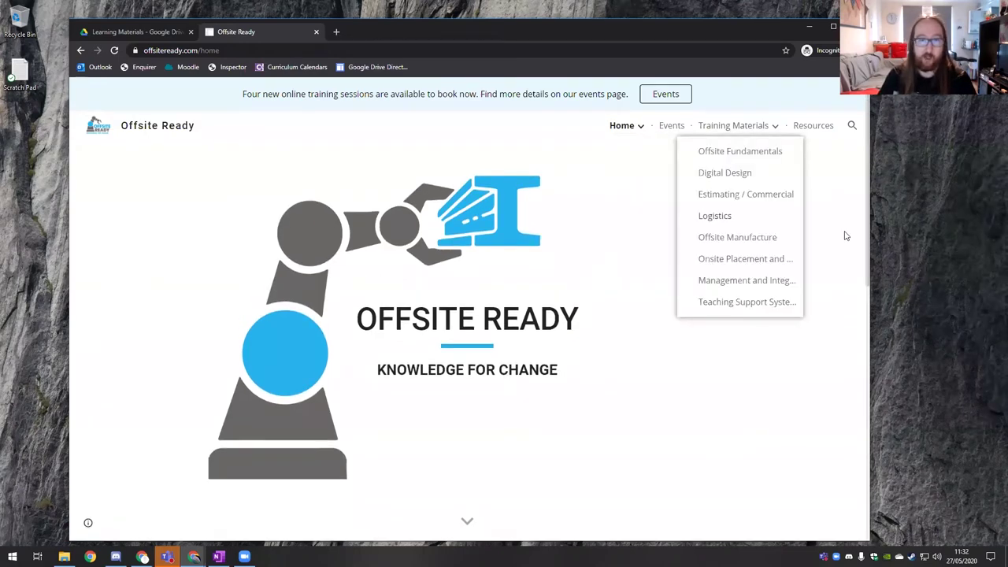
left_click(657, 355)
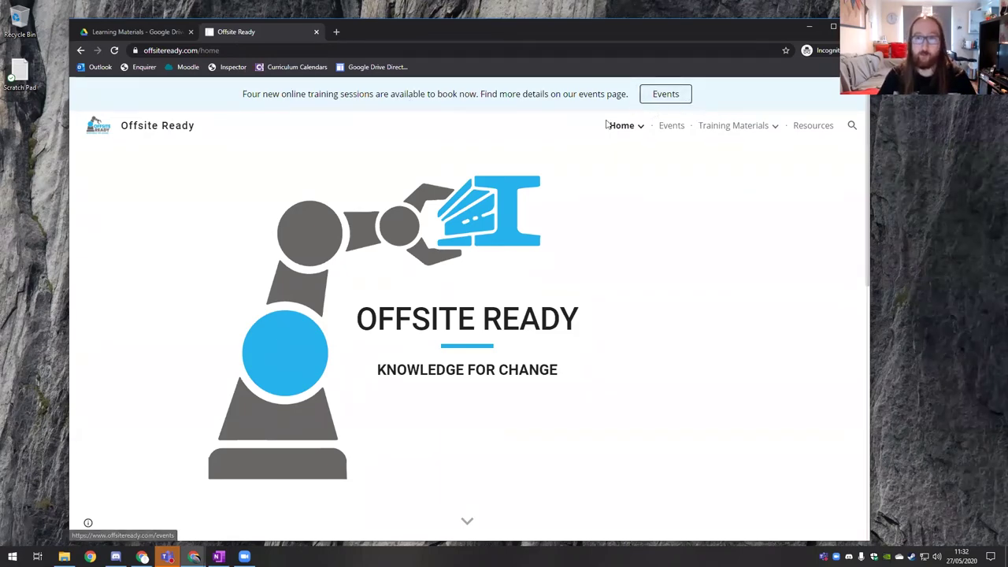
- Play the welcome video muted, skip ahead to about 1:55, then pause it
scroll(697, 285, "down", 4)
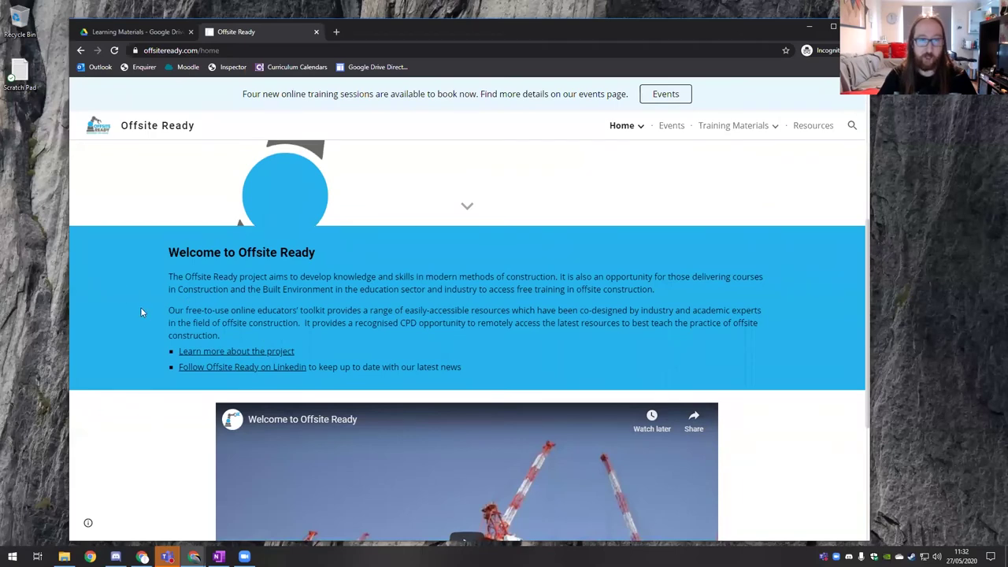
scroll(540, 293, "down", 3)
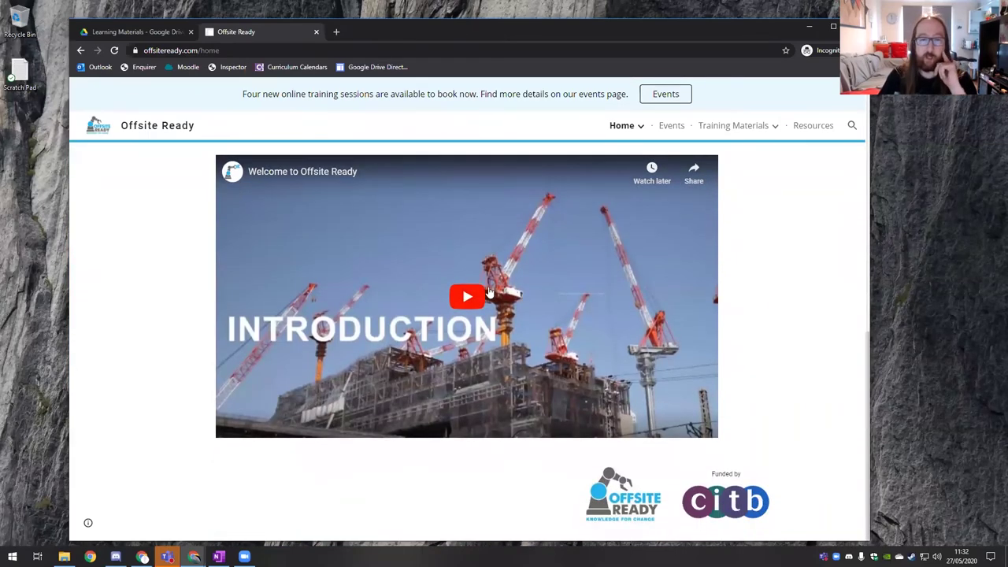
left_click(479, 296)
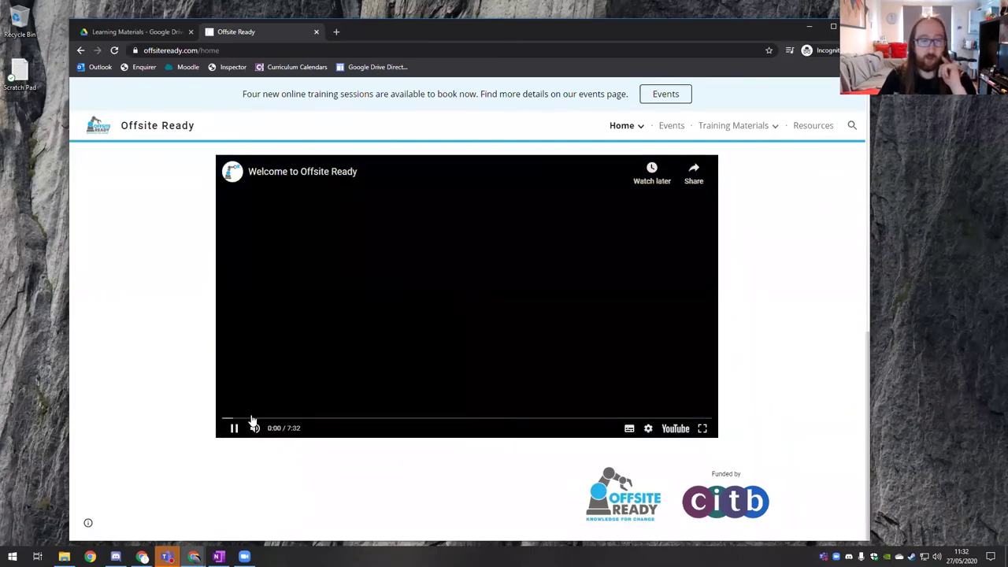
mouse_move(259, 431)
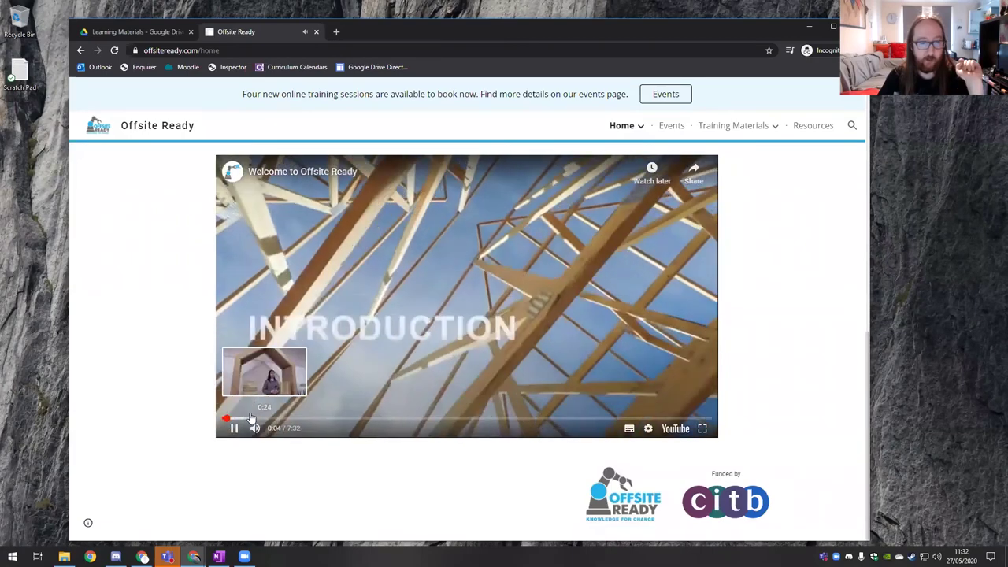
left_click(256, 428)
left_click(294, 418)
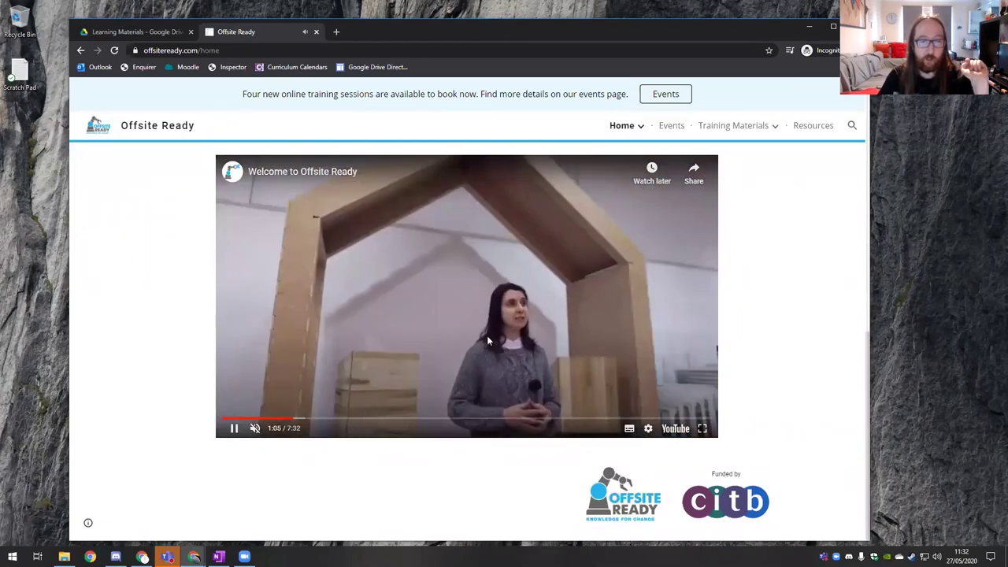
left_click(347, 418)
left_click(568, 290)
- Go to the Events page listing the four online training sessions
scroll(819, 287, "up", 5)
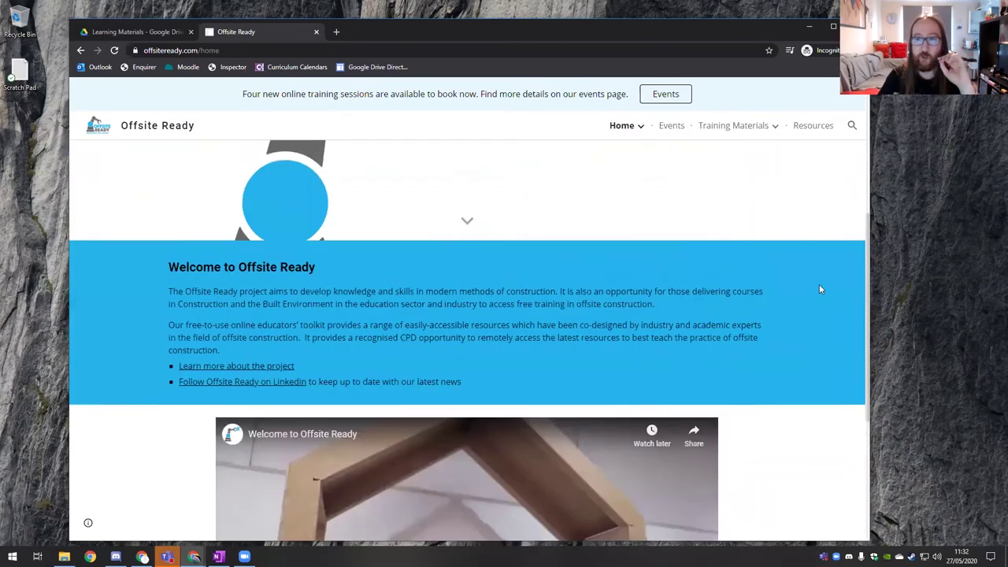
scroll(814, 293, "up", 2)
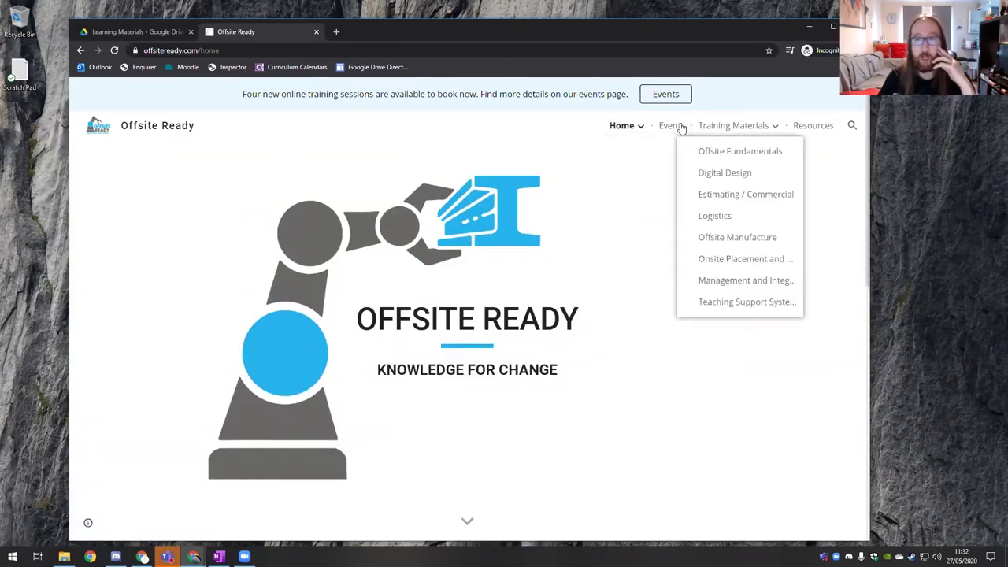
left_click(675, 128)
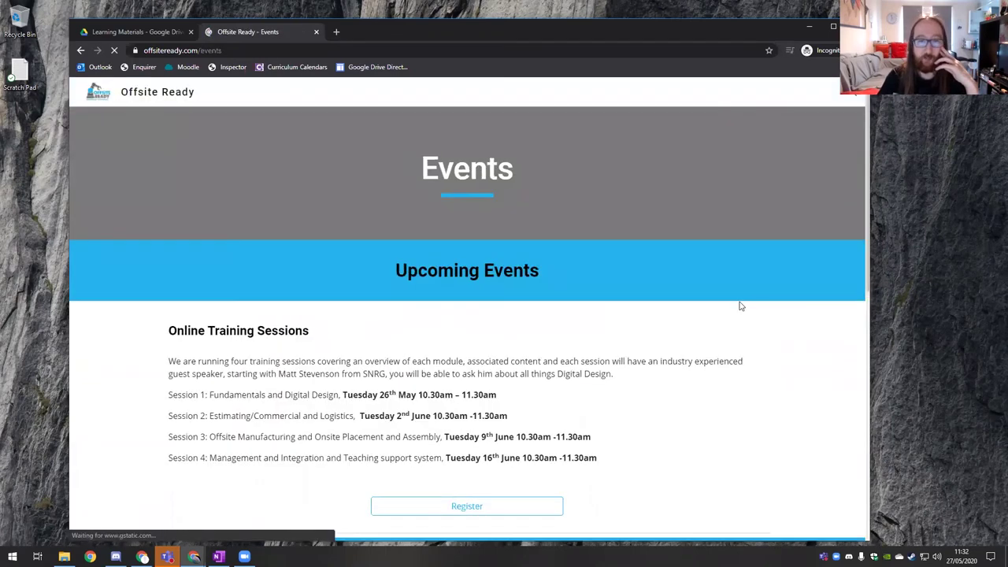
- Open the Offsite Fundamentals page from the Training Materials dropdown
scroll(740, 306, "down", 2)
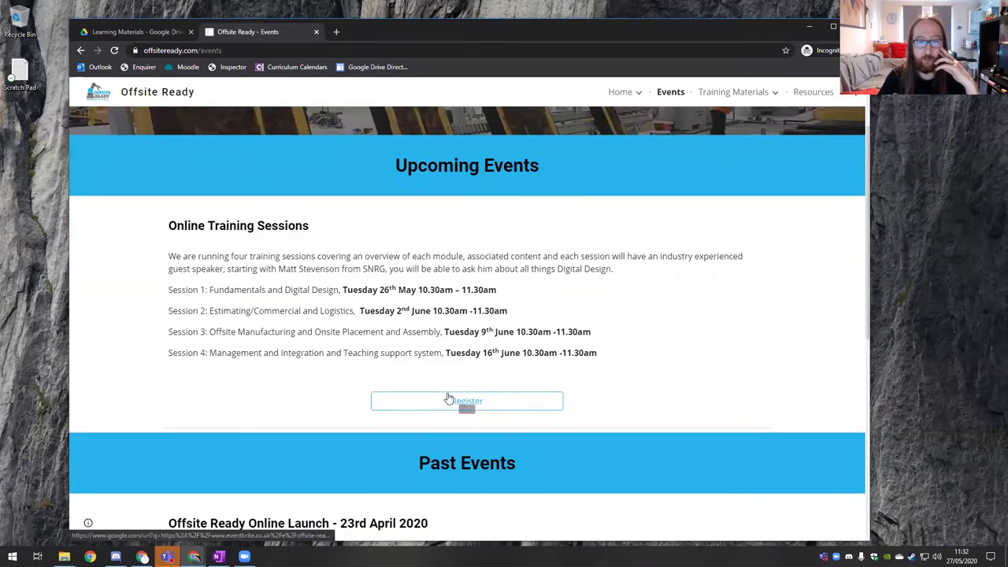
scroll(603, 293, "up", 1)
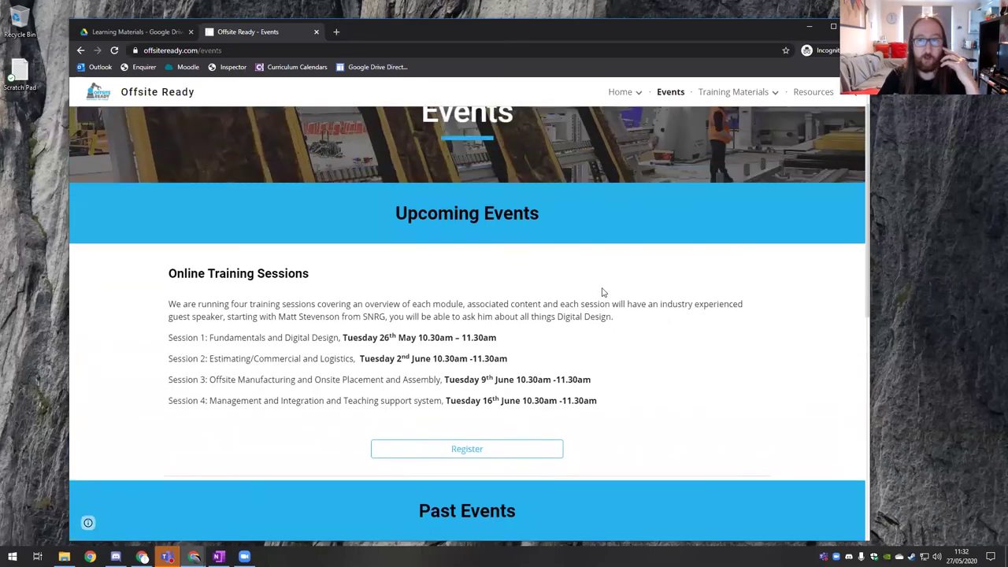
scroll(603, 293, "up", 1)
mouse_move(738, 93)
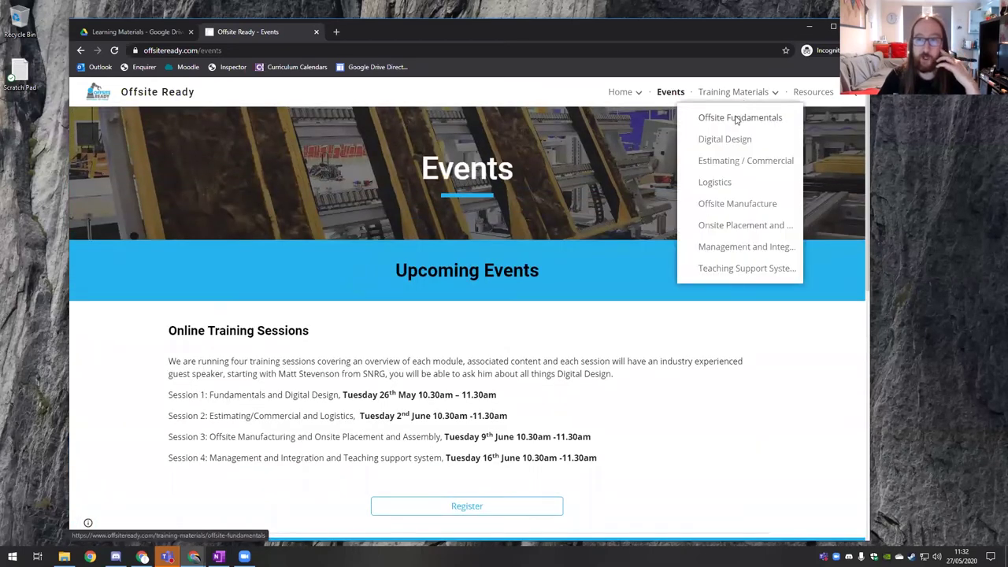
left_click(737, 118)
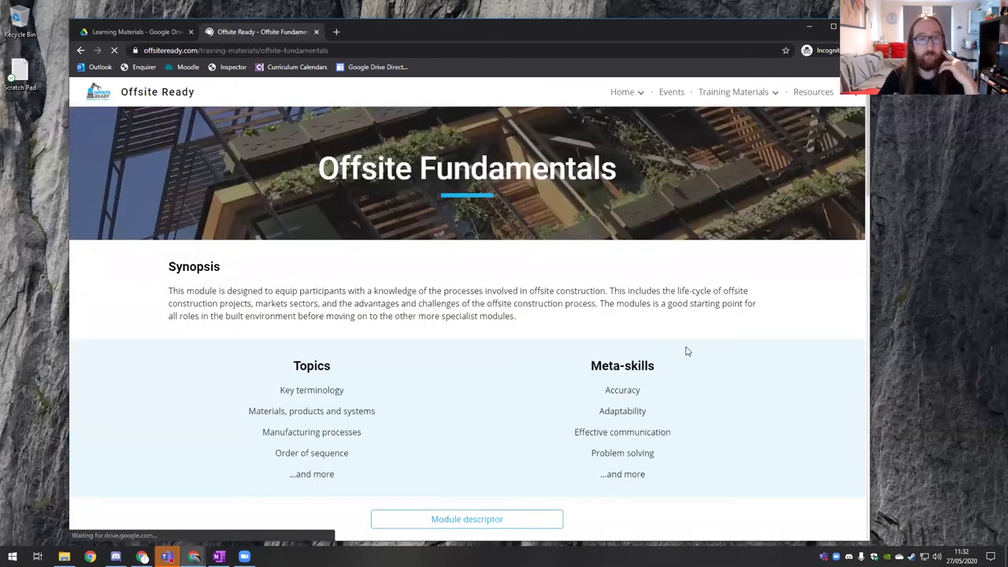
- Scroll to the Learning Materials downloads and bring up the slide deck link's context menu
scroll(684, 331, "down", 2)
scroll(685, 331, "up", 1)
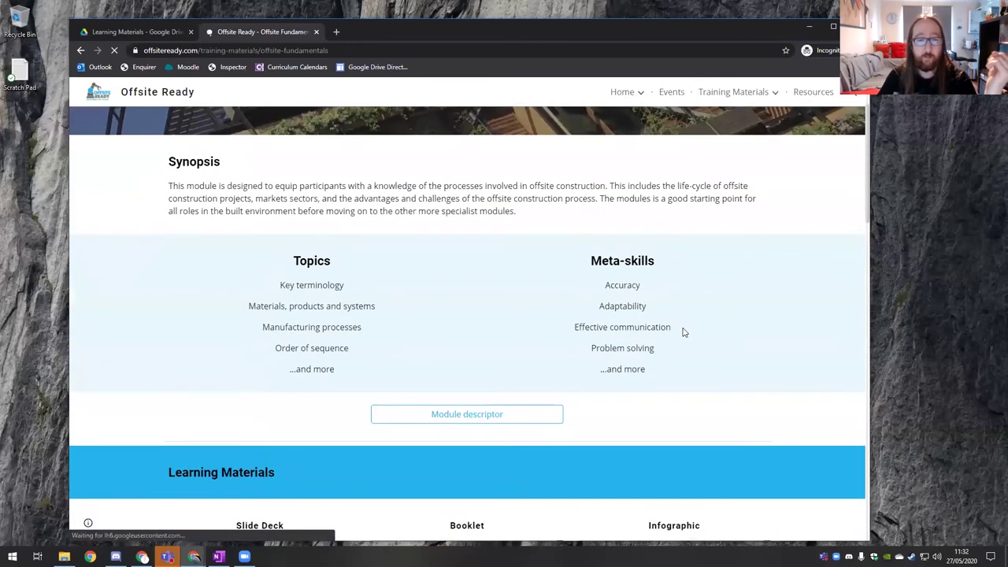
scroll(684, 332, "down", 4)
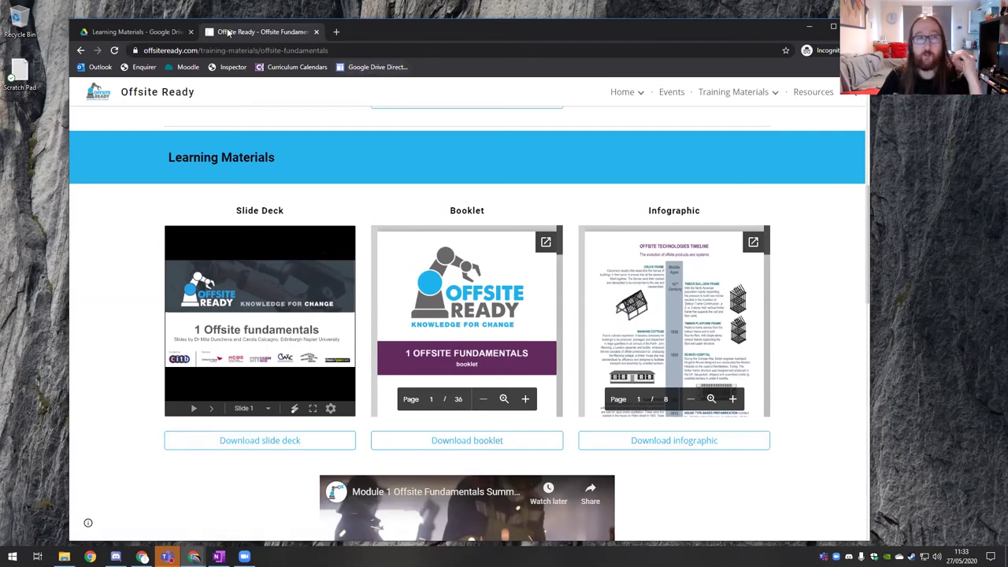
right_click(266, 440)
- Copy the slide deck download link and paste it into a new tab
left_click(333, 500)
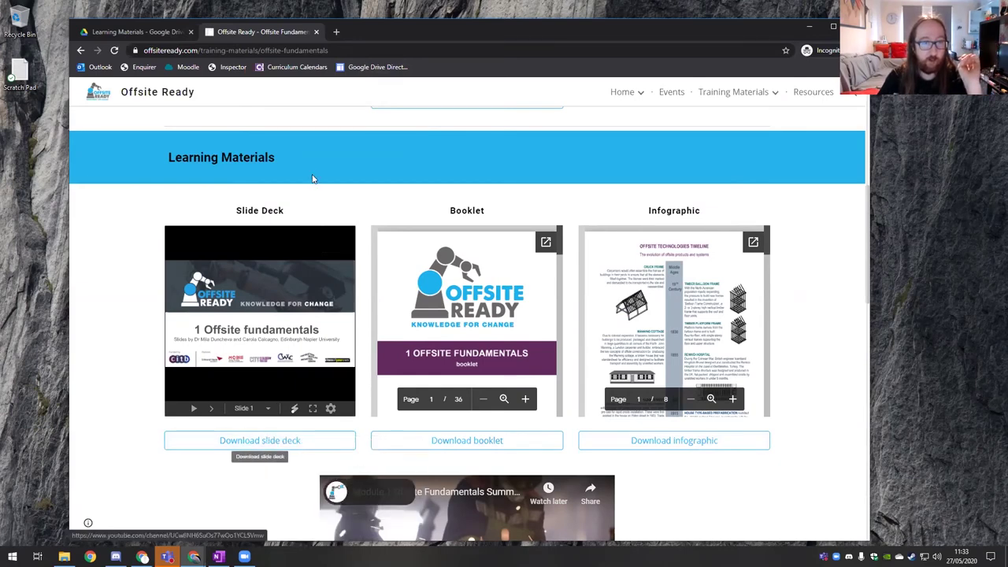
left_click(337, 33)
key("ctrl+v")
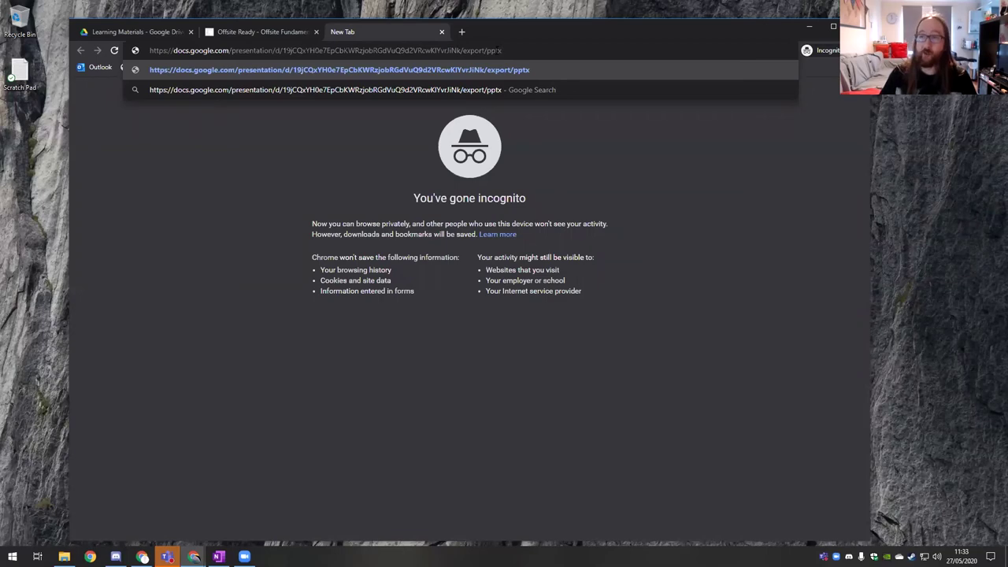
left_click(295, 33)
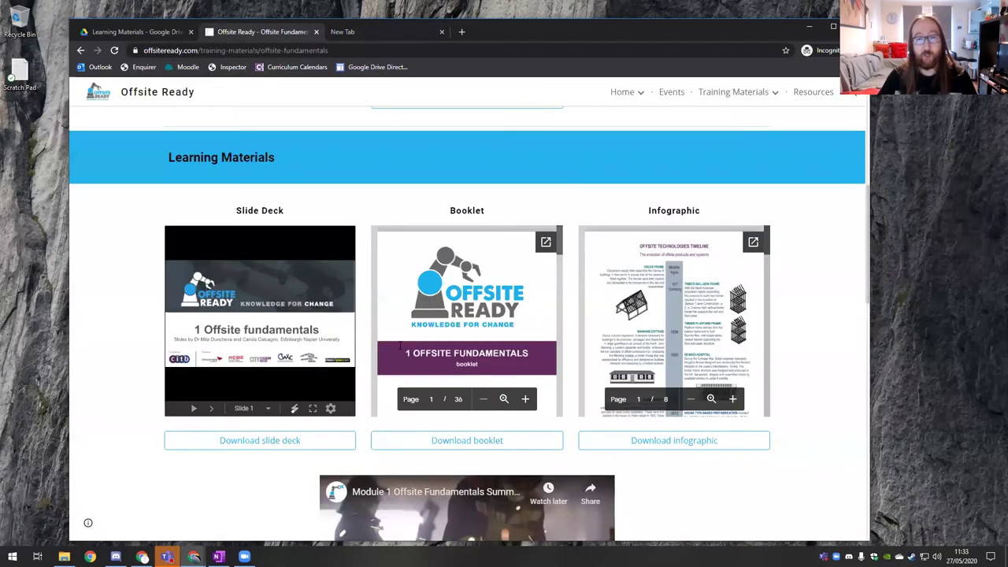
- Open the Google Drive Direct Link Generator in a new tab, then return to Offsite Fundamentals
middle_click(403, 70)
left_click(526, 33)
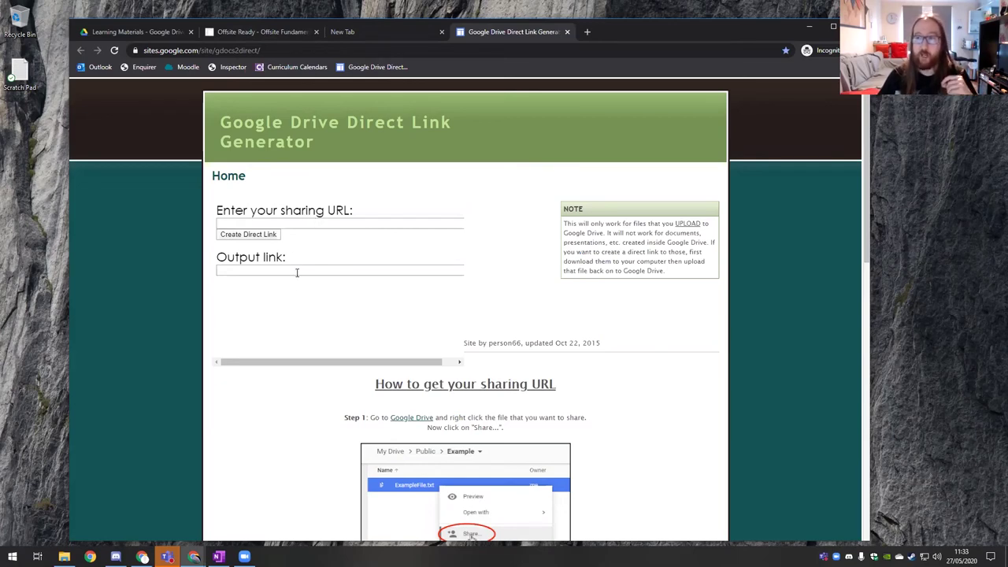
left_click(283, 32)
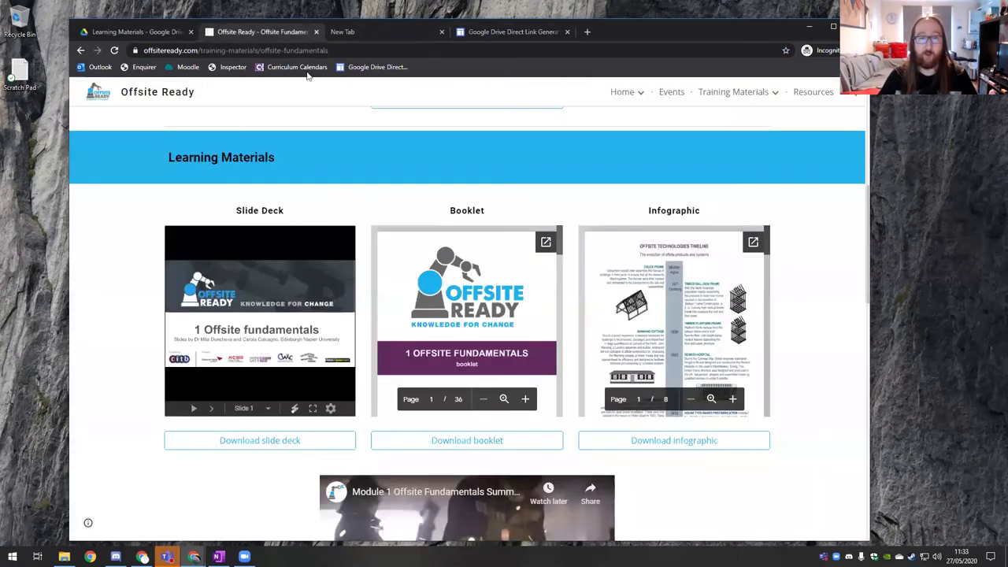
scroll(497, 418, "down", 1)
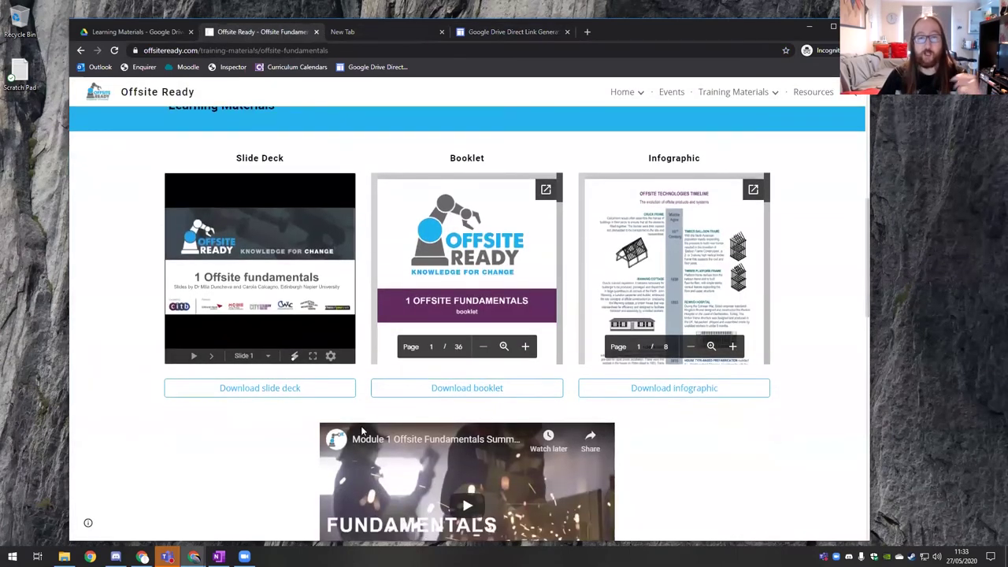
left_click(465, 389)
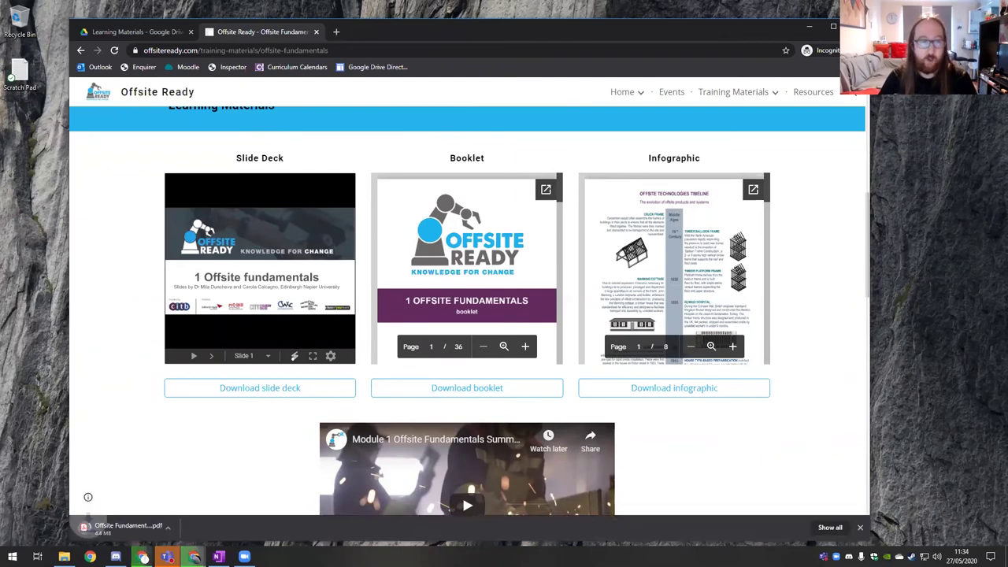
scroll(794, 394, "down", 3)
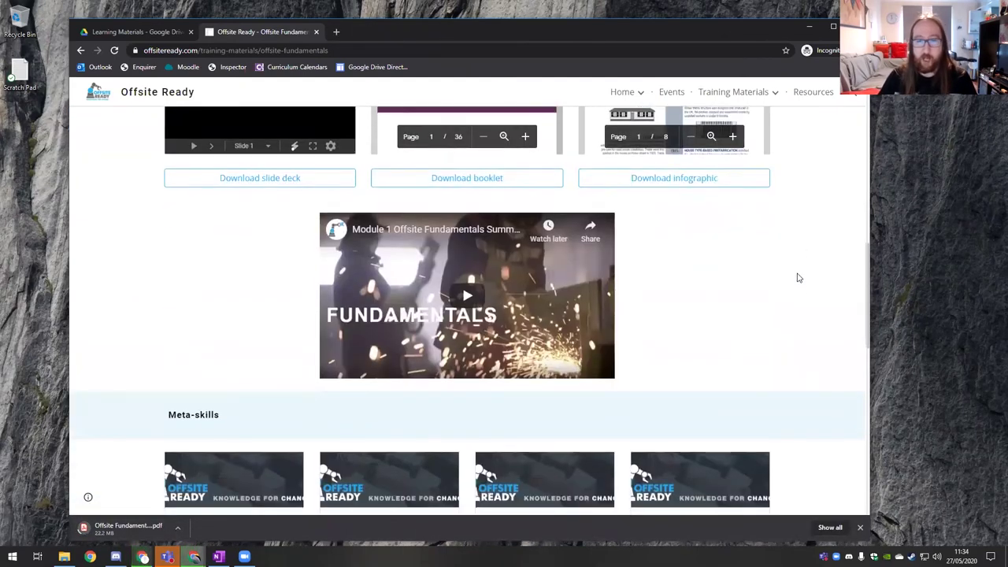
scroll(797, 276, "up", 2)
scroll(520, 255, "down", 2)
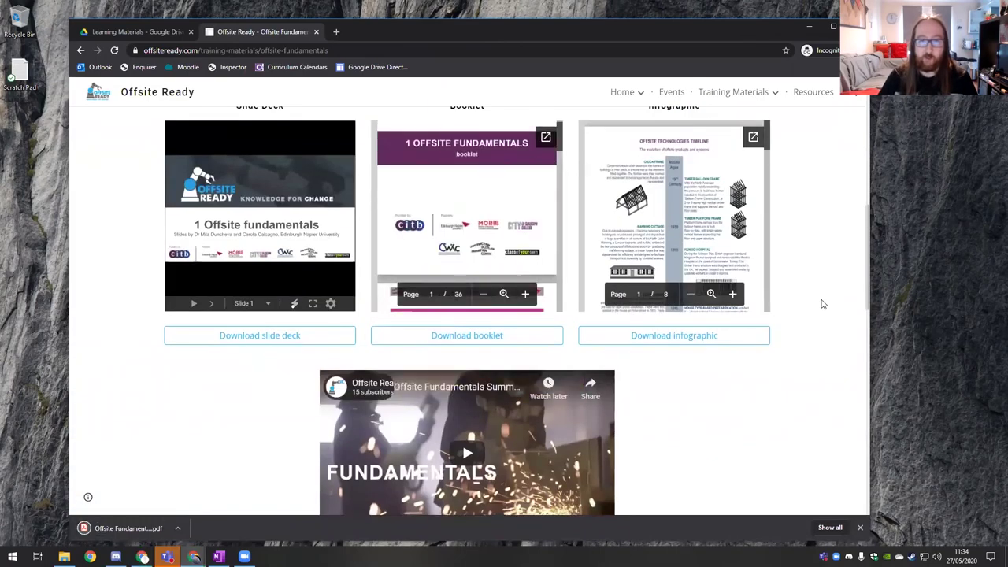
scroll(835, 292, "up", 1)
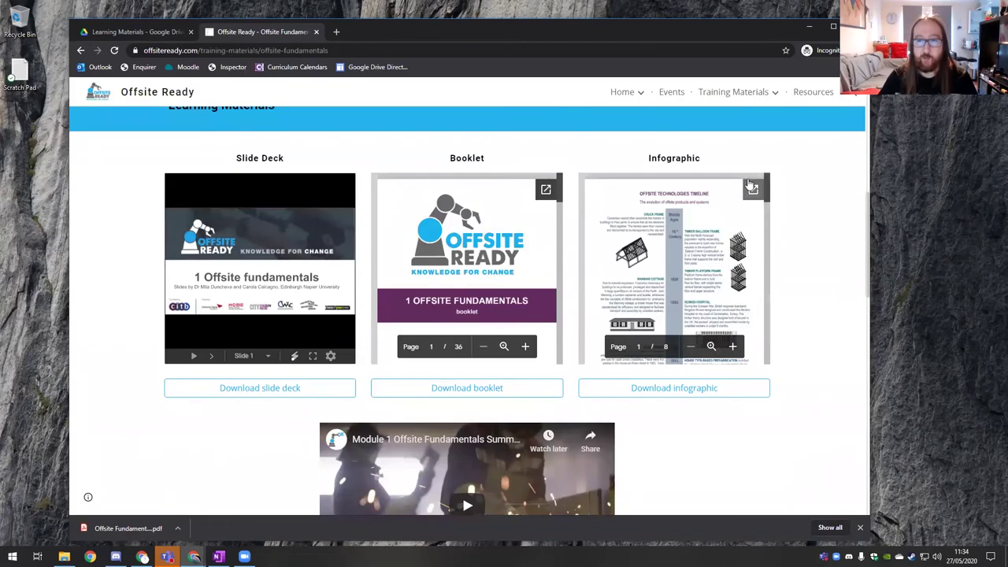
scroll(837, 225, "down", 4)
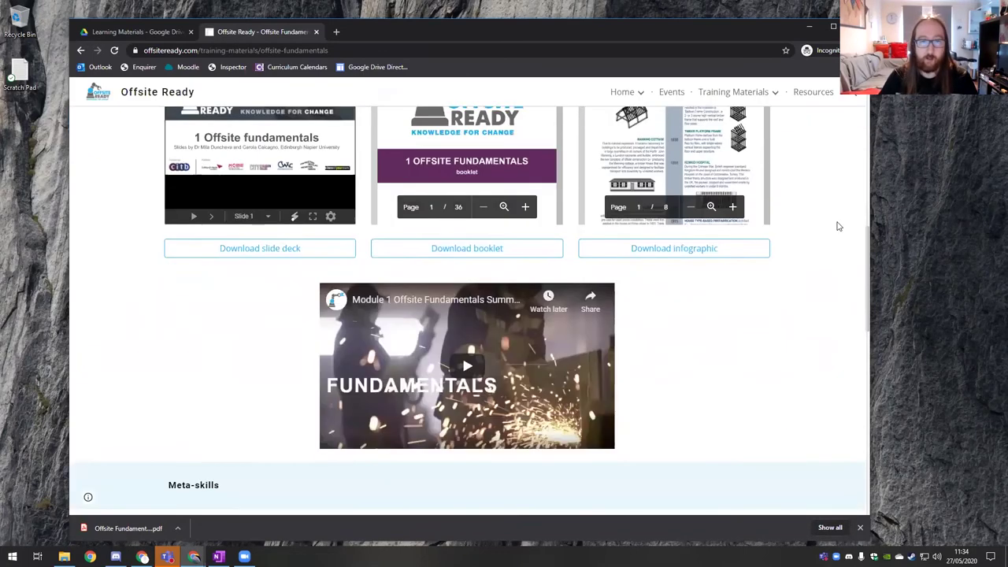
scroll(397, 178, "up", 3)
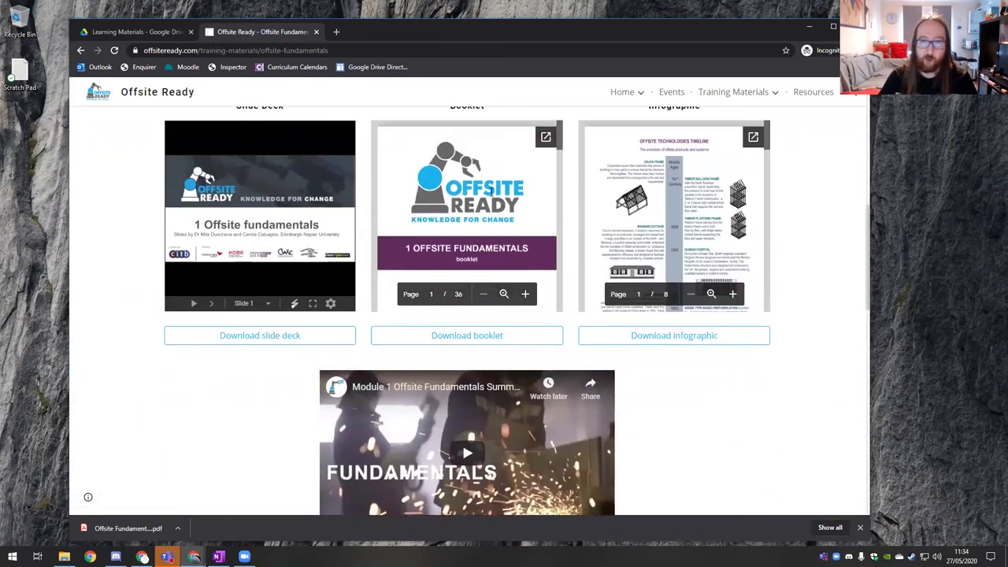
scroll(865, 272, "up", 2)
scroll(865, 271, "down", 4)
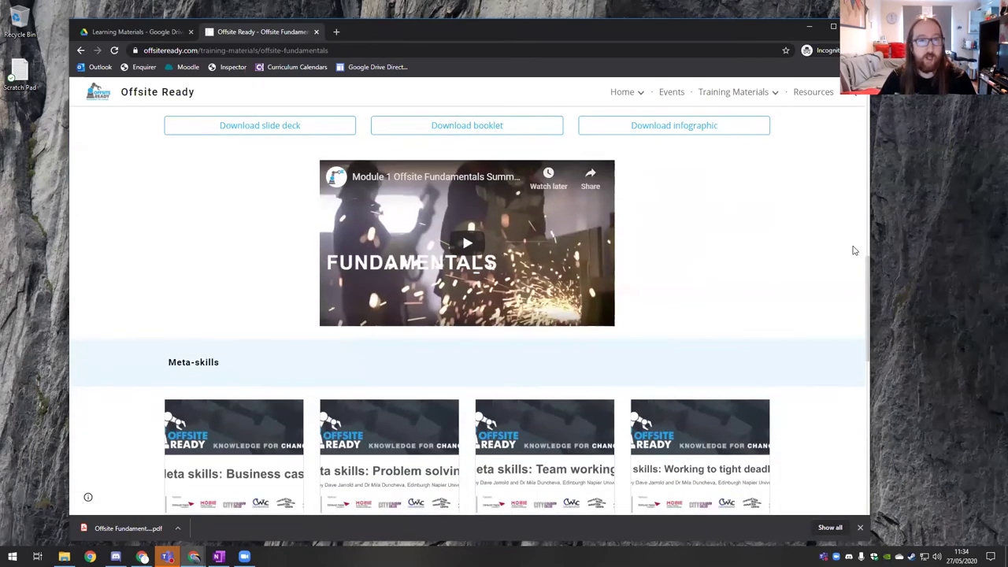
scroll(853, 250, "down", 1)
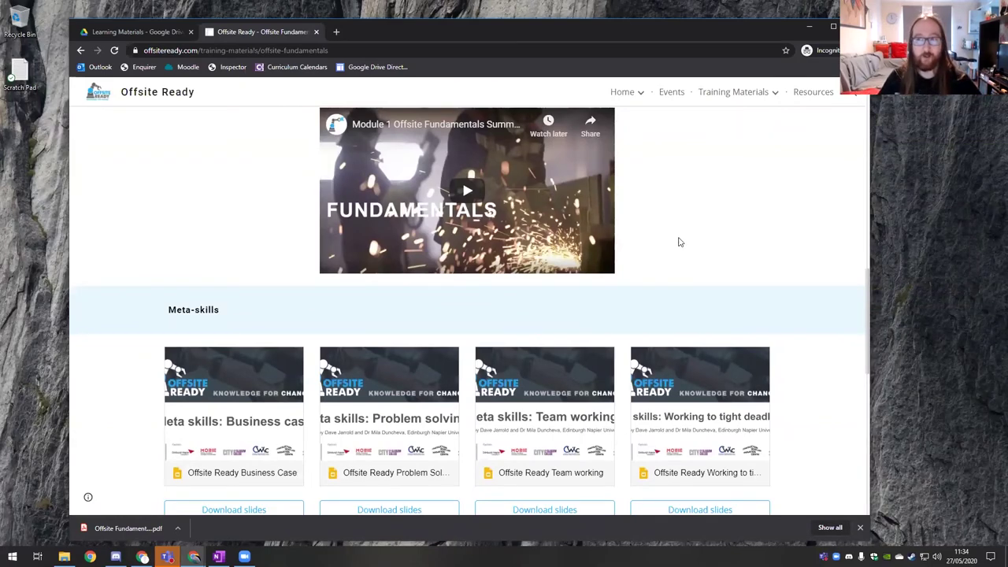
scroll(726, 212, "up", 1)
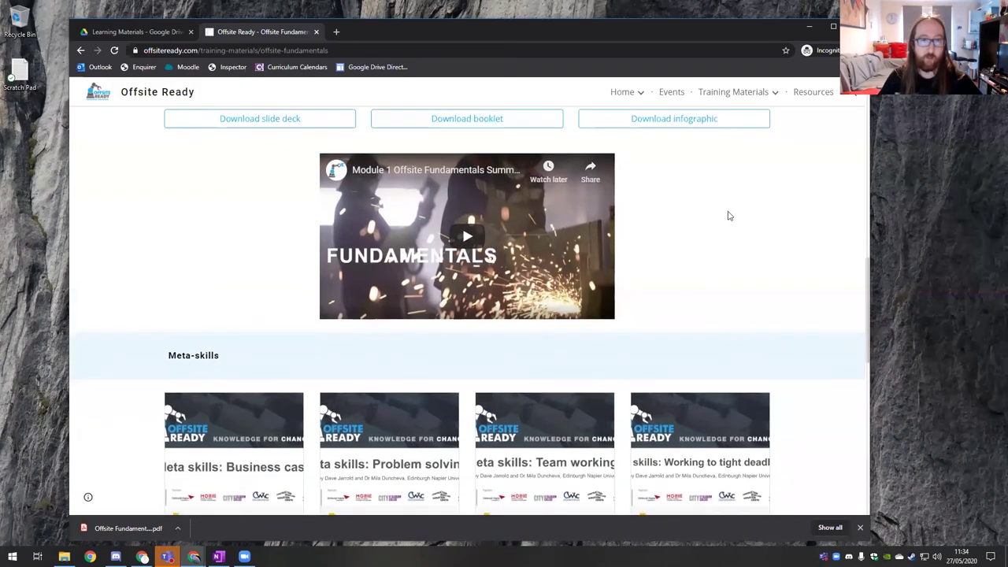
scroll(777, 210, "down", 2)
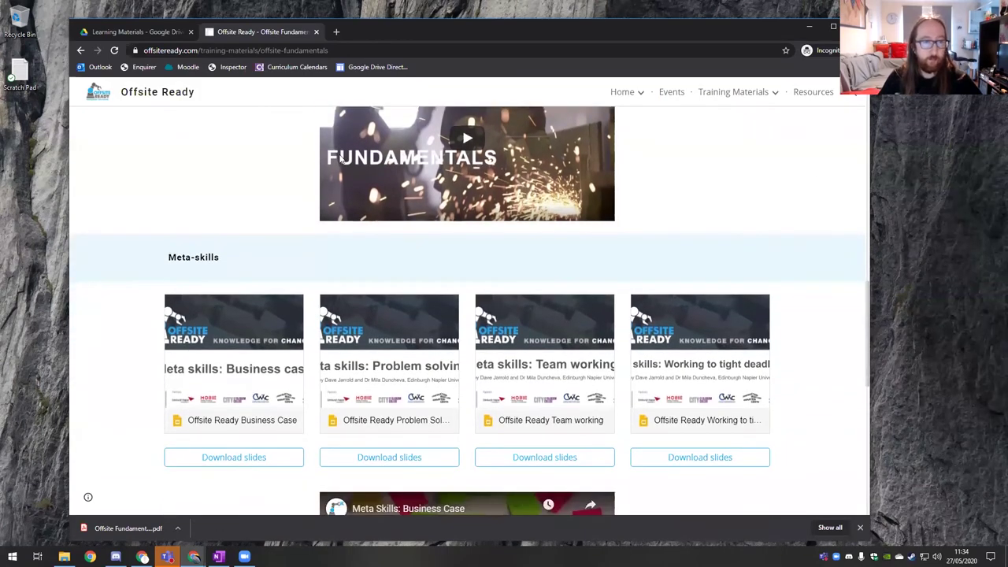
scroll(413, 237, "down", 4)
scroll(102, 222, "down", 3)
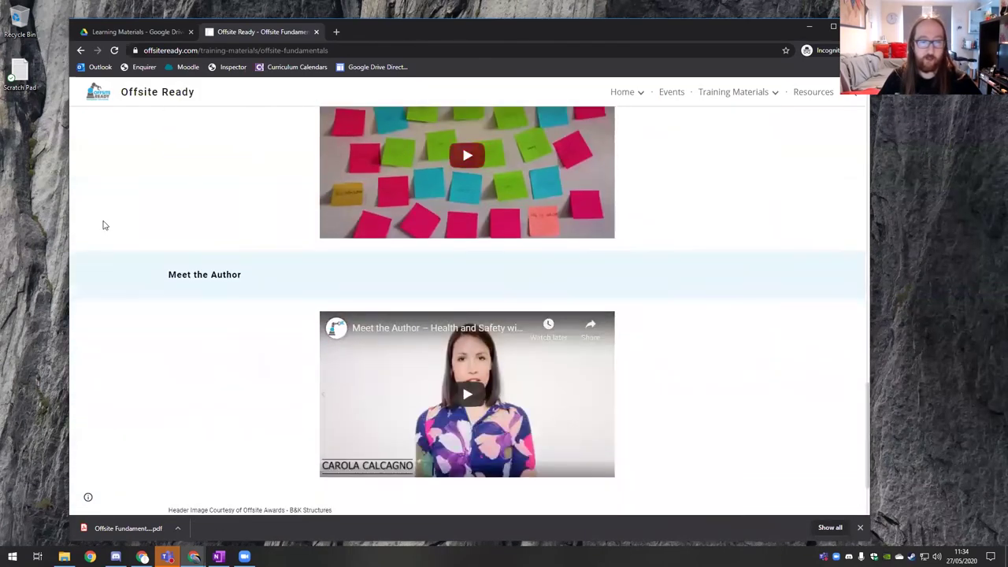
scroll(781, 163, "up", 3)
scroll(787, 142, "up", 6)
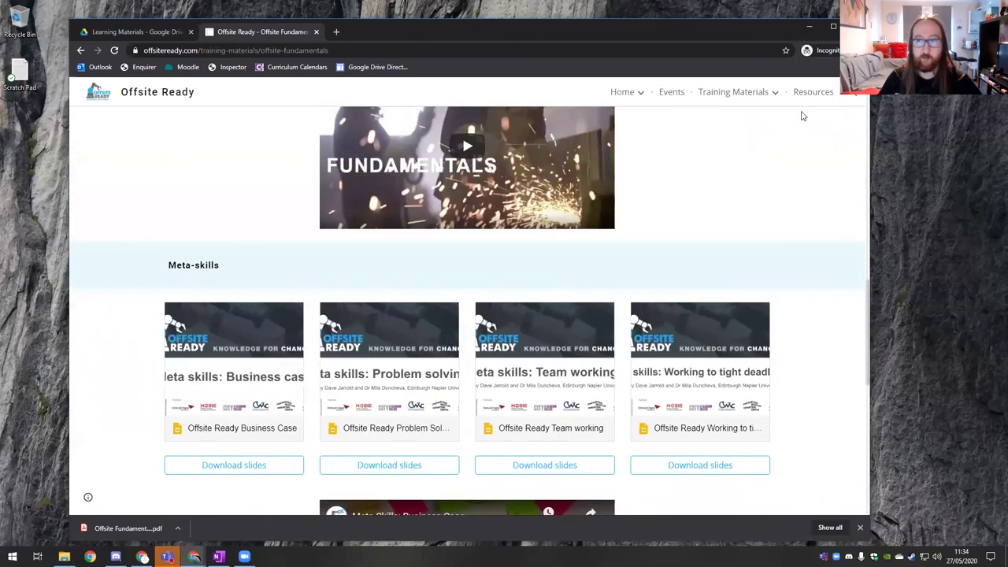
left_click(747, 288)
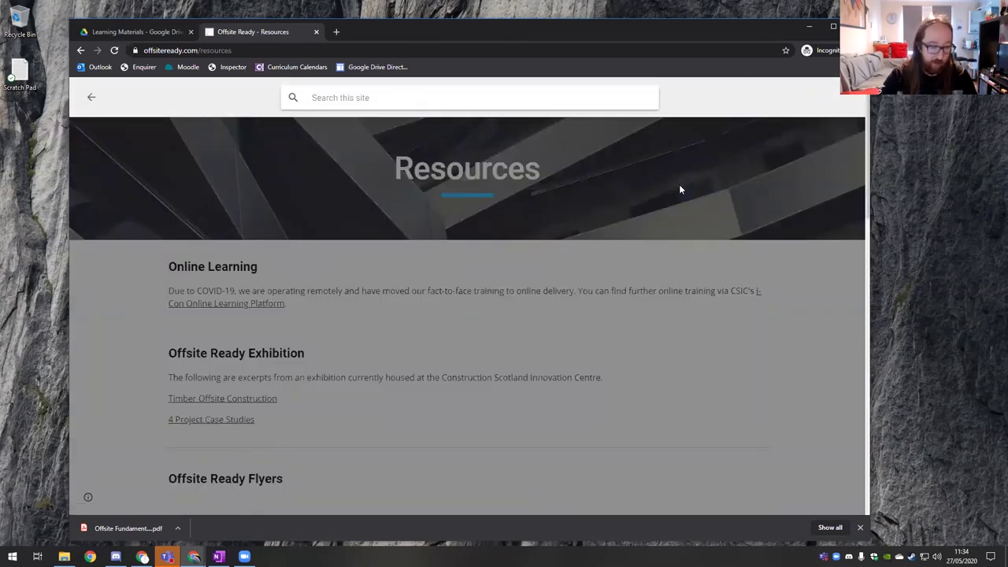
- Search the site for 'logistics' and open the Logistics training page
type("logisti")
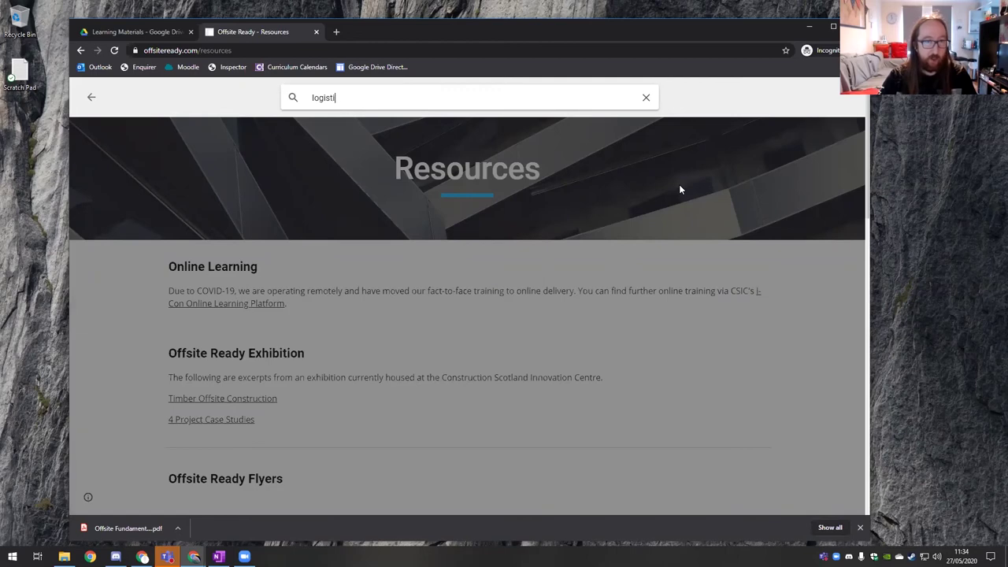
type("cs")
key("Return")
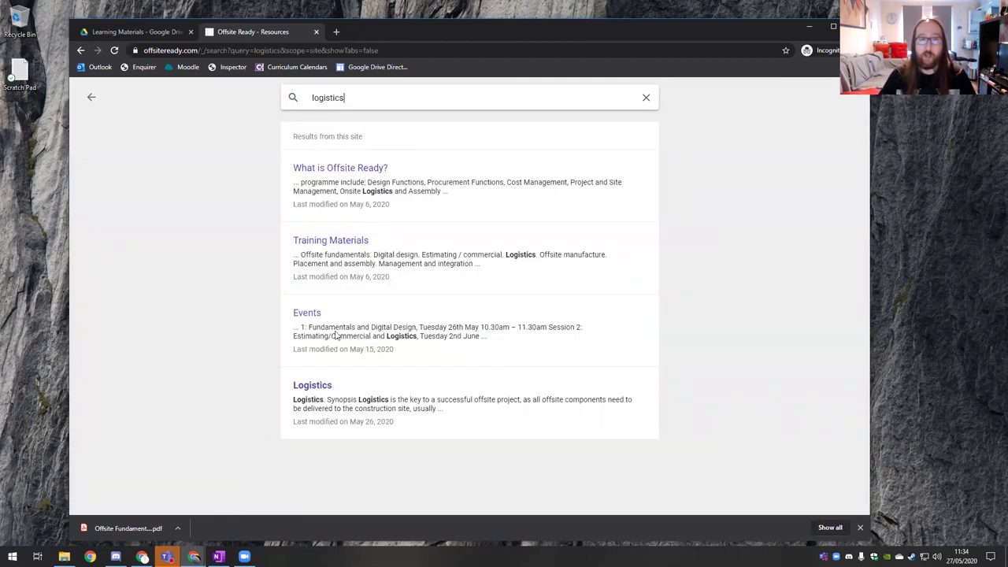
left_click(321, 387)
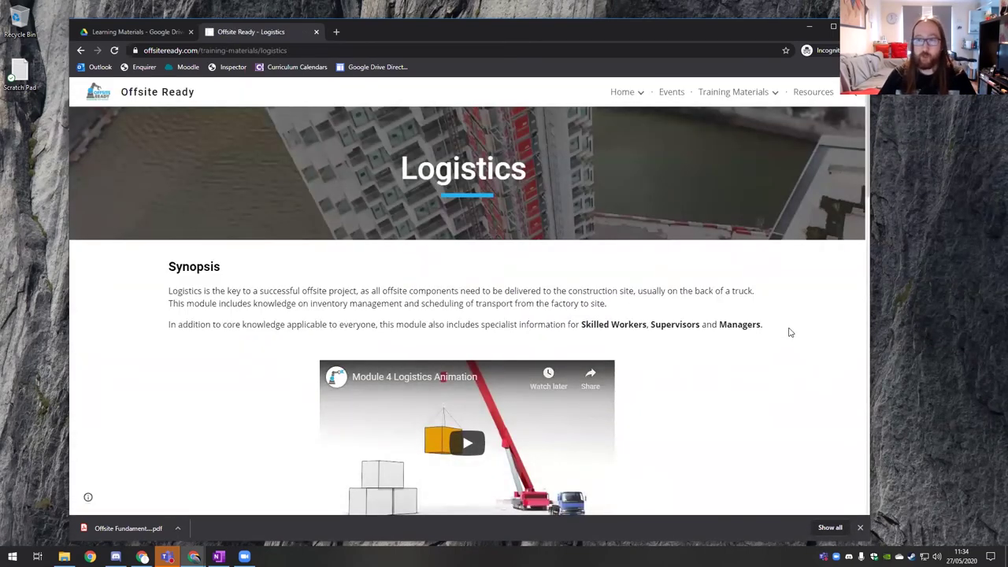
scroll(792, 325, "down", 5)
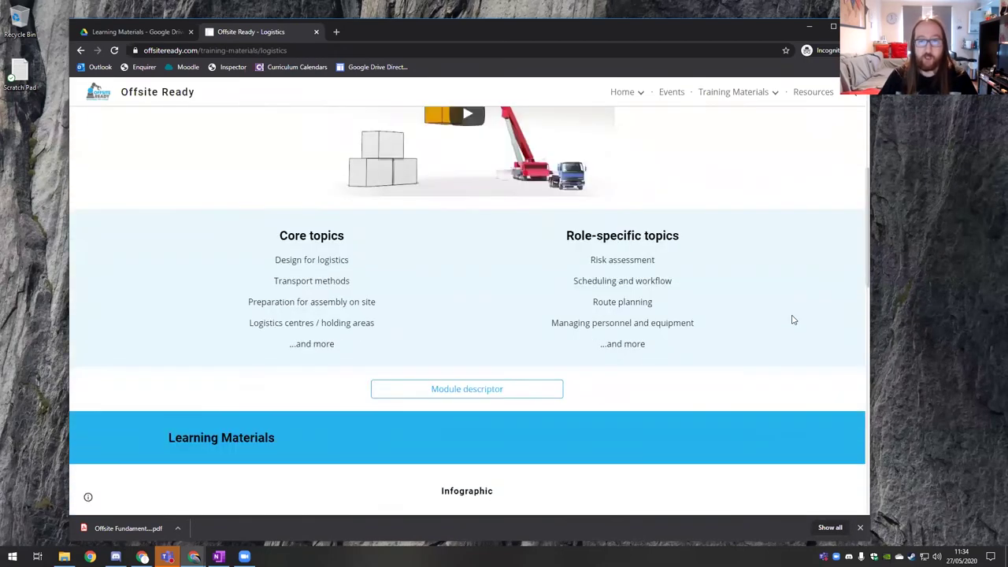
scroll(677, 349, "down", 4)
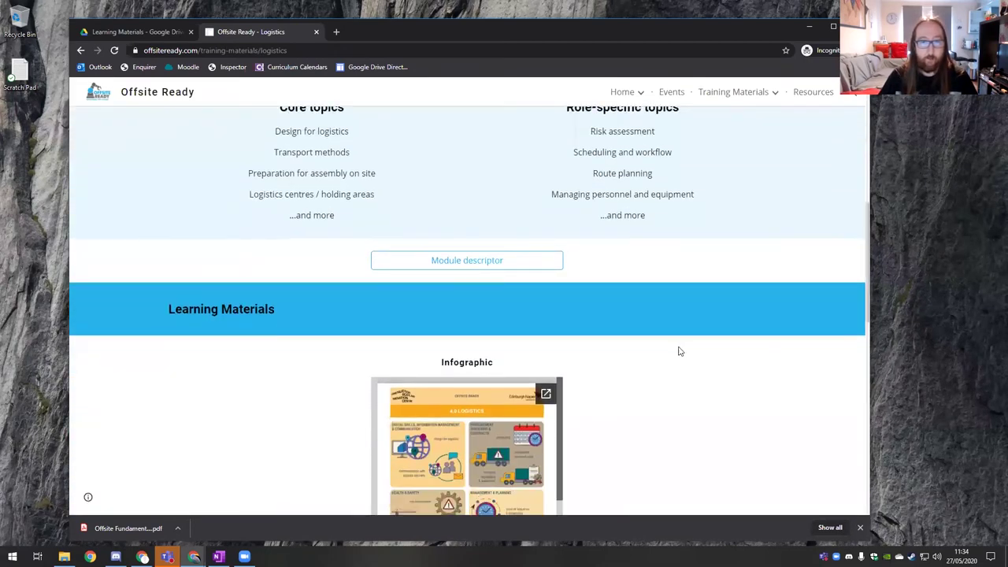
scroll(722, 368, "up", 3)
scroll(724, 367, "up", 8)
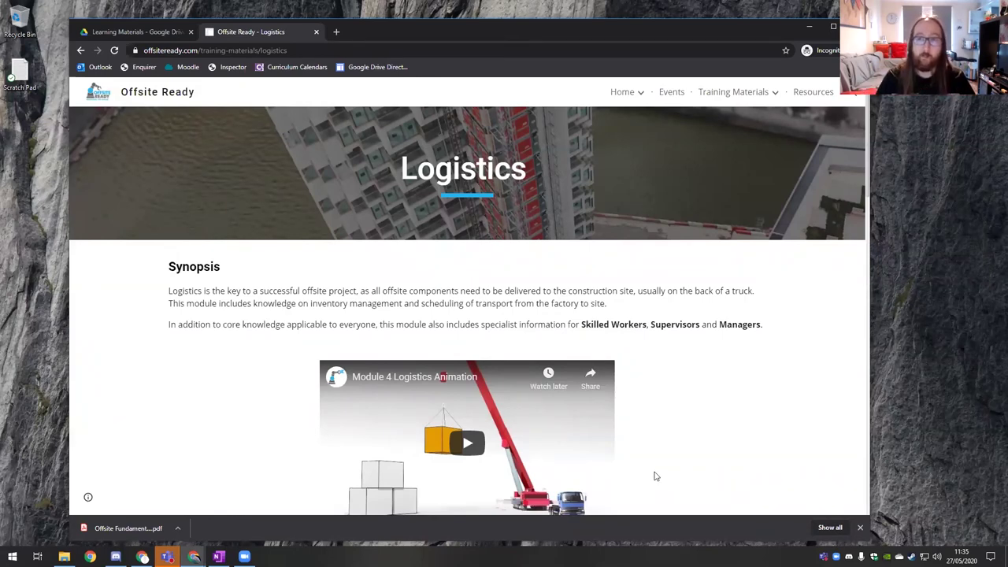
- Review the Logistics page's synopsis and animation video, then return to the Home page
scroll(729, 339, "down", 3)
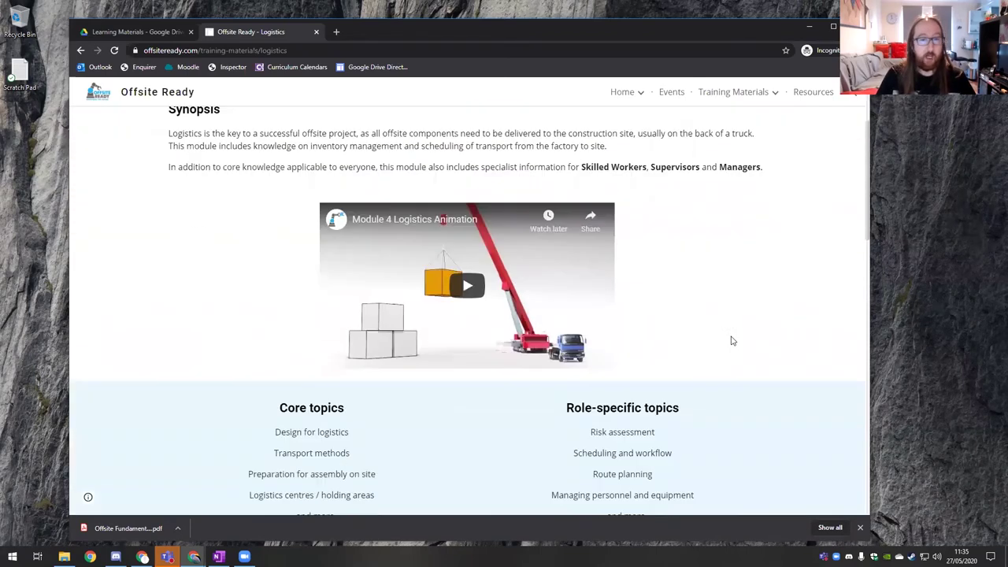
scroll(731, 338, "up", 3)
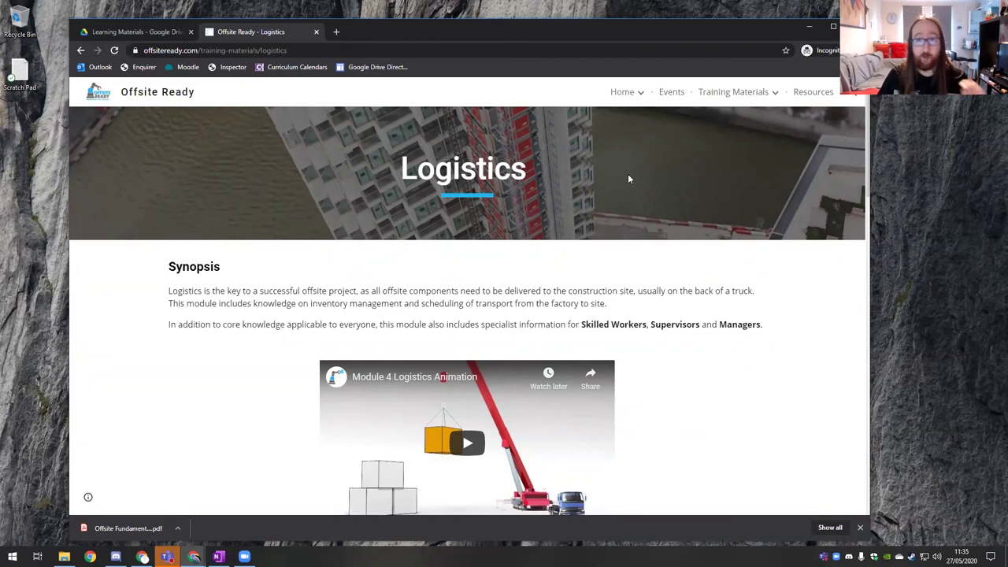
scroll(654, 307, "down", 4)
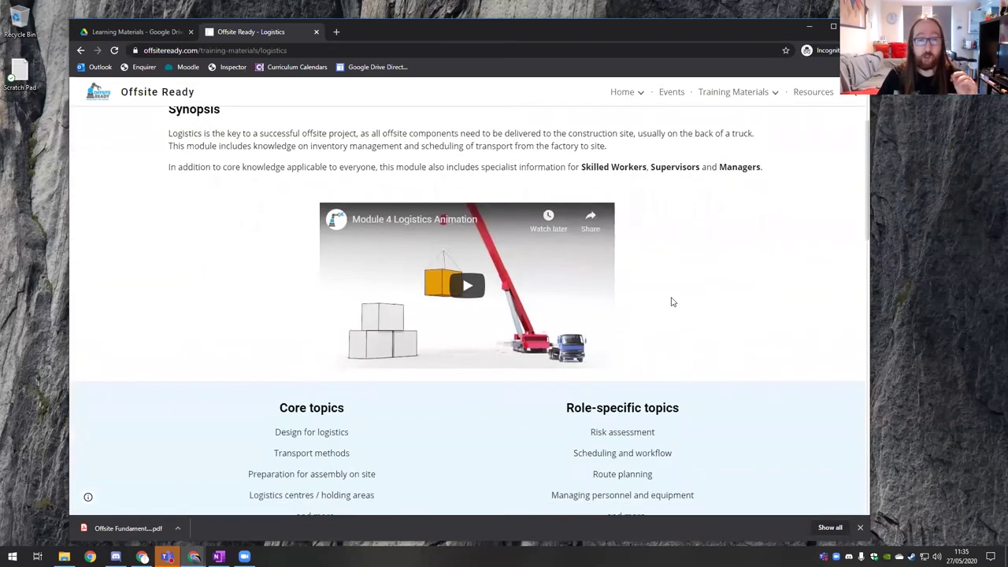
scroll(763, 281, "up", 2)
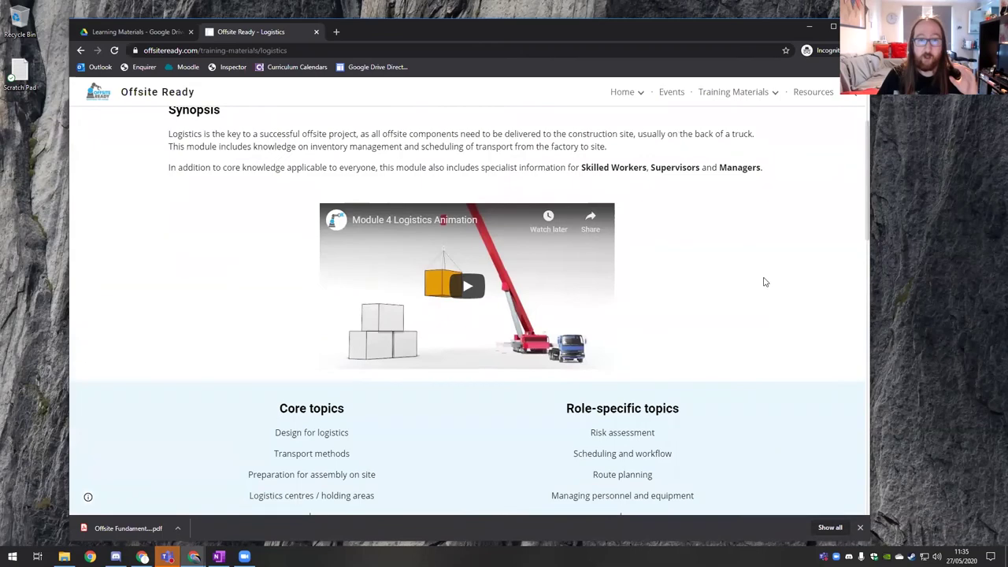
scroll(709, 252, "up", 1)
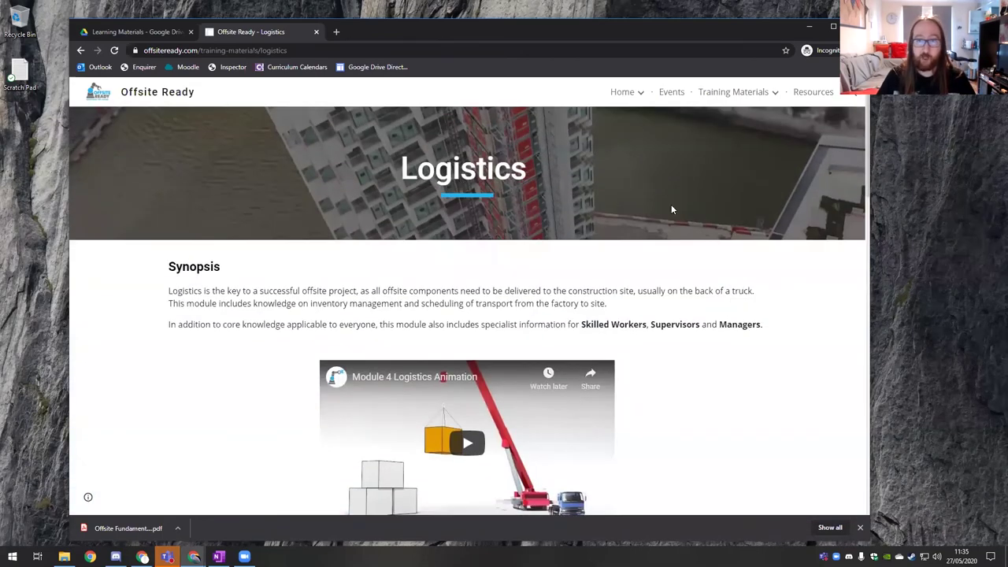
mouse_move(619, 95)
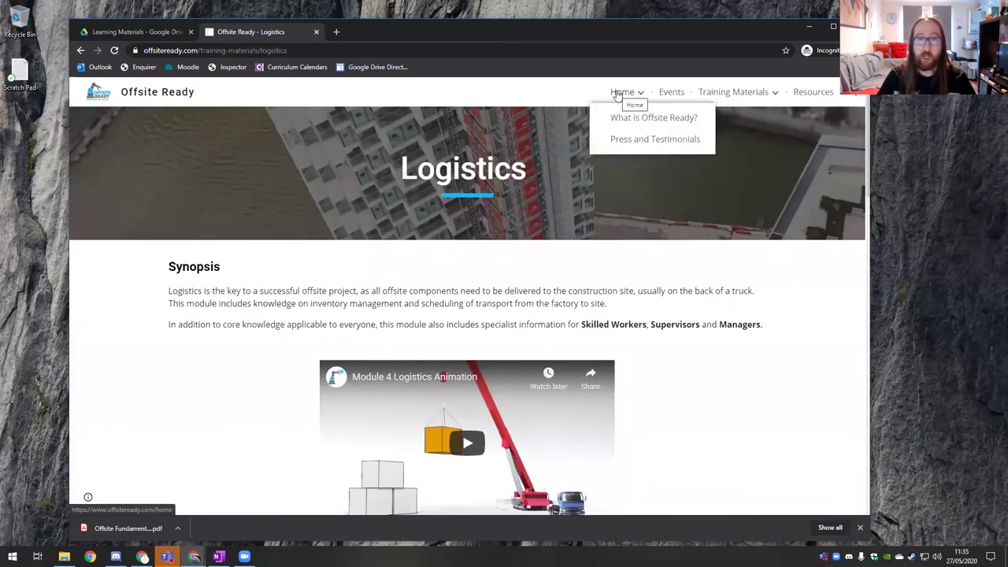
left_click(619, 93)
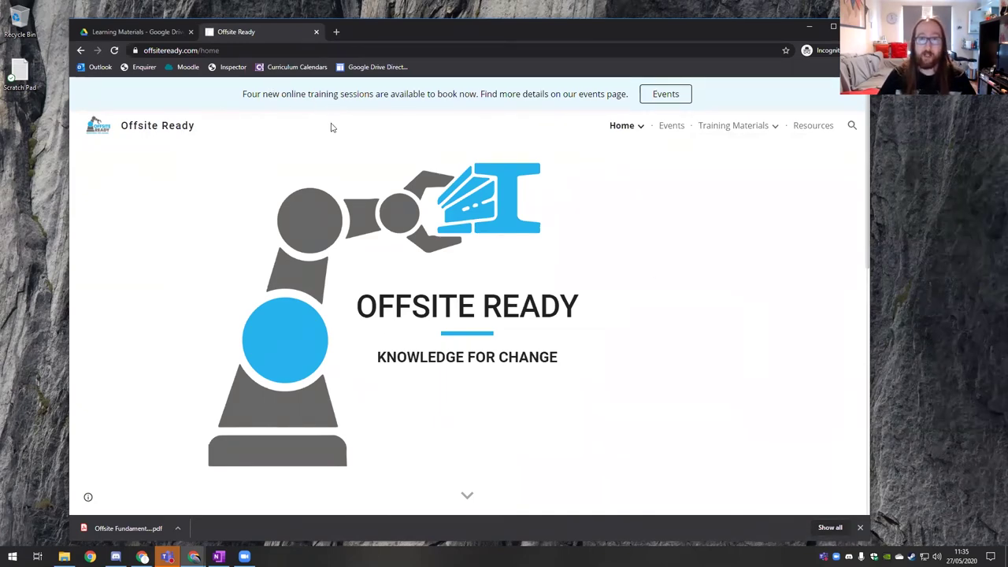
- Open the Offsite Ready site for editing from My Drive's Quick access in Google Drive
left_click(120, 32)
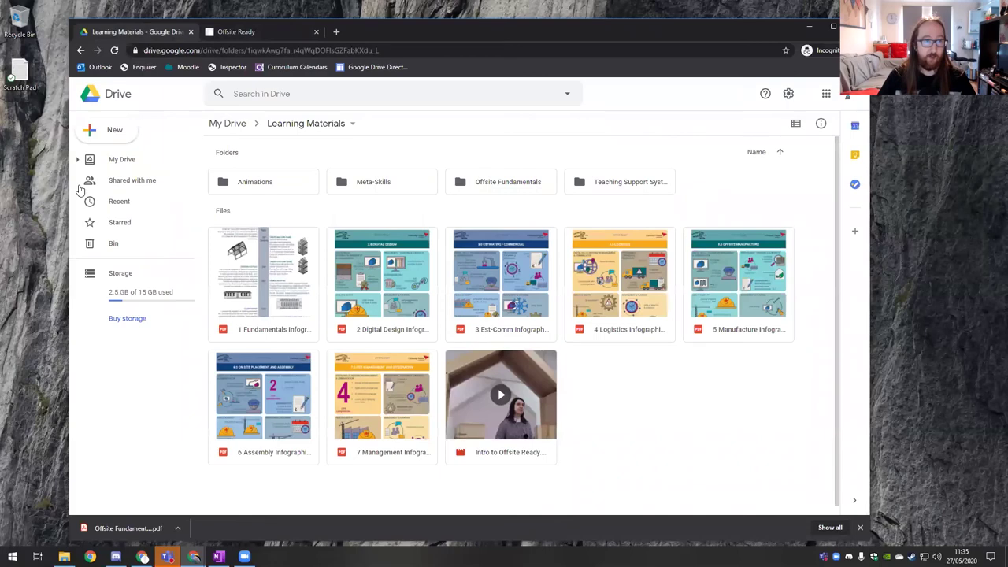
left_click(119, 160)
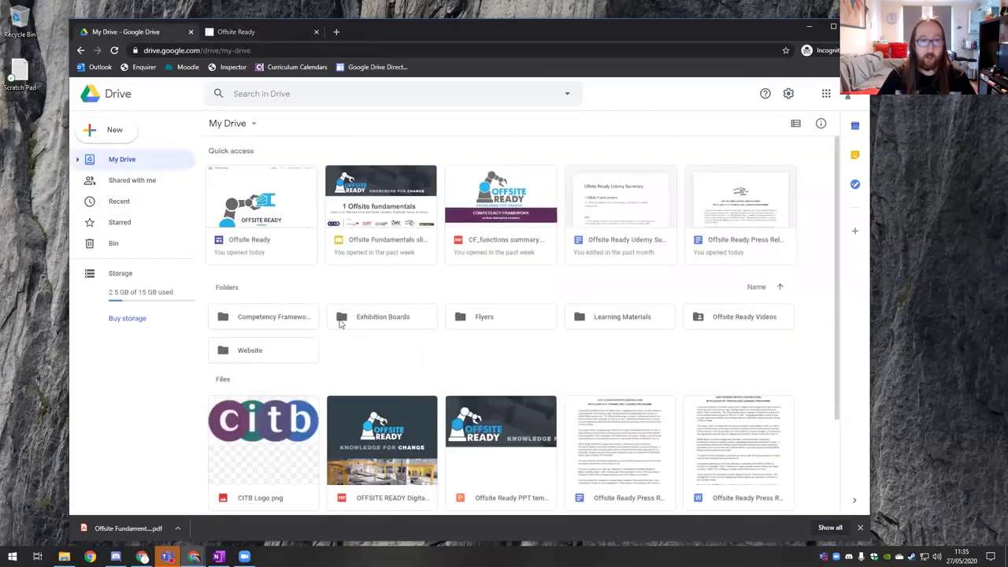
left_click(264, 203)
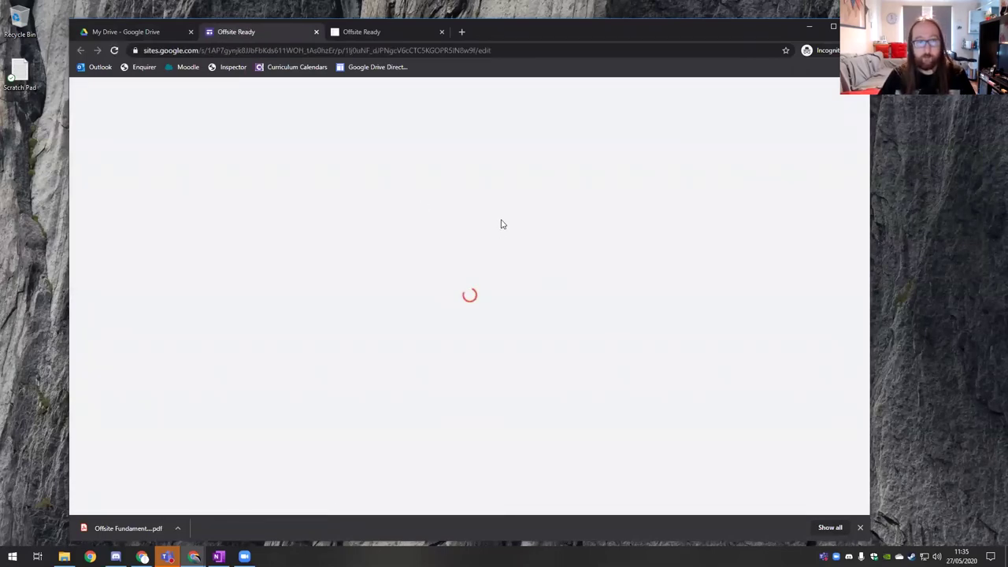
- Open the image picker's Google Image Search tab from the Insert panel
scroll(697, 221, "down", 2)
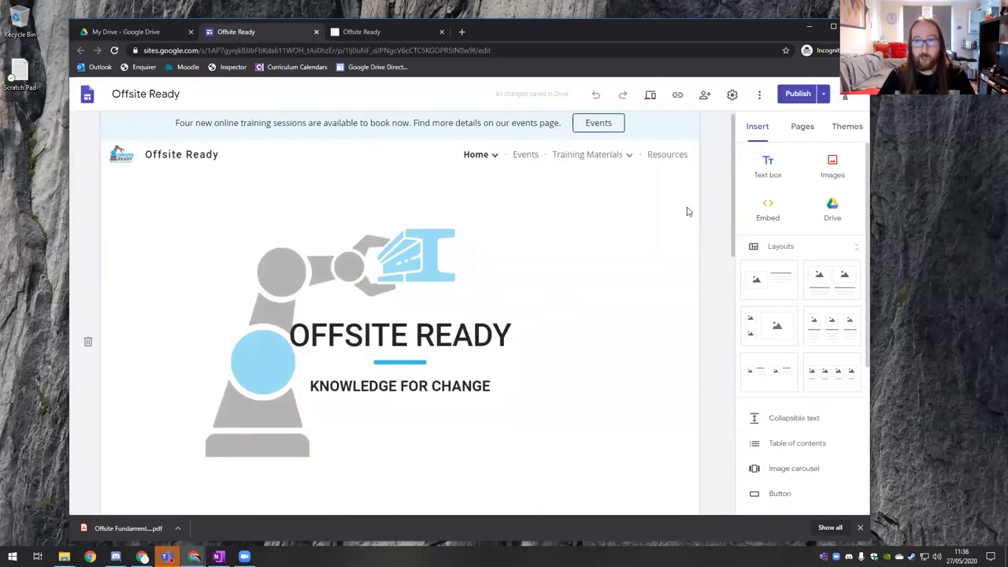
scroll(707, 230, "down", 4)
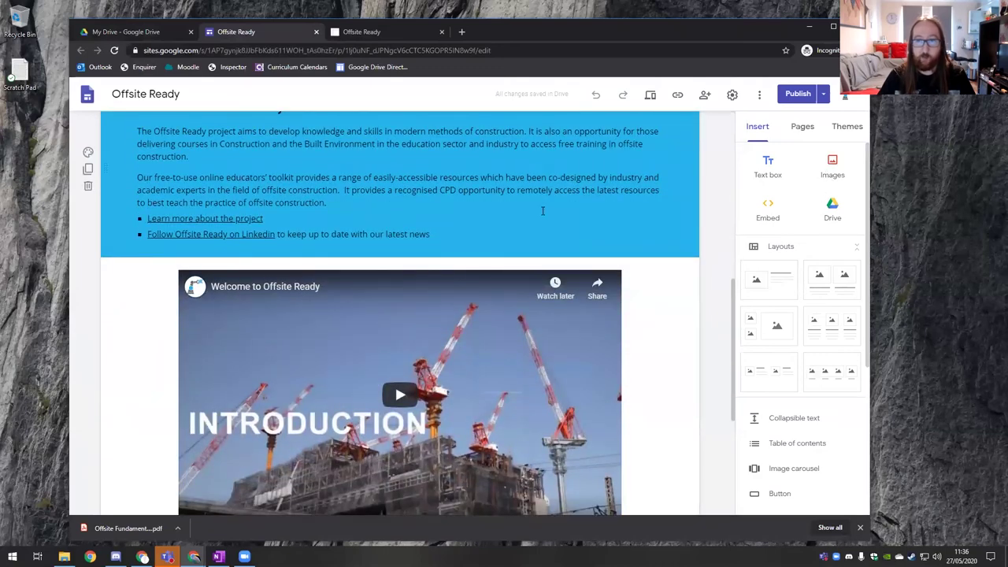
scroll(709, 189, "up", 3)
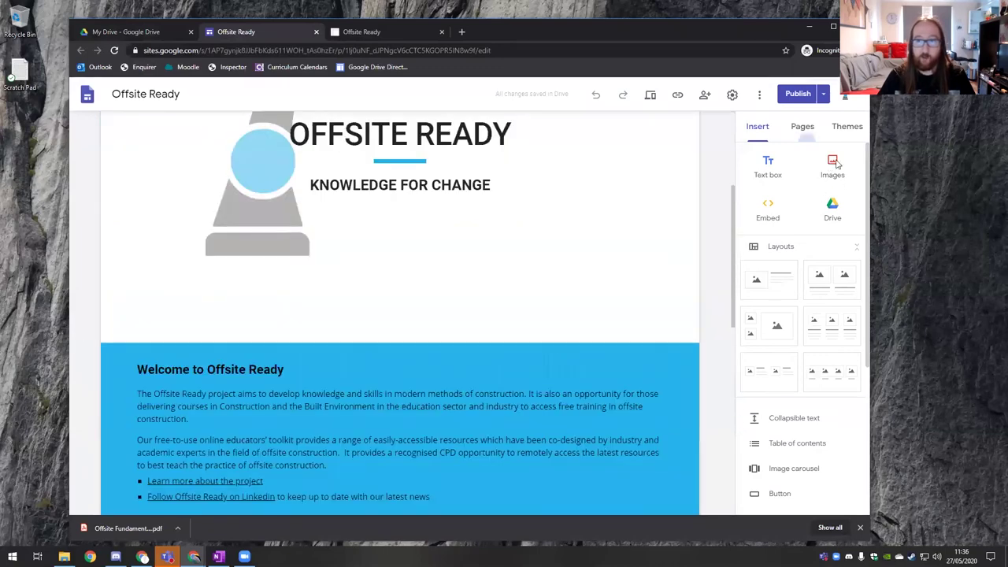
left_click(832, 167)
left_click(816, 223)
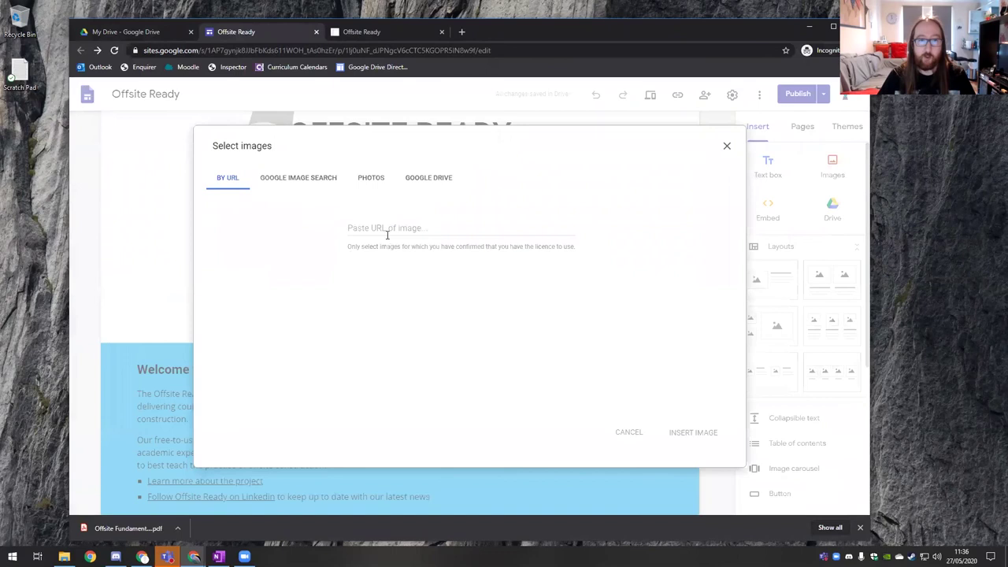
left_click(341, 177)
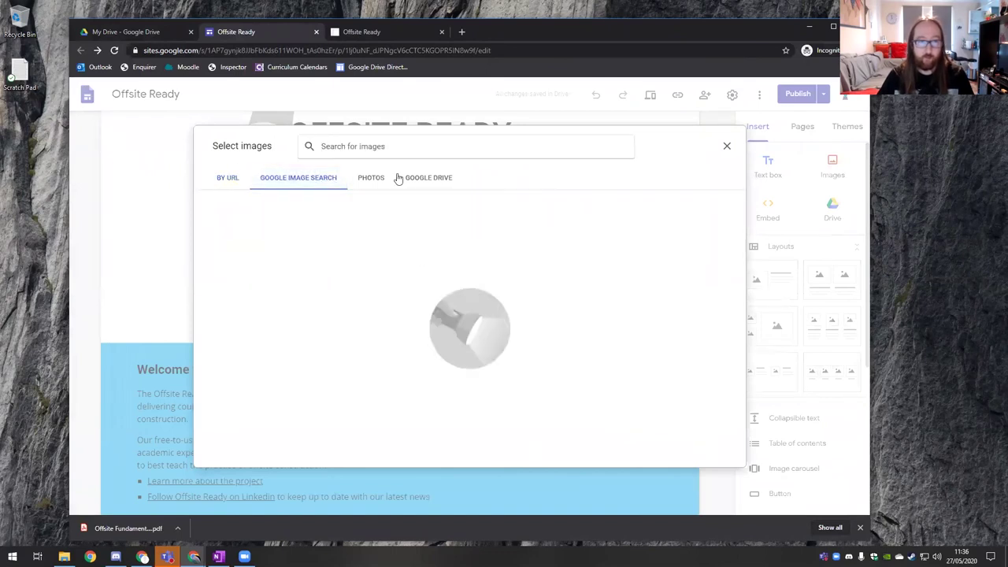
- Search for 'house' and insert a house photo above the Welcome to Offsite Ready section
type("hpo")
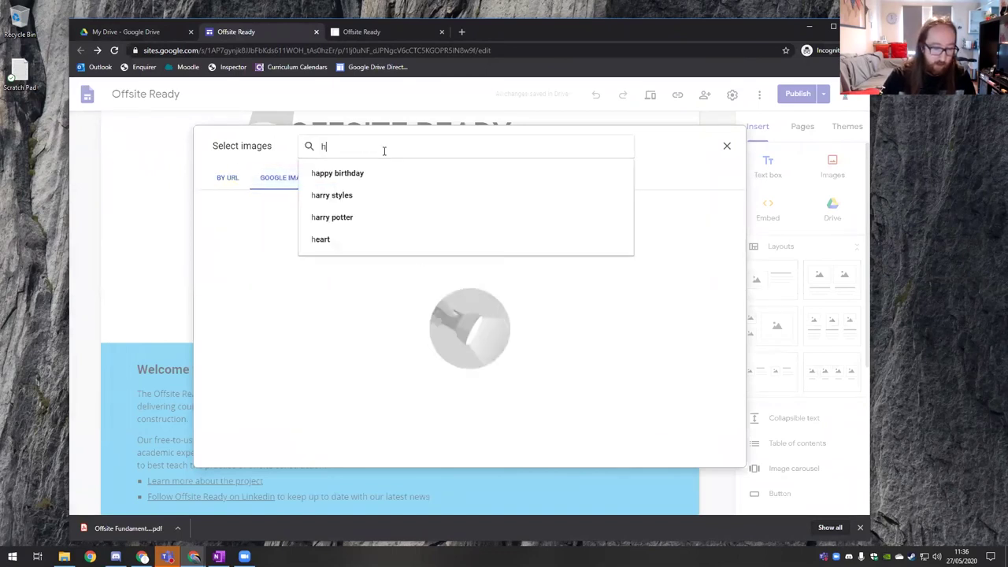
key("BackSpace")
type("ouse")
key("Return")
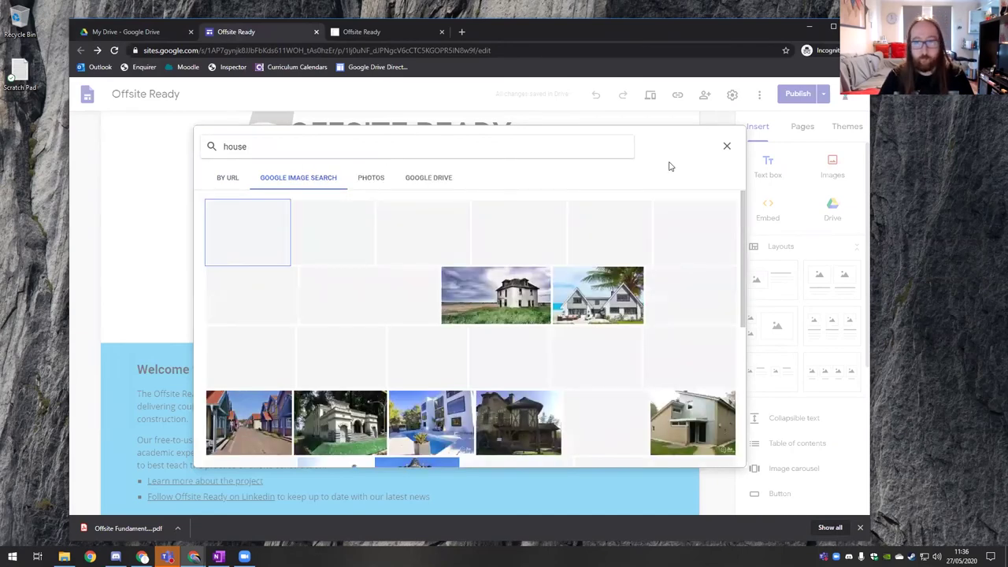
left_click(718, 455)
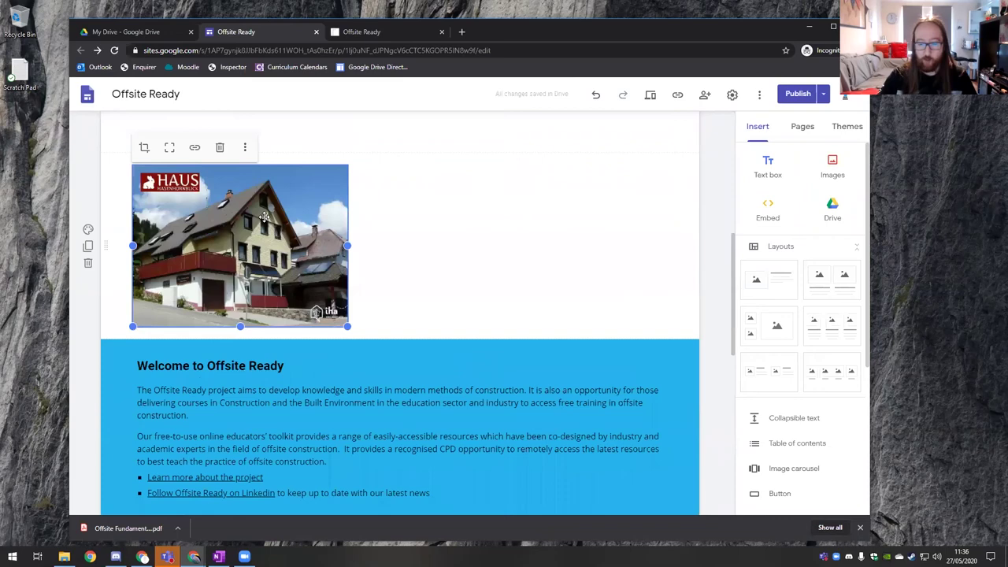
scroll(266, 221, "up", 5)
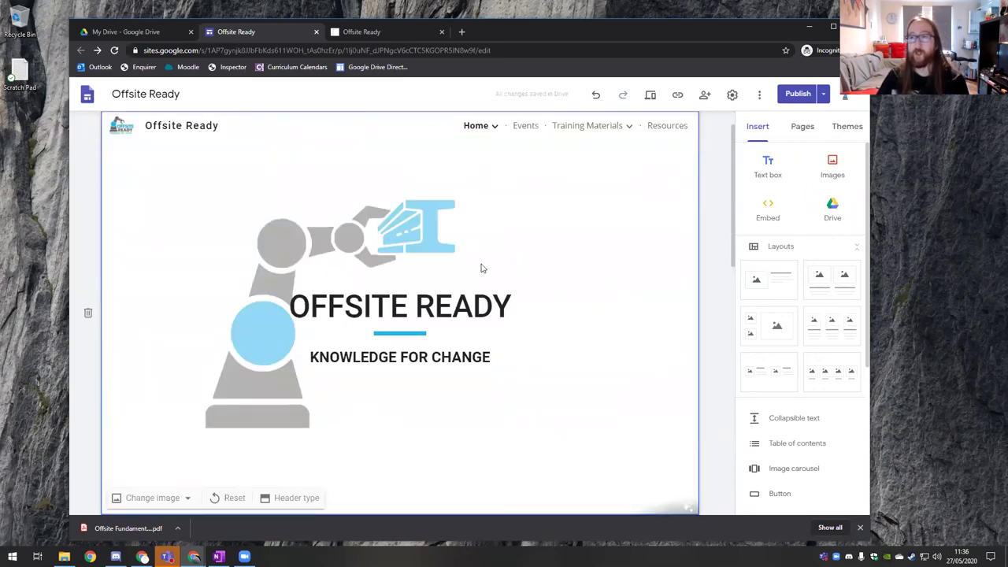
scroll(730, 227, "up", 1)
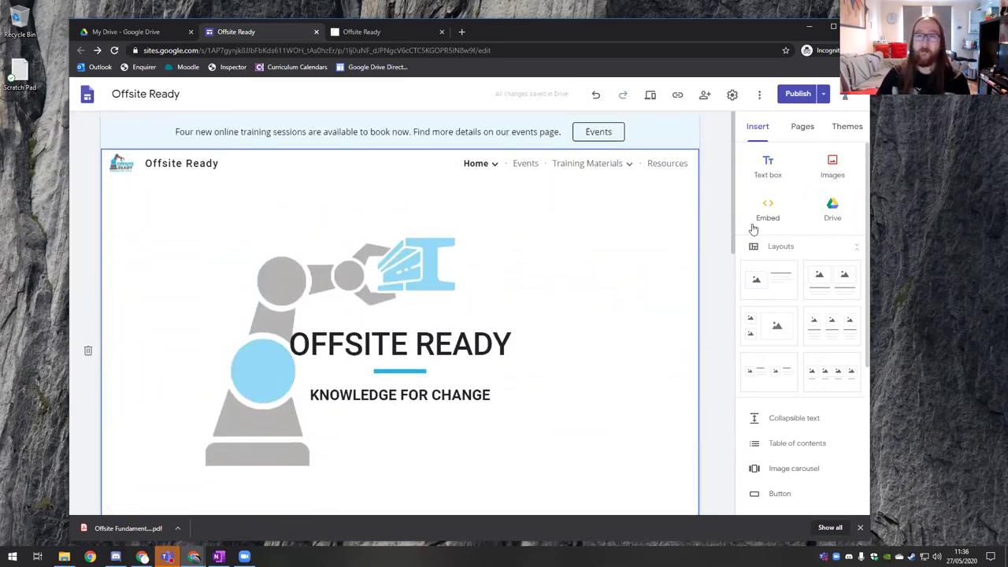
left_click(822, 94)
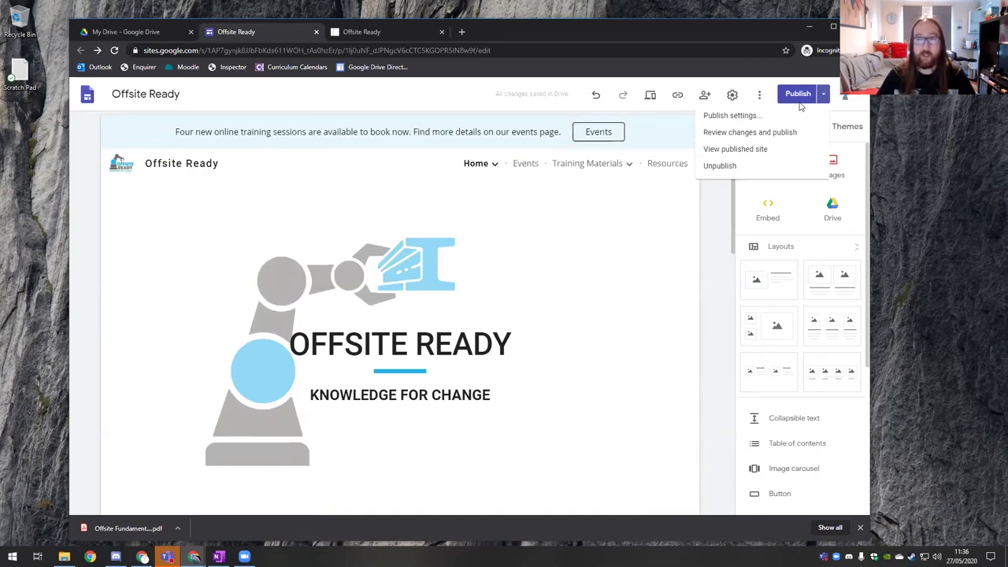
left_click(760, 96)
left_click(761, 99)
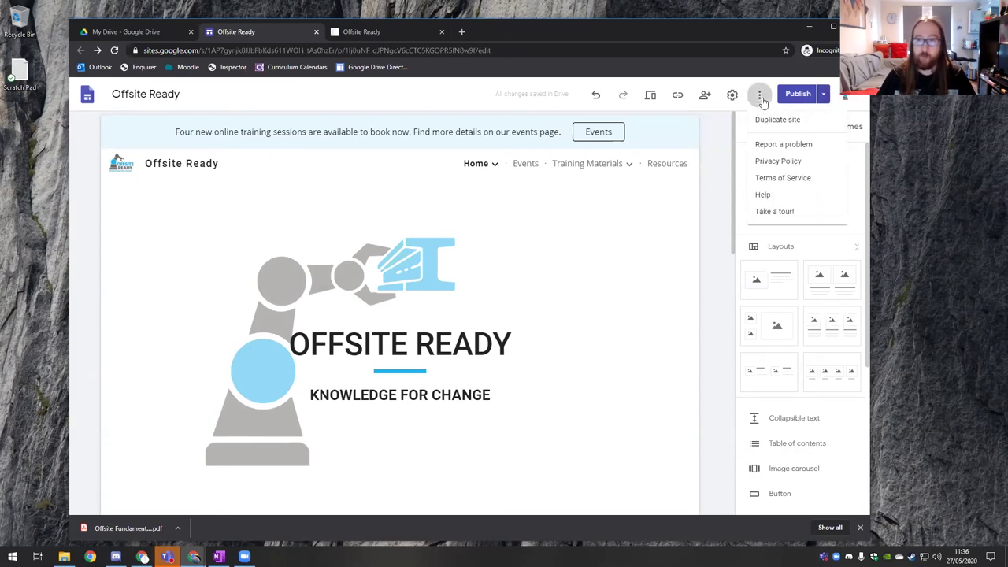
left_click(729, 97)
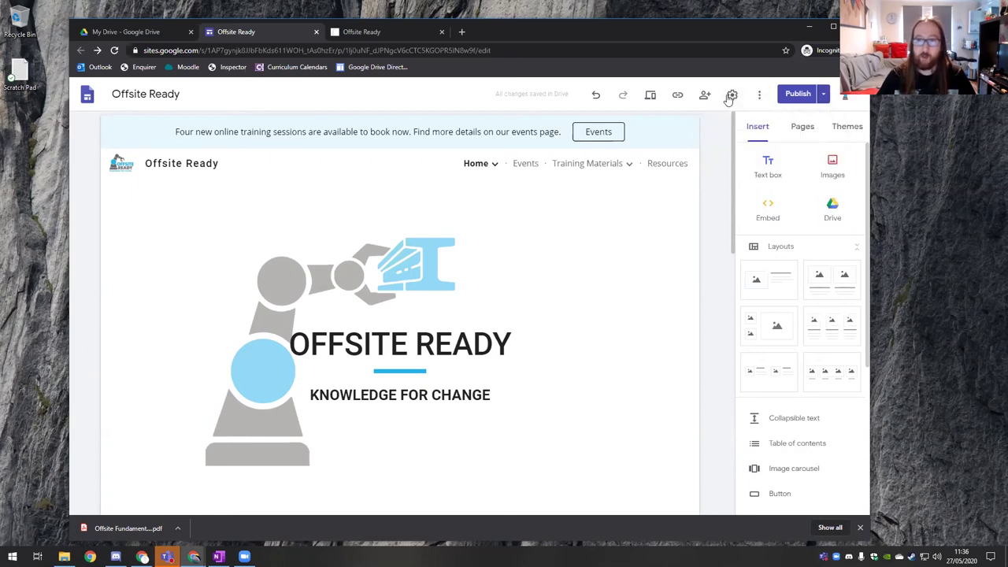
left_click(341, 345)
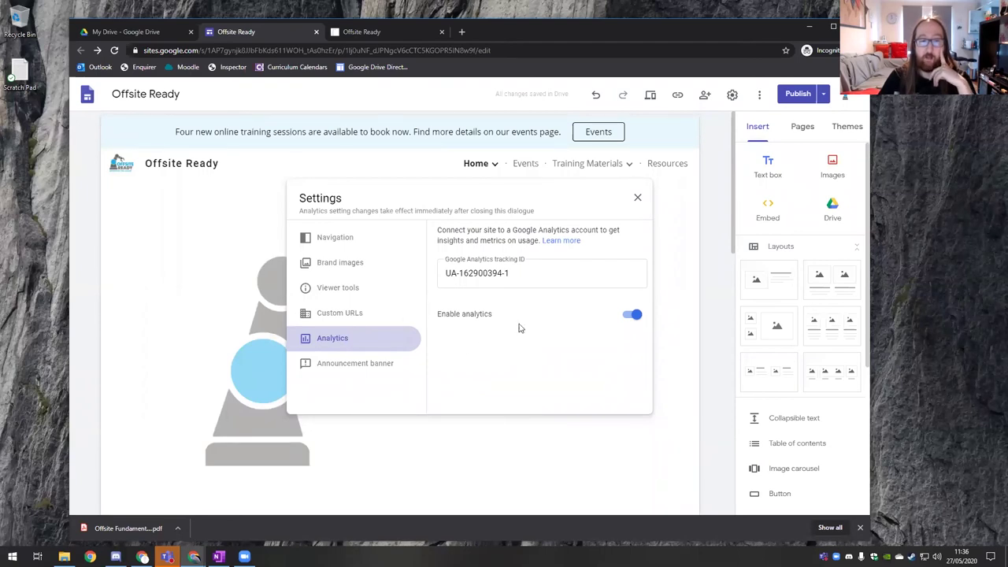
left_click(331, 264)
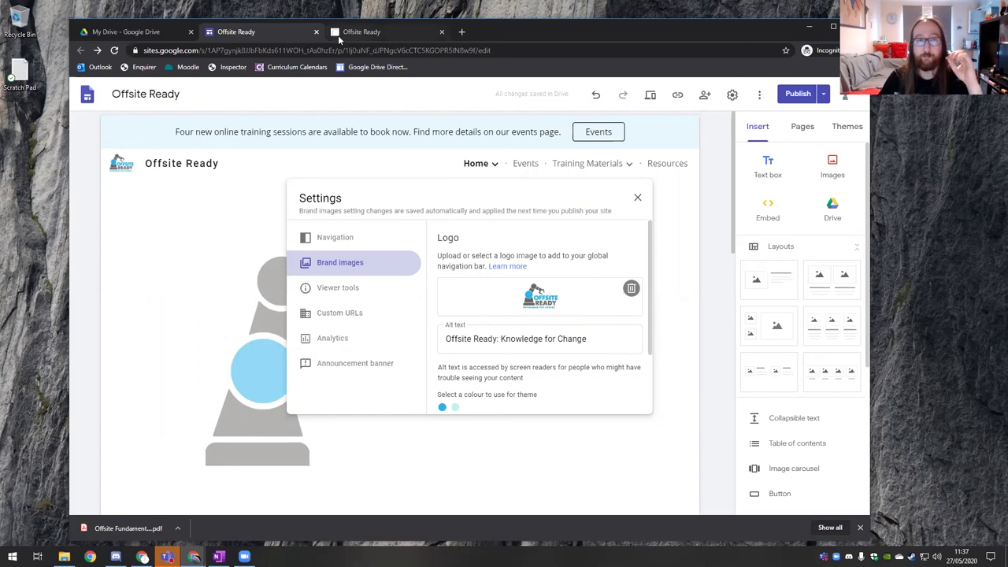
scroll(540, 272, "down", 1)
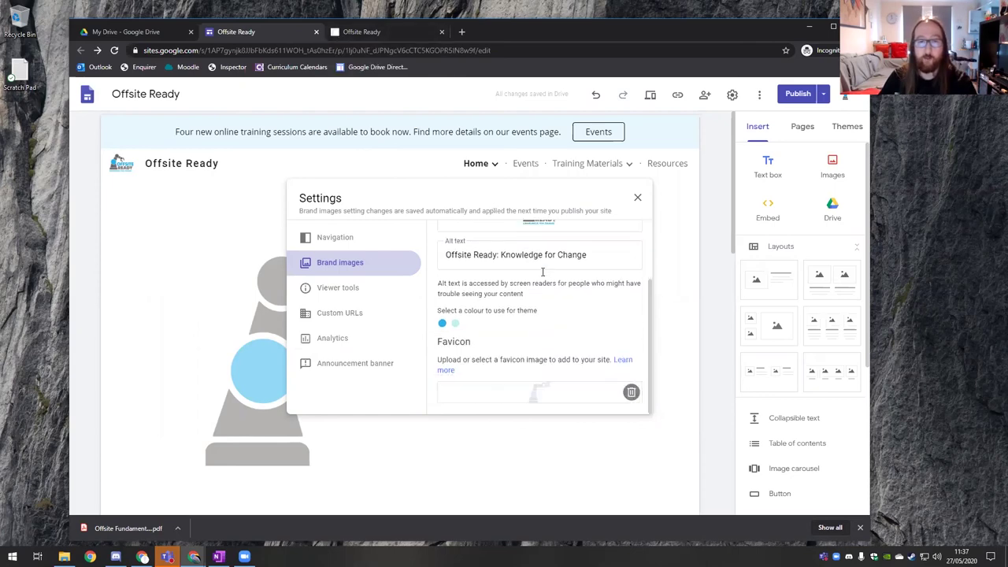
scroll(539, 272, "up", 1)
scroll(505, 370, "down", 1)
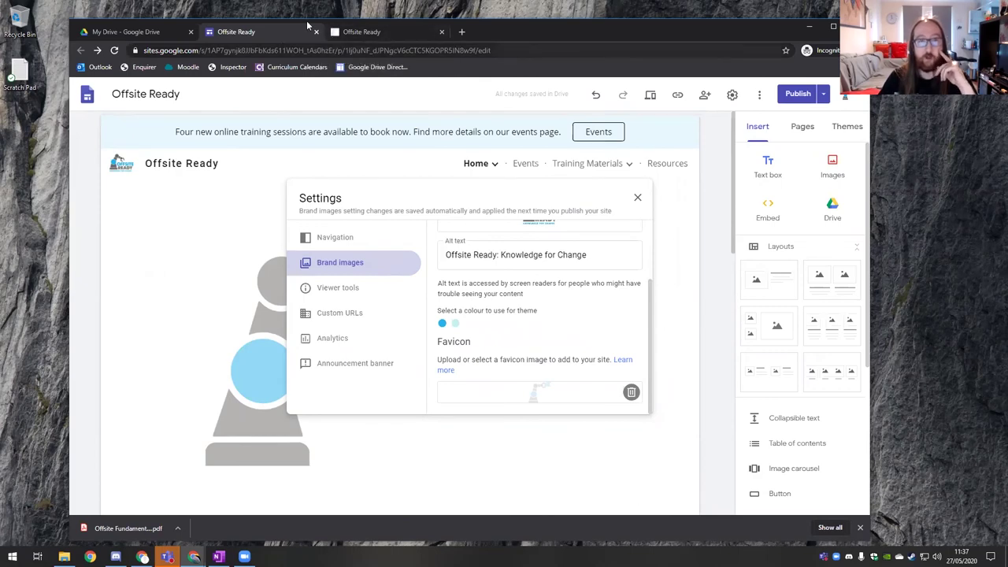
left_click(639, 199)
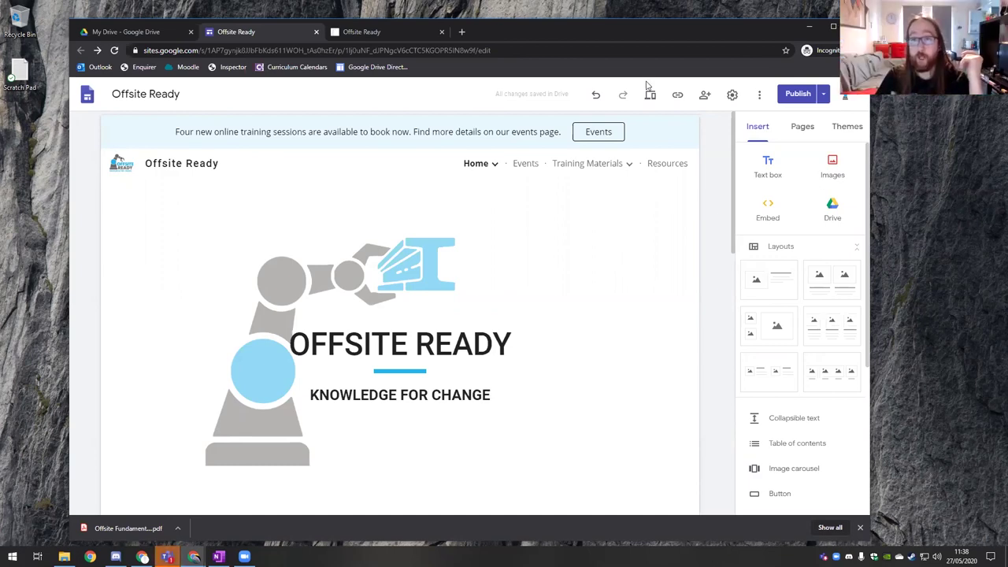
left_click(701, 101)
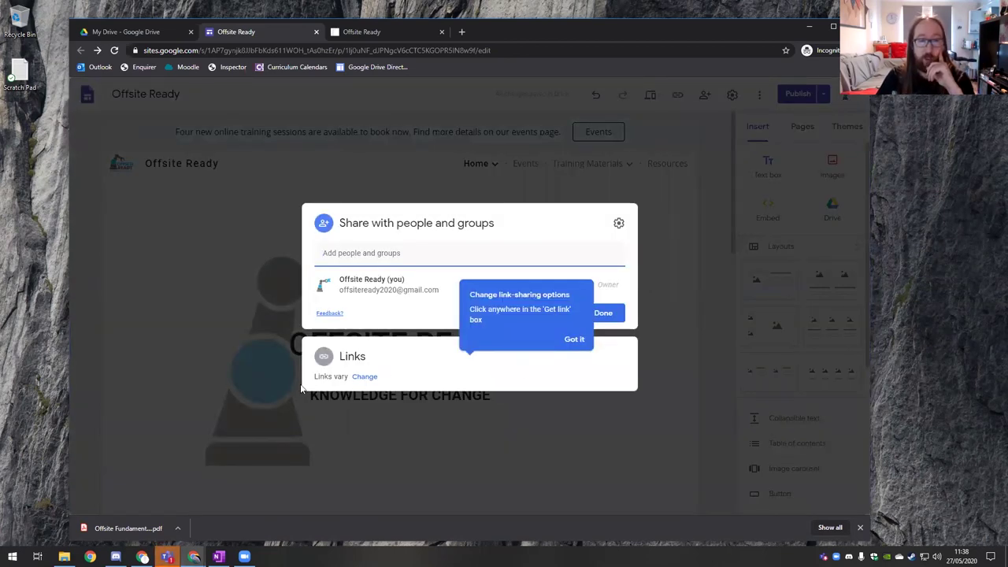
left_click(574, 339)
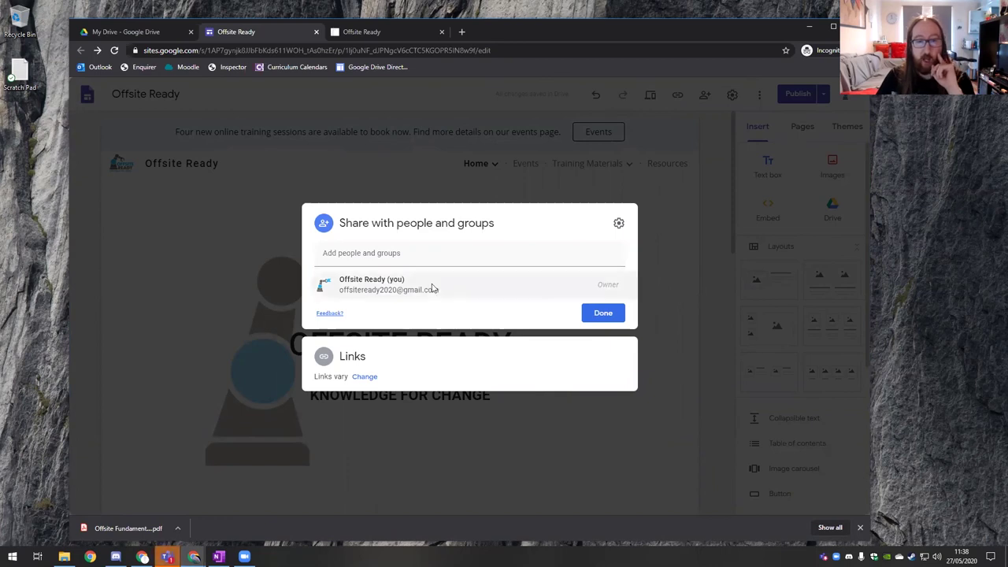
left_click(393, 246)
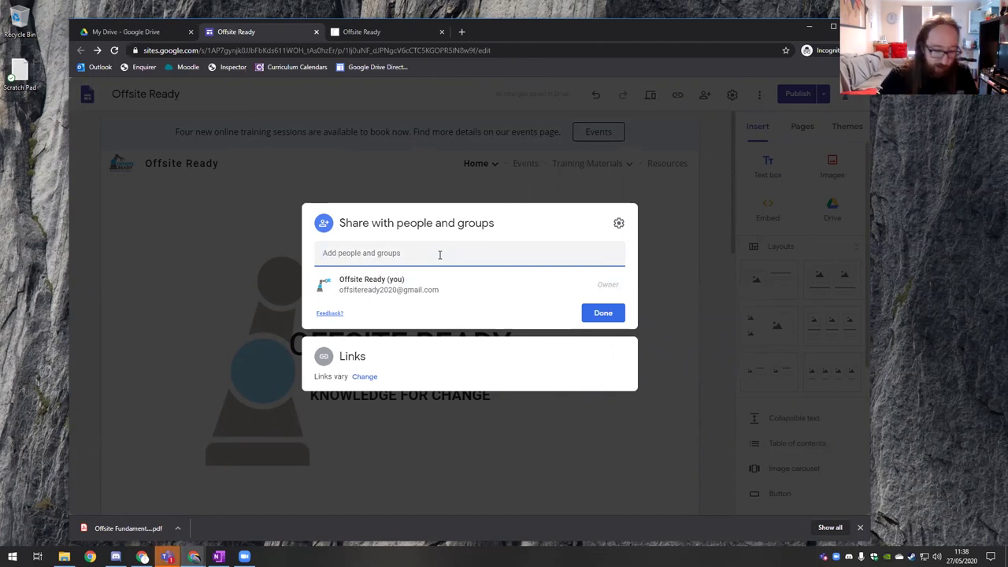
type("Ira")
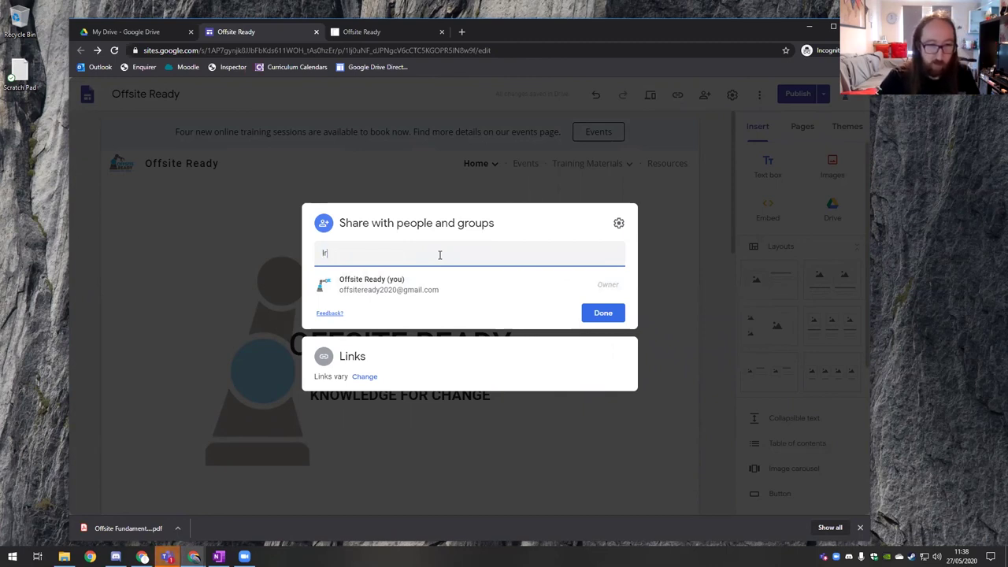
key("BackSpace")
key("BackSpace")
key("BackSpace")
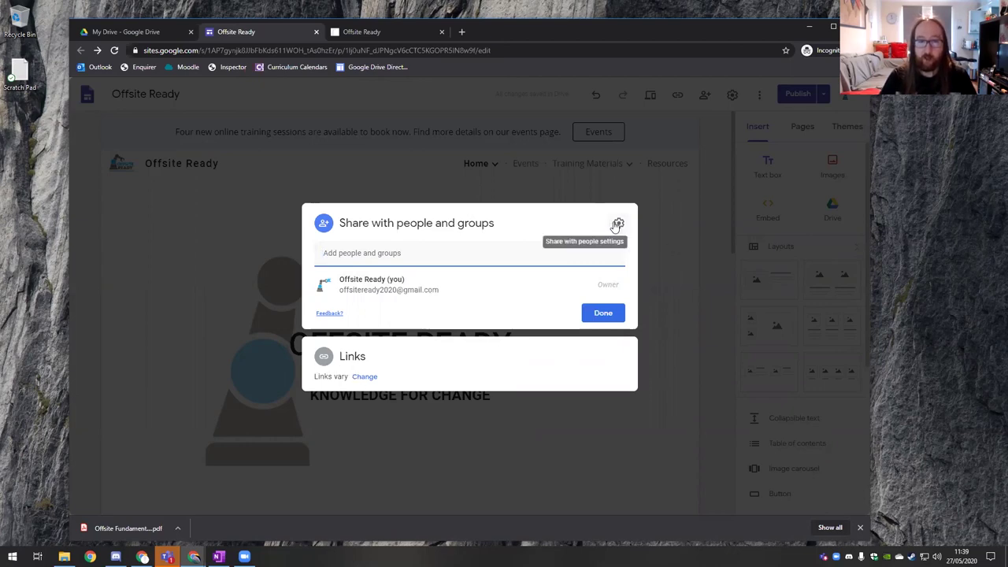
left_click(725, 231)
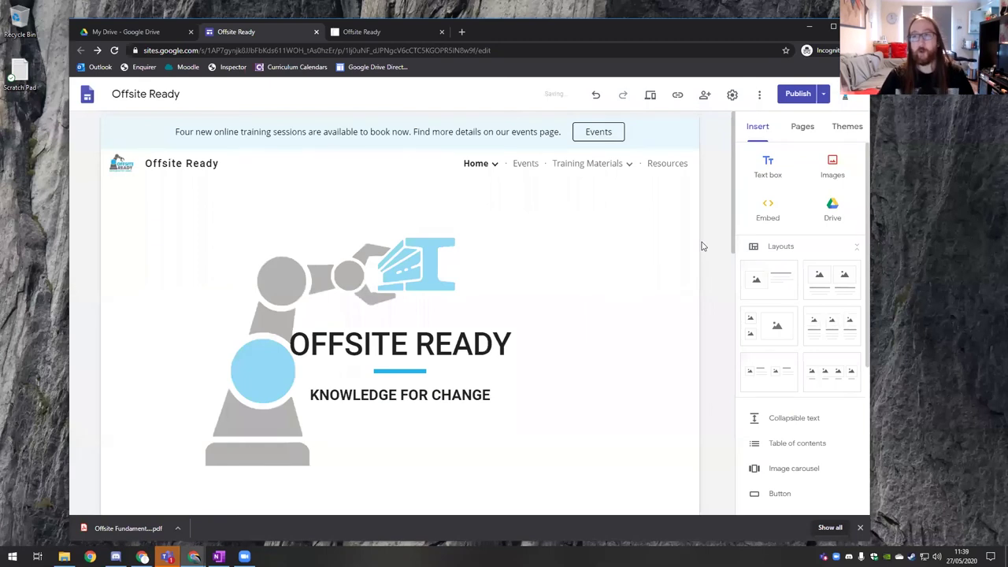